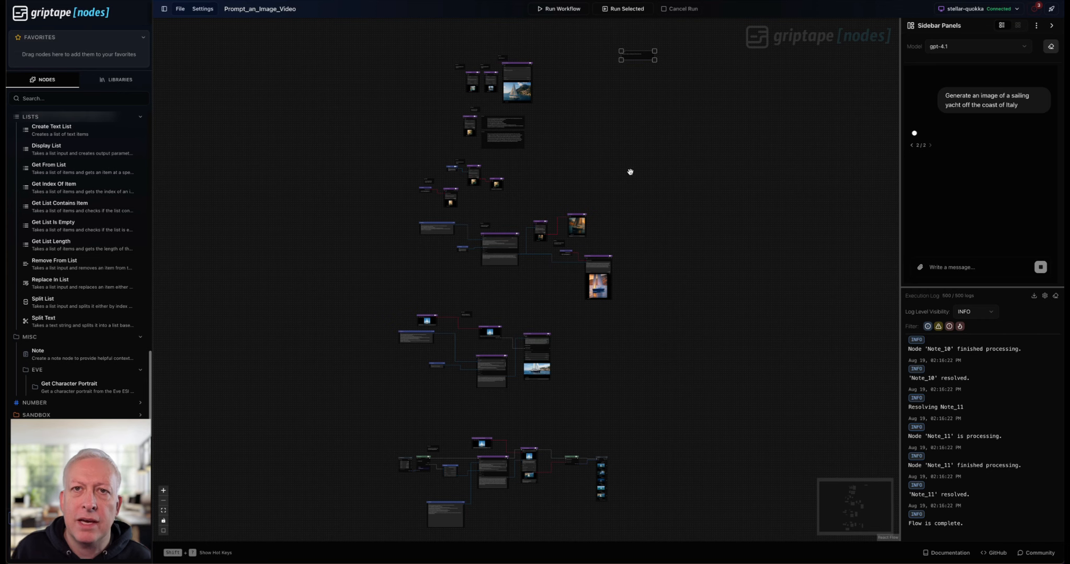
Step: Search the node library for "generate" and add a Generate Image node in the empty canvas area beside the dall-e-3 example
{"action": "scroll", "coordinate": [621, 166], "scroll_direction": "up", "scroll_amount": 10}
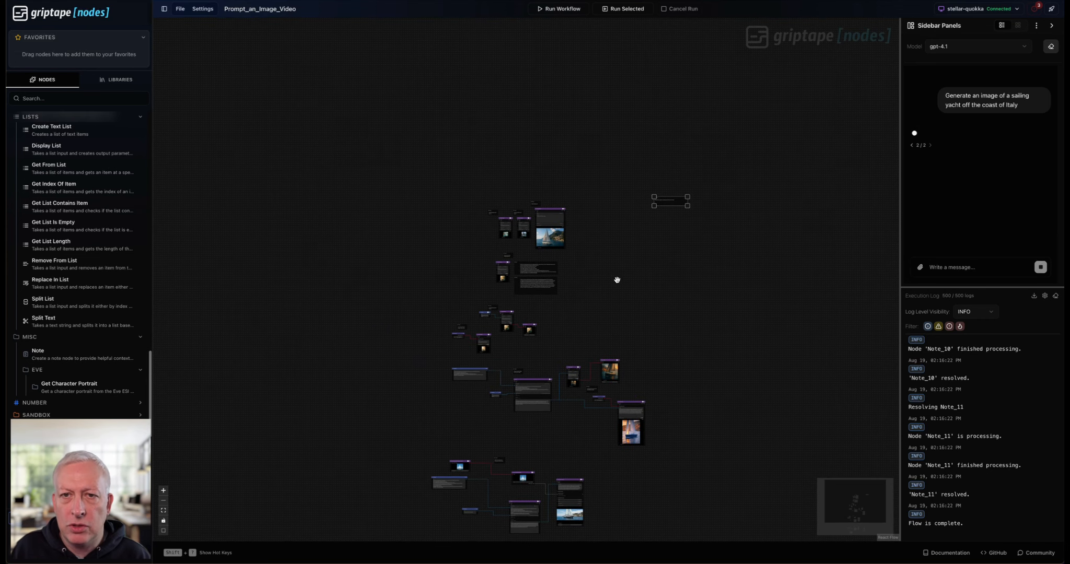
{"action": "scroll", "coordinate": [617, 284], "scroll_direction": "up", "scroll_amount": 5}
{"action": "left_click_drag", "start_coordinate": [609, 275], "coordinate": [704, 419]}
{"action": "left_click_drag", "start_coordinate": [554, 315], "coordinate": [733, 381]}
{"action": "left_click_drag", "start_coordinate": [313, 308], "coordinate": [350, 327]}
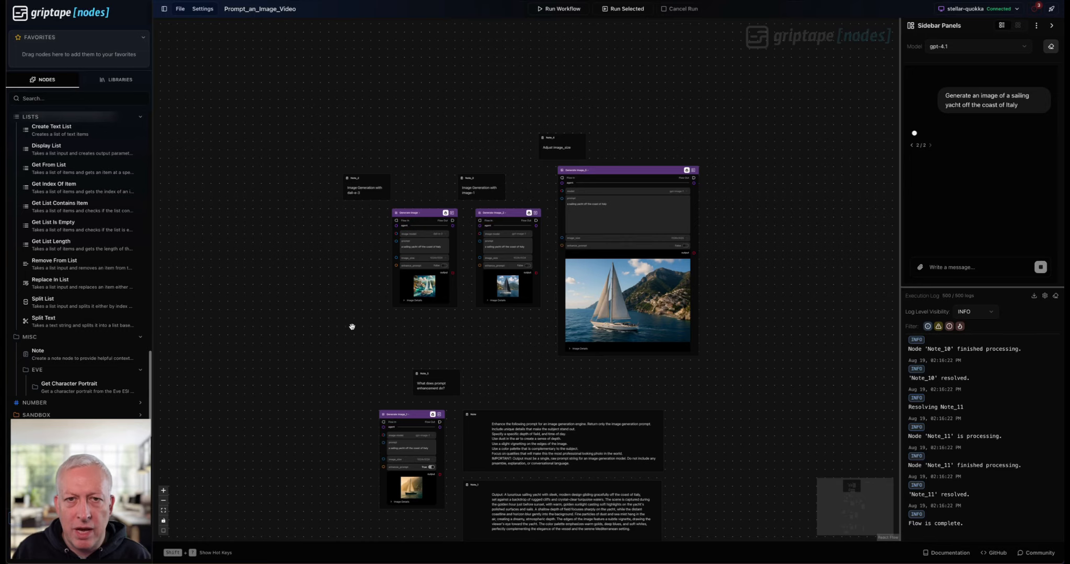
{"action": "scroll", "coordinate": [352, 328], "scroll_direction": "up", "scroll_amount": 5}
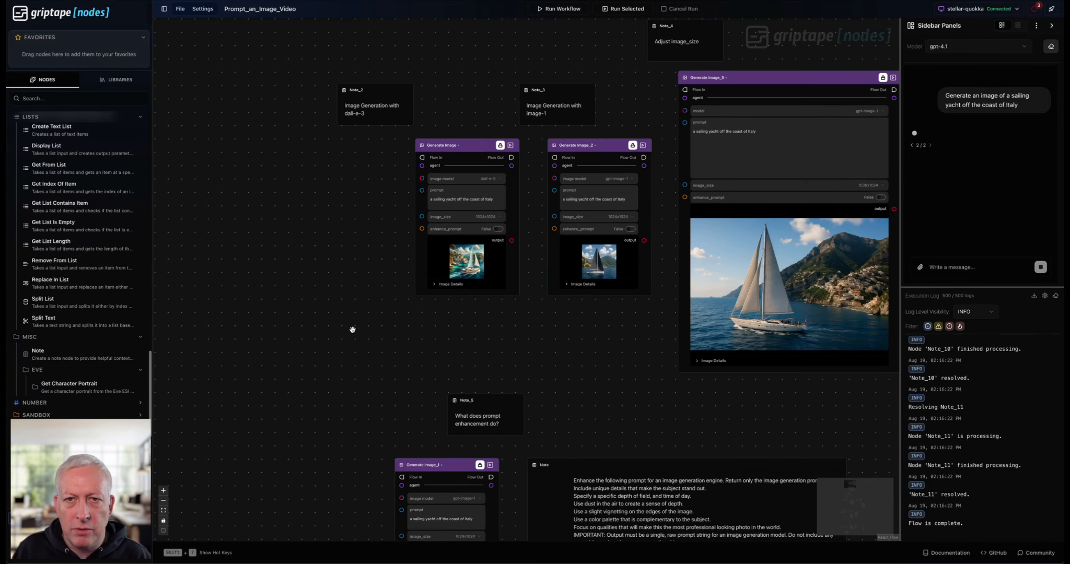
{"action": "left_click", "coordinate": [62, 99]}
{"action": "type", "text": "generate"}
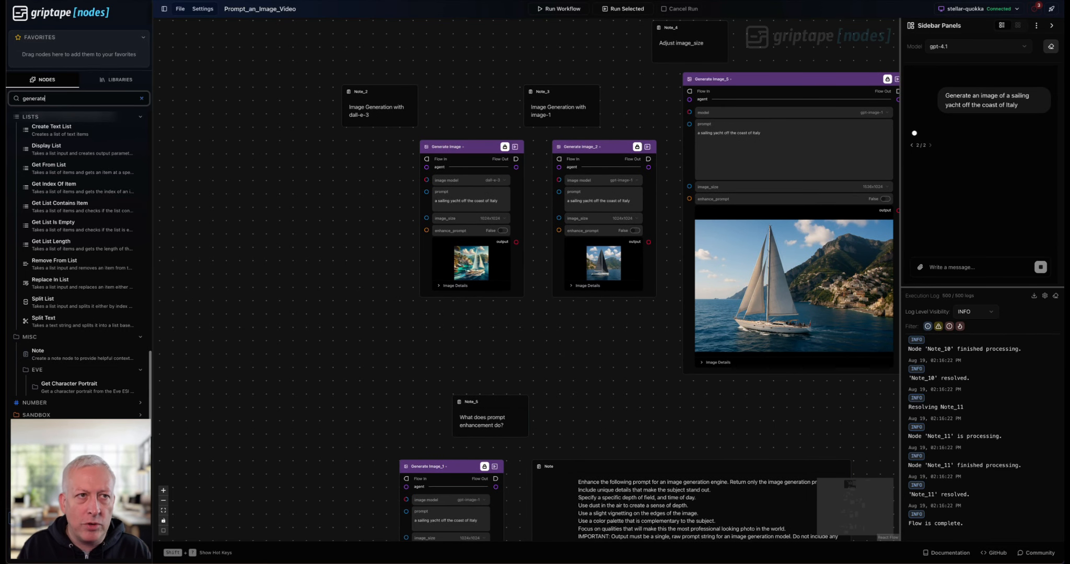
{"action": "left_click_drag", "start_coordinate": [48, 136], "coordinate": [244, 214]}
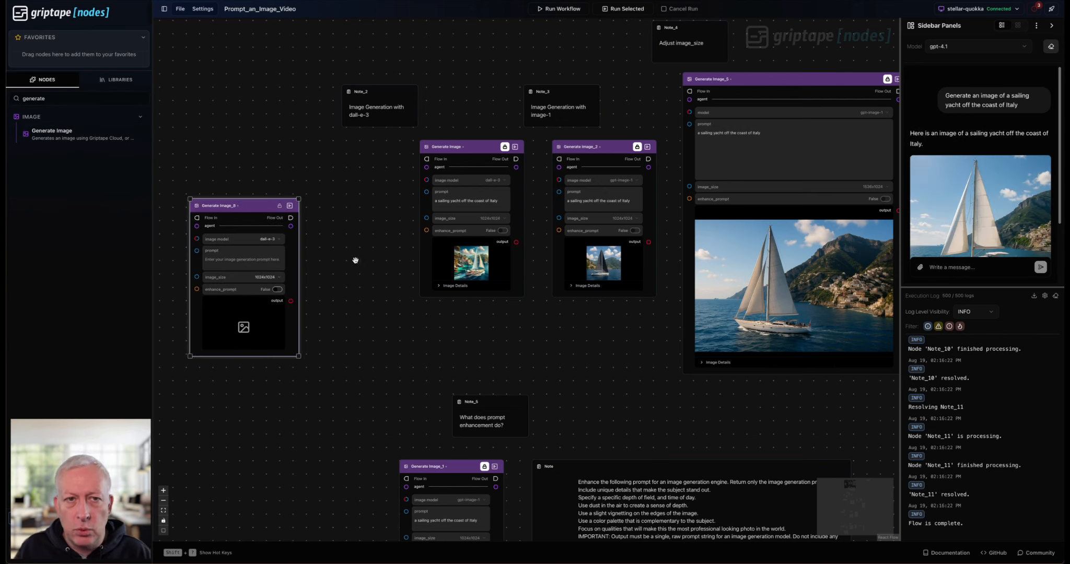
Step: Place the yacht image from the agent chat onto the canvas as a node beyond the image_size example and enlarge it
{"action": "left_click_drag", "start_coordinate": [769, 406], "coordinate": [680, 363]}
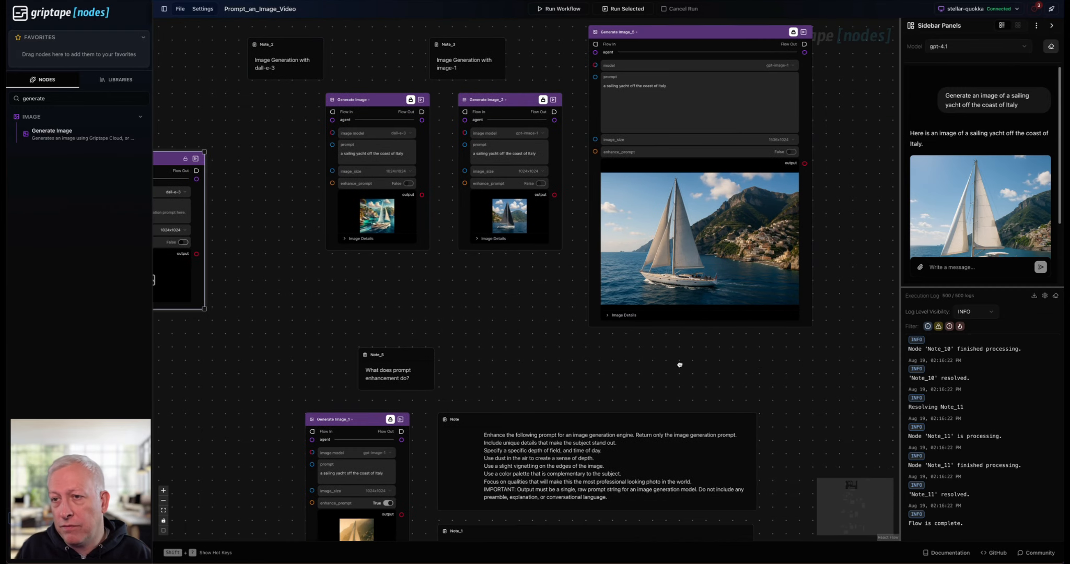
{"action": "scroll", "coordinate": [689, 365], "scroll_direction": "down", "scroll_amount": 5}
{"action": "scroll", "coordinate": [957, 228], "scroll_direction": "down", "scroll_amount": 2}
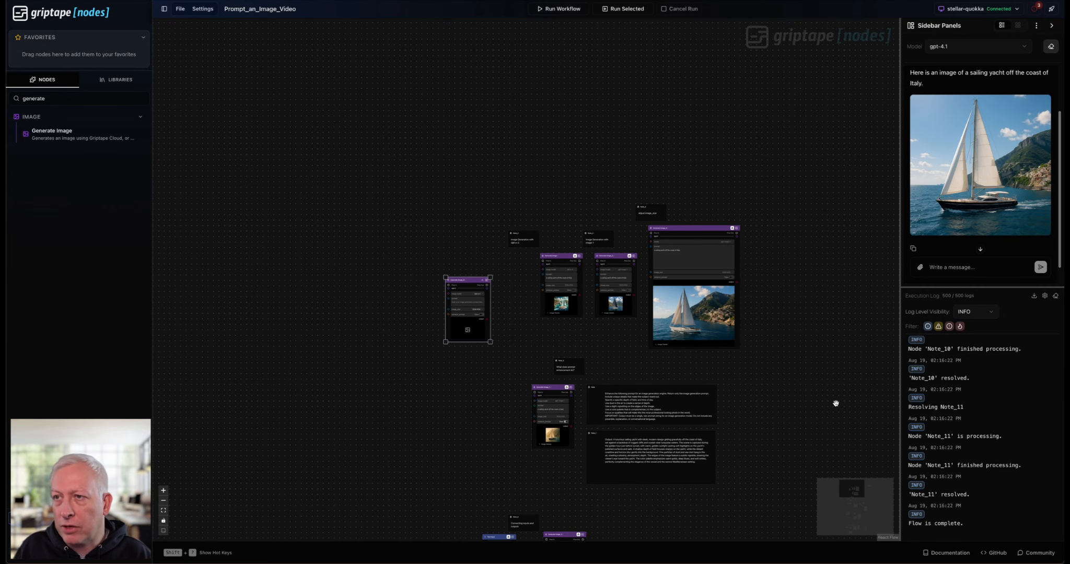
{"action": "left_click_drag", "start_coordinate": [778, 418], "coordinate": [596, 345]}
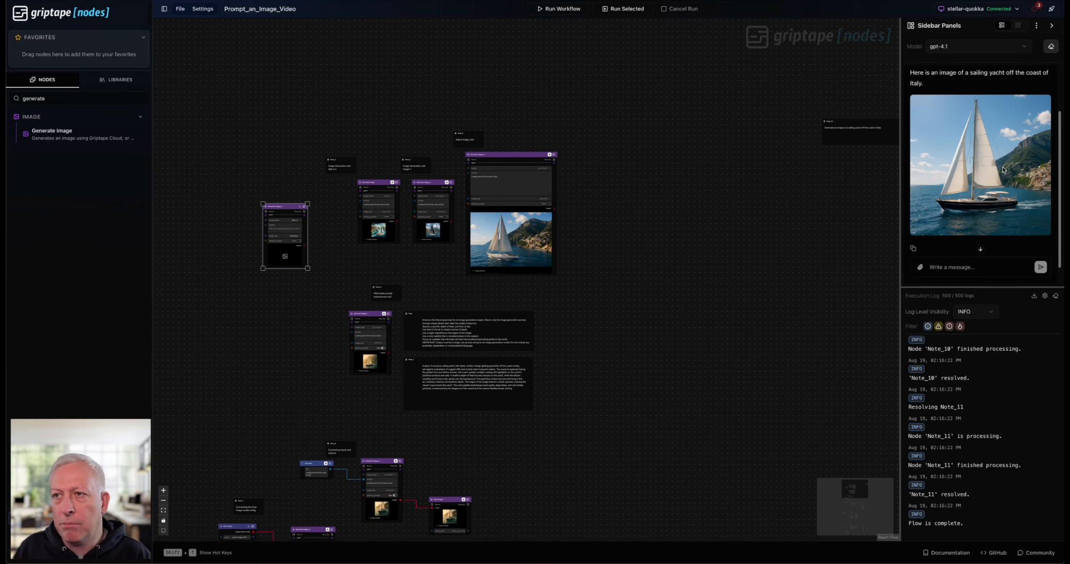
{"action": "left_click_drag", "start_coordinate": [1003, 170], "coordinate": [814, 253]}
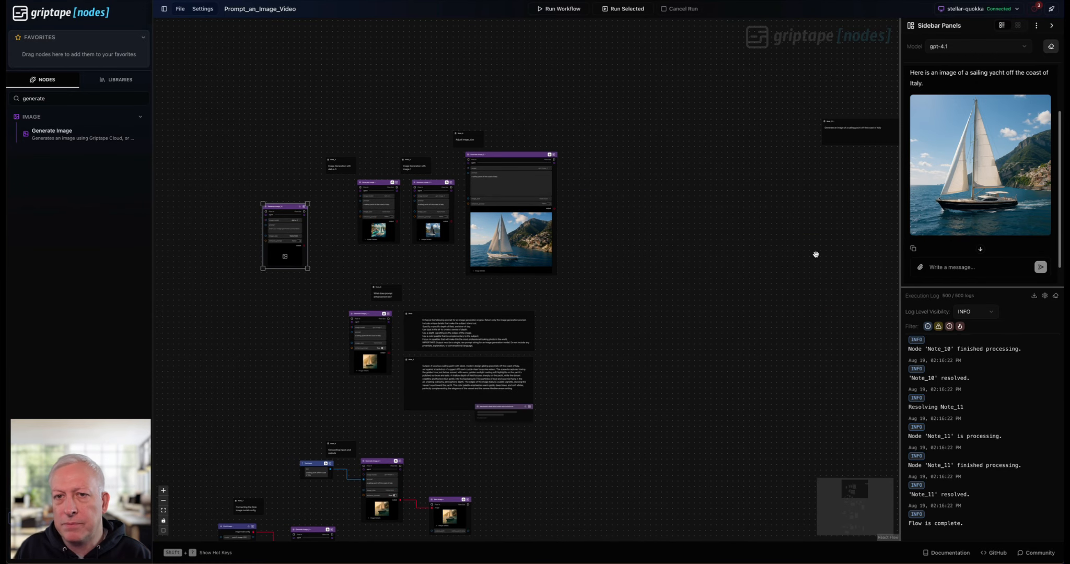
{"action": "left_click_drag", "start_coordinate": [507, 407], "coordinate": [738, 192]}
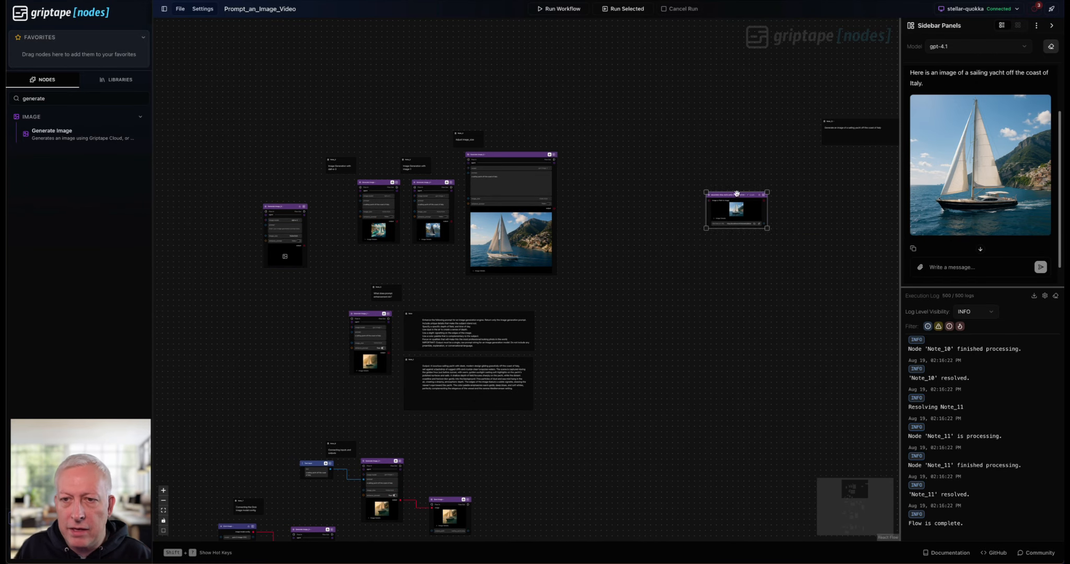
{"action": "left_click_drag", "start_coordinate": [766, 225], "coordinate": [859, 421]}
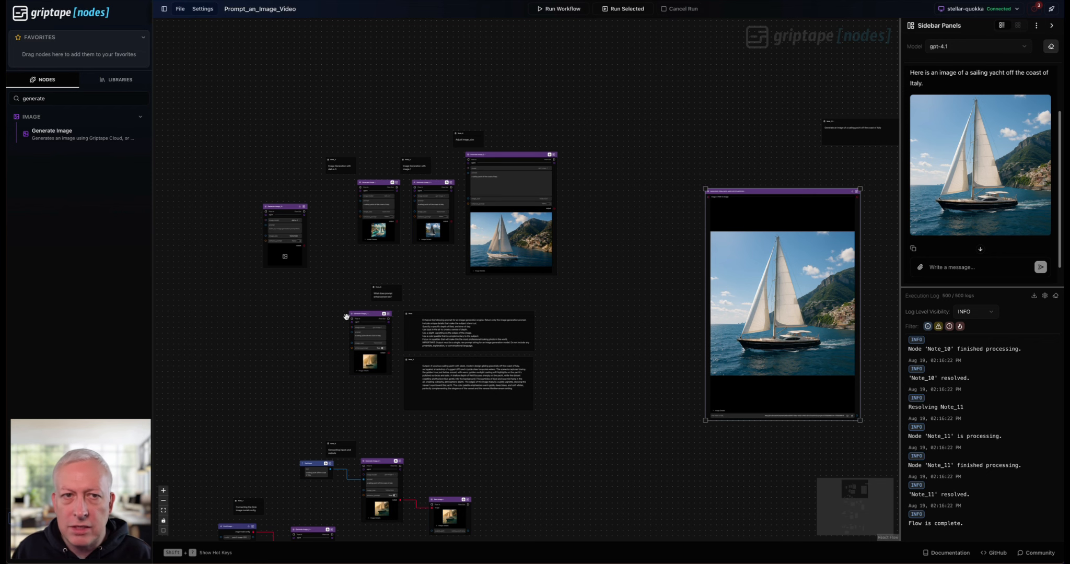
Step: Shift the empty Generate Image node slightly toward the dall-e-3 example and add another Generate Image node above it
{"action": "scroll", "coordinate": [305, 333], "scroll_direction": "up", "scroll_amount": 2}
{"action": "left_click_drag", "start_coordinate": [243, 300], "coordinate": [229, 410]}
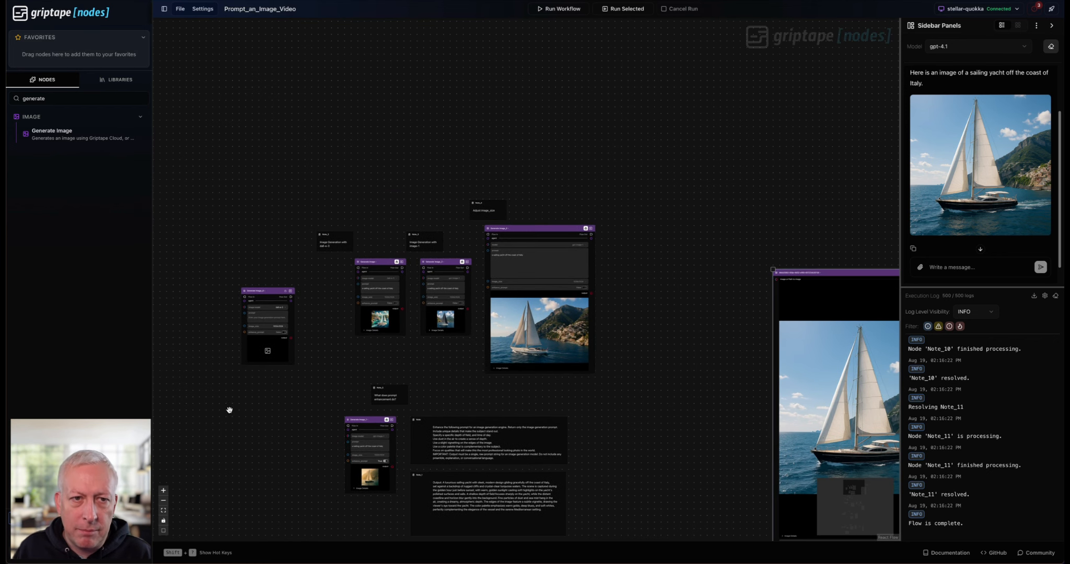
{"action": "scroll", "coordinate": [210, 420], "scroll_direction": "up", "scroll_amount": 4}
{"action": "left_click_drag", "start_coordinate": [393, 354], "coordinate": [299, 427]}
{"action": "scroll", "coordinate": [301, 402], "scroll_direction": "up", "scroll_amount": 1}
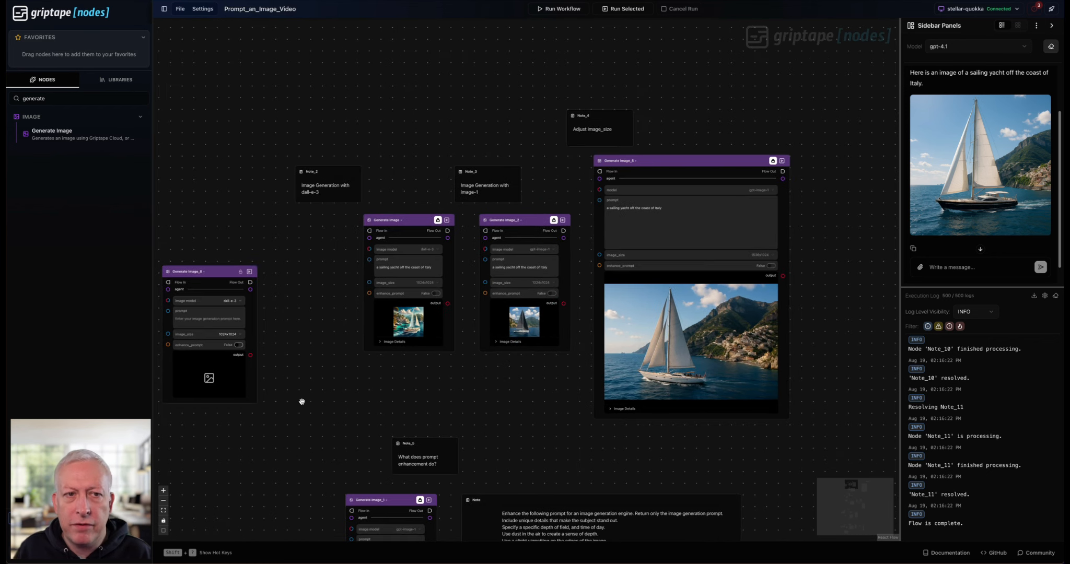
{"action": "left_click_drag", "start_coordinate": [197, 271], "coordinate": [209, 265]}
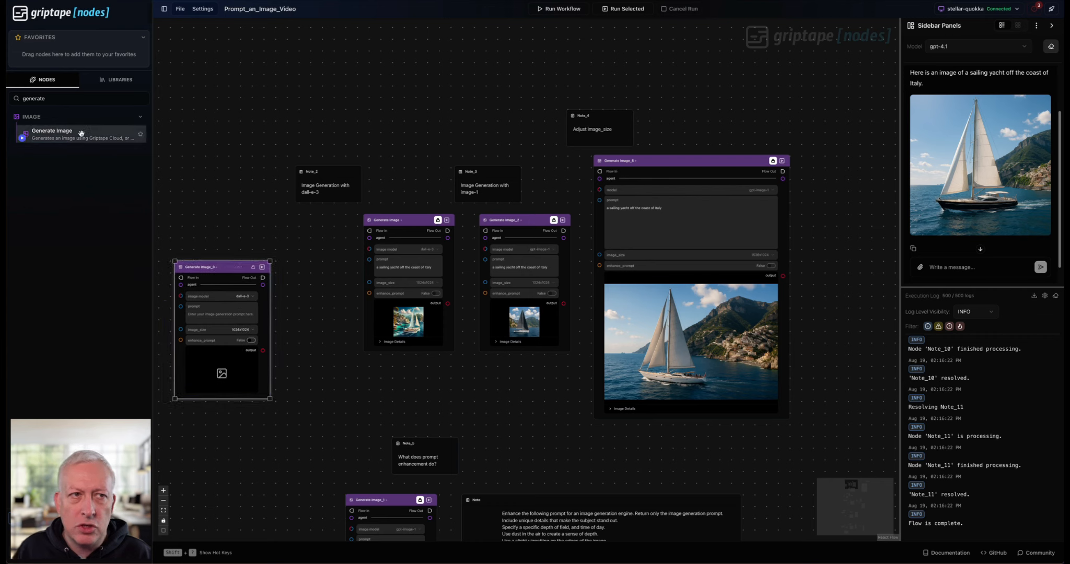
{"action": "left_click_drag", "start_coordinate": [81, 133], "coordinate": [204, 97]}
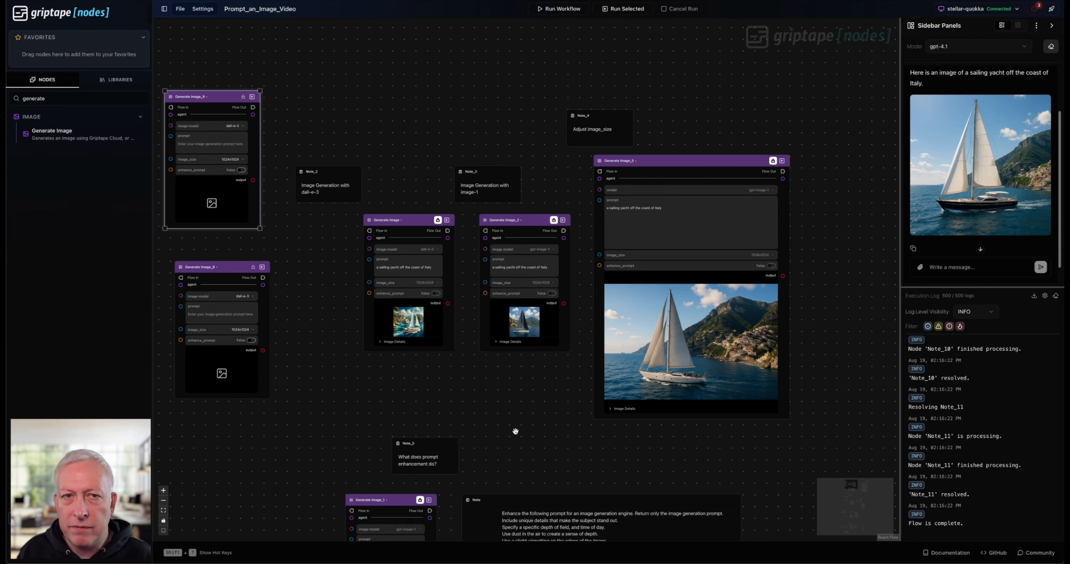
Step: View the yacht images of the dall-e-3 and gpt-image-1 example nodes at full size to compare the two models
{"action": "scroll", "coordinate": [368, 320], "scroll_direction": "up", "scroll_amount": 5}
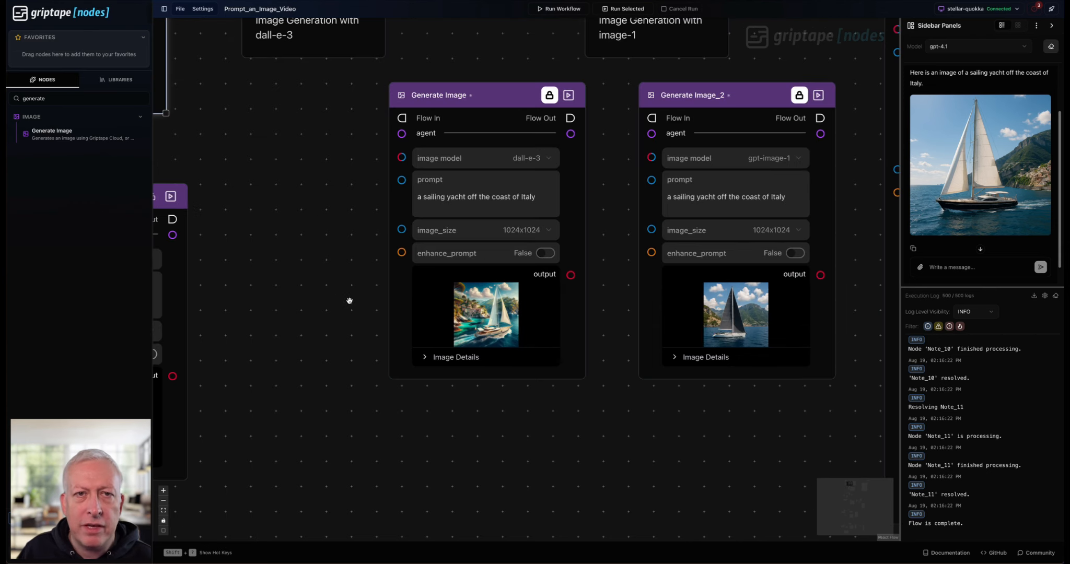
{"action": "scroll", "coordinate": [331, 322], "scroll_direction": "up", "scroll_amount": 1}
{"action": "left_click_drag", "start_coordinate": [328, 318], "coordinate": [331, 356]}
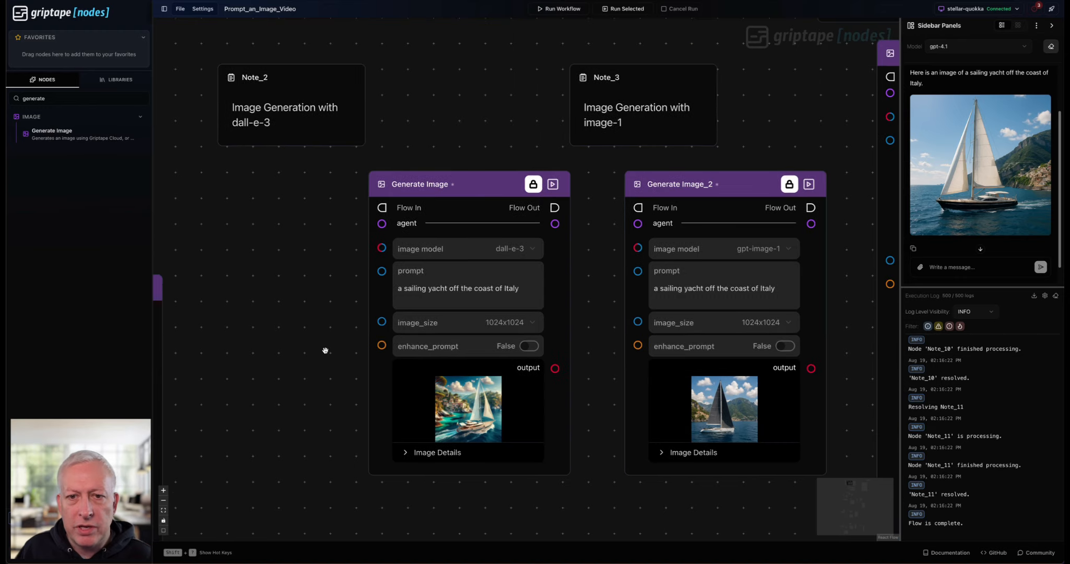
{"action": "left_click", "coordinate": [526, 397]}
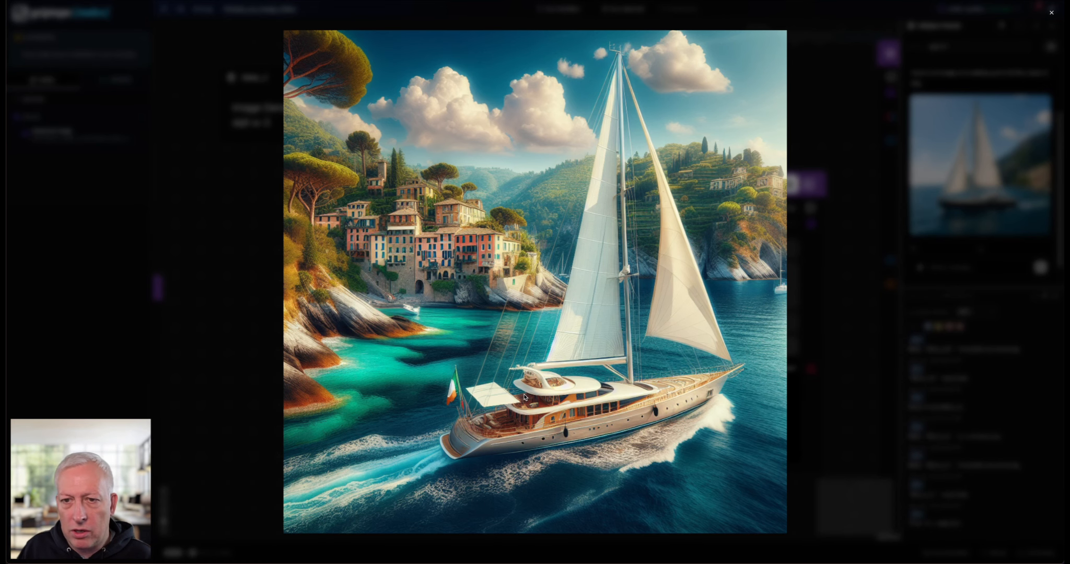
{"action": "key", "text": "Escape"}
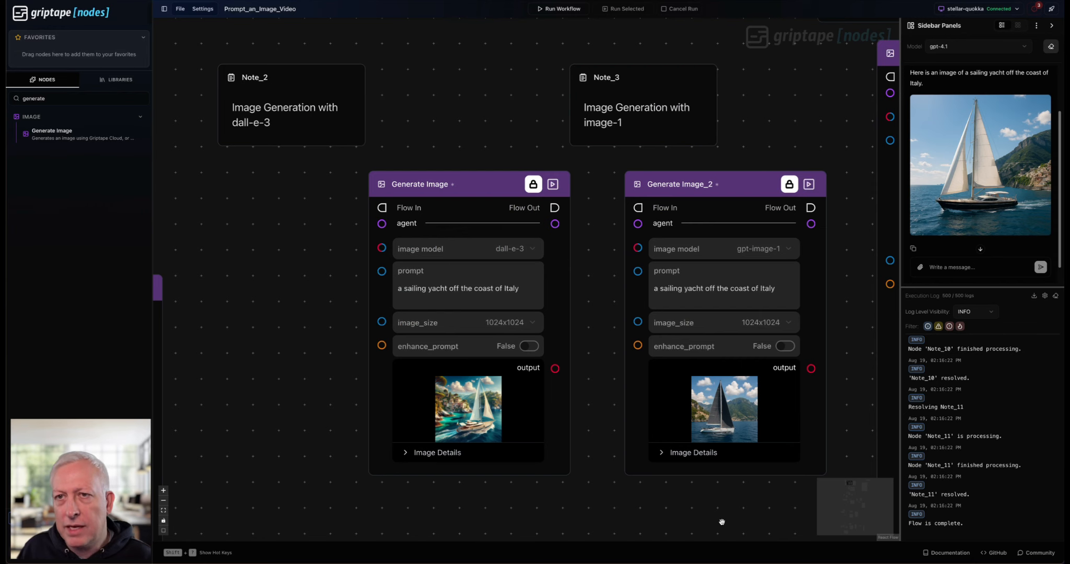
{"action": "left_click_drag", "start_coordinate": [721, 522], "coordinate": [602, 489]}
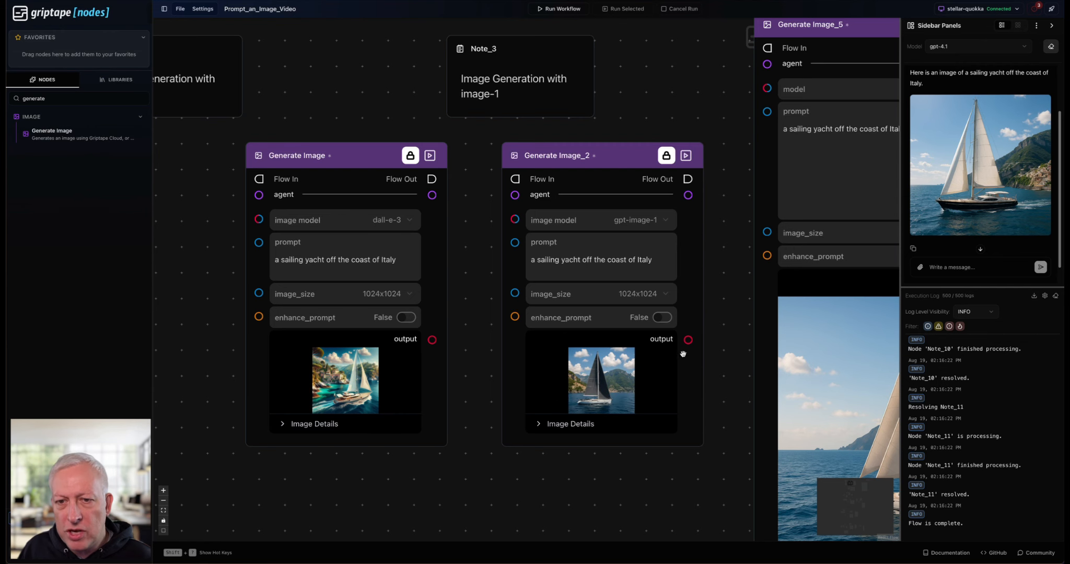
{"action": "left_click", "coordinate": [659, 364]}
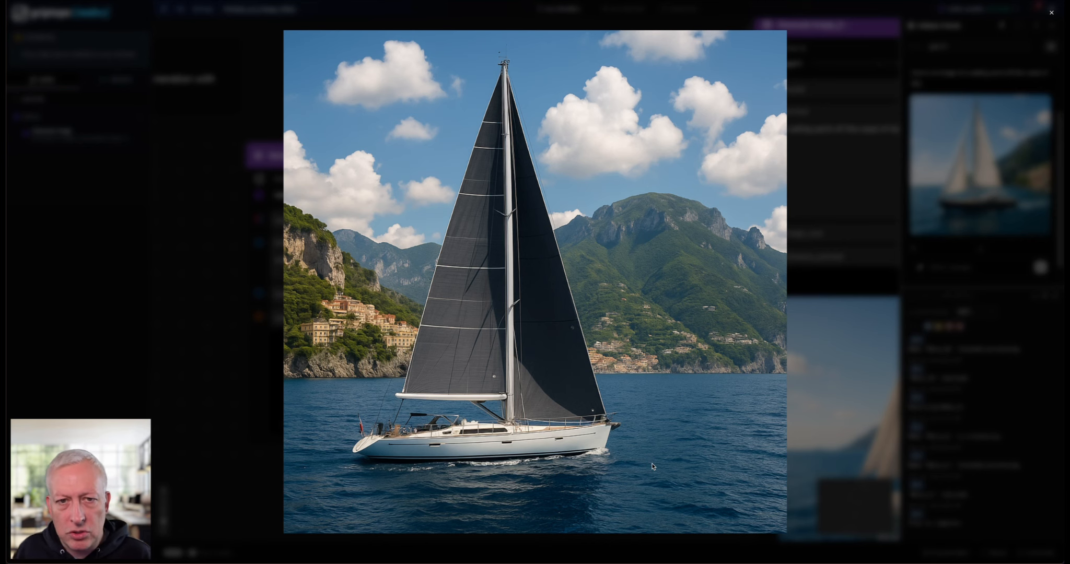
{"action": "key", "text": "Escape"}
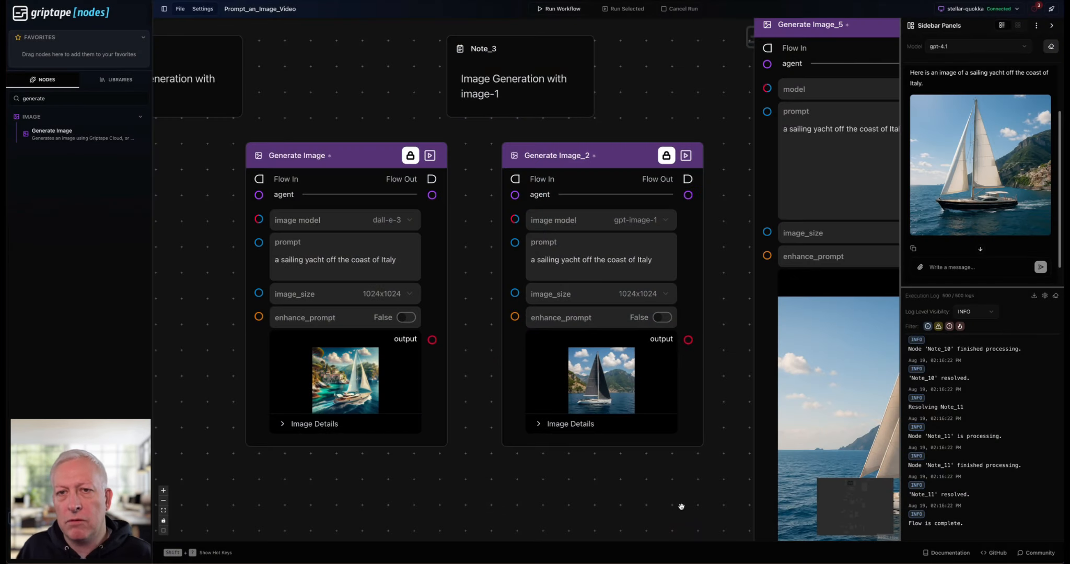
Step: Compare the 1024x1024 image of Generate Image_2 with the 1536x1024 image of Generate Image_5, at full size and by their dimensions
{"action": "scroll", "coordinate": [679, 515], "scroll_direction": "down", "scroll_amount": 3}
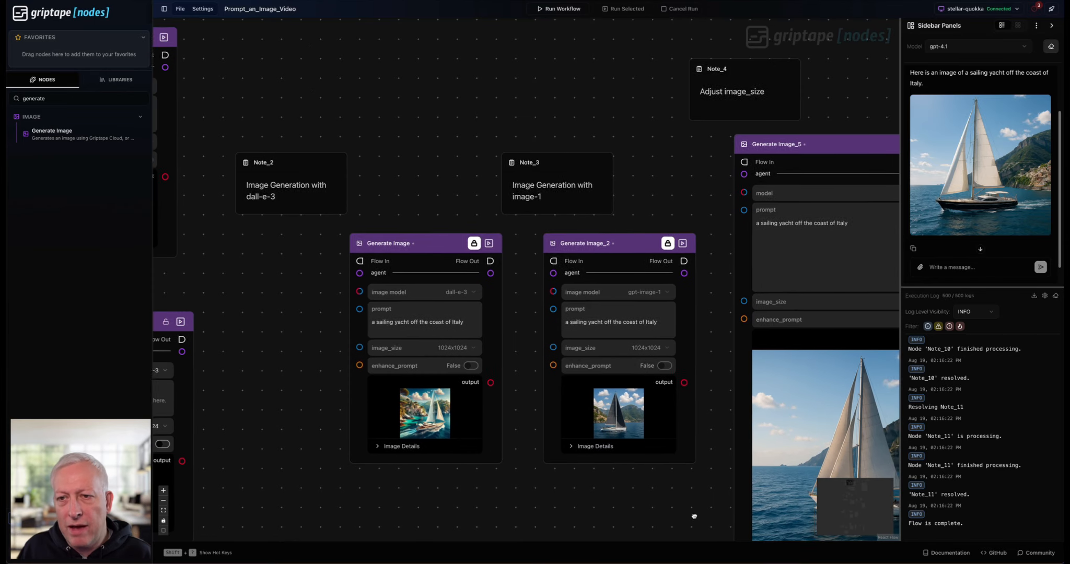
{"action": "left_click_drag", "start_coordinate": [692, 519], "coordinate": [390, 463]}
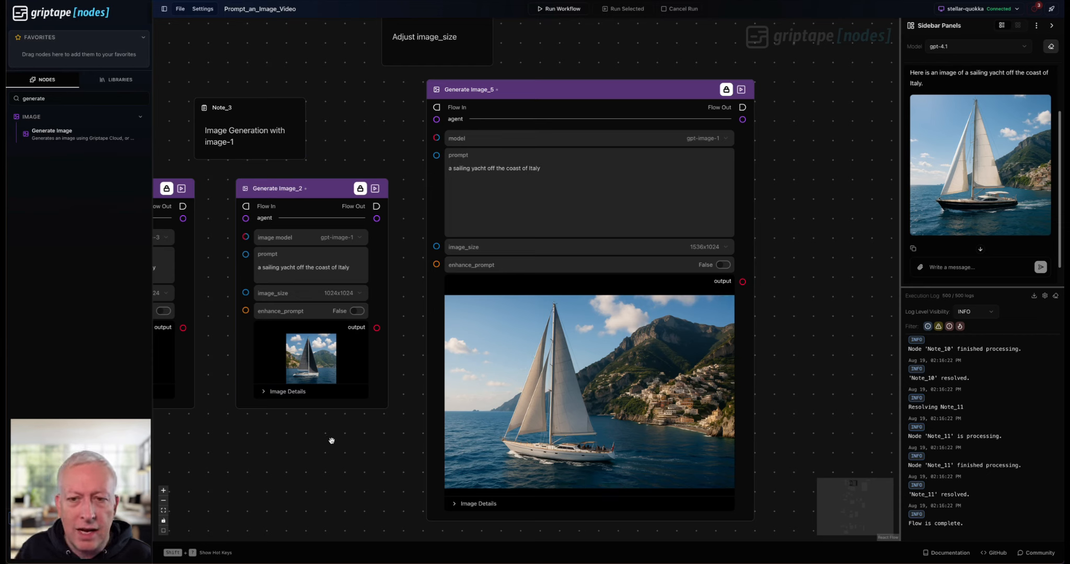
{"action": "mouse_move", "coordinate": [346, 351]}
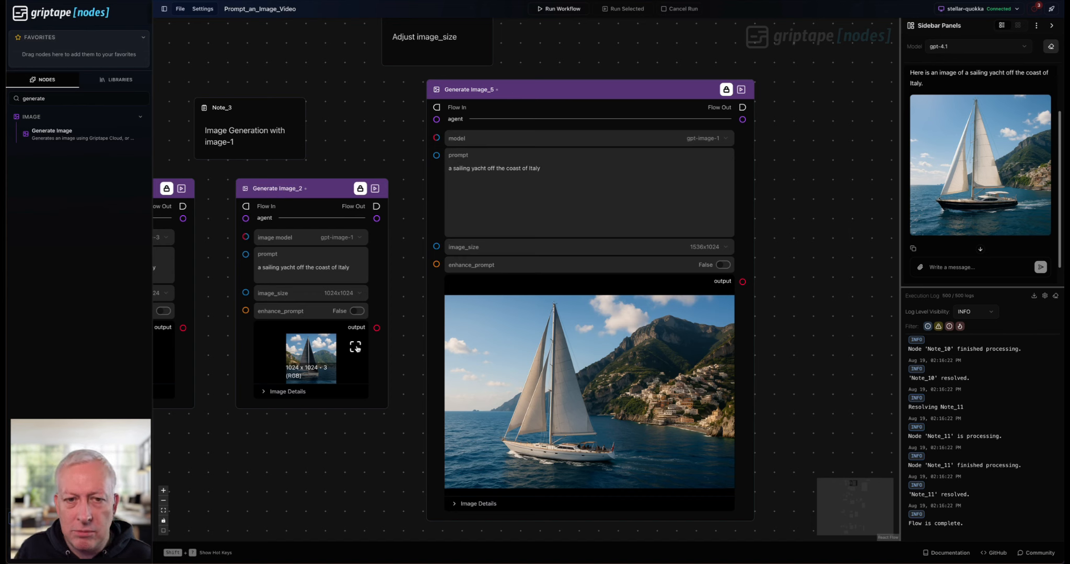
{"action": "left_click", "coordinate": [356, 347]}
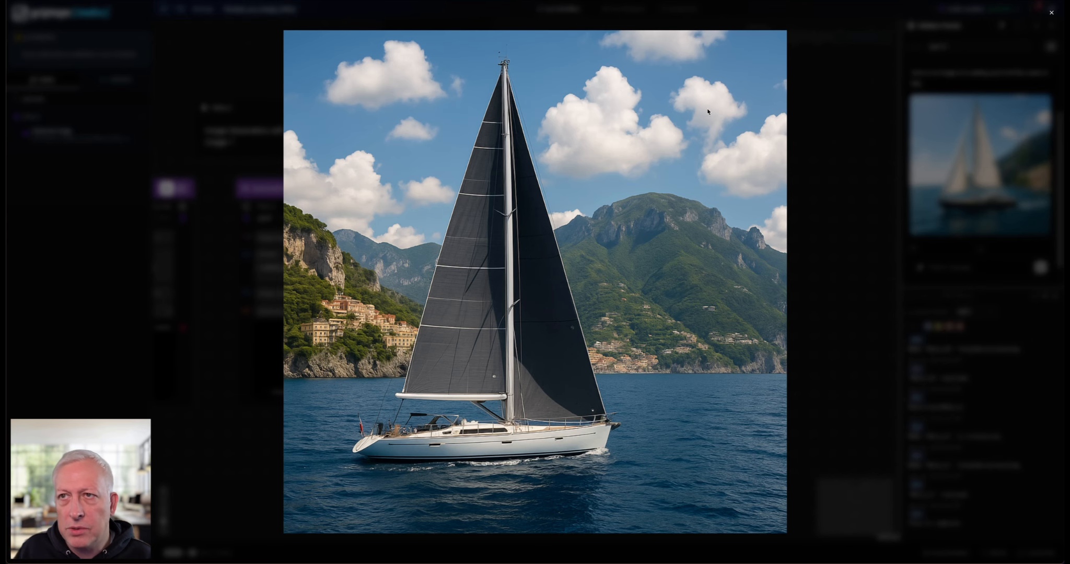
{"action": "key", "text": "Escape"}
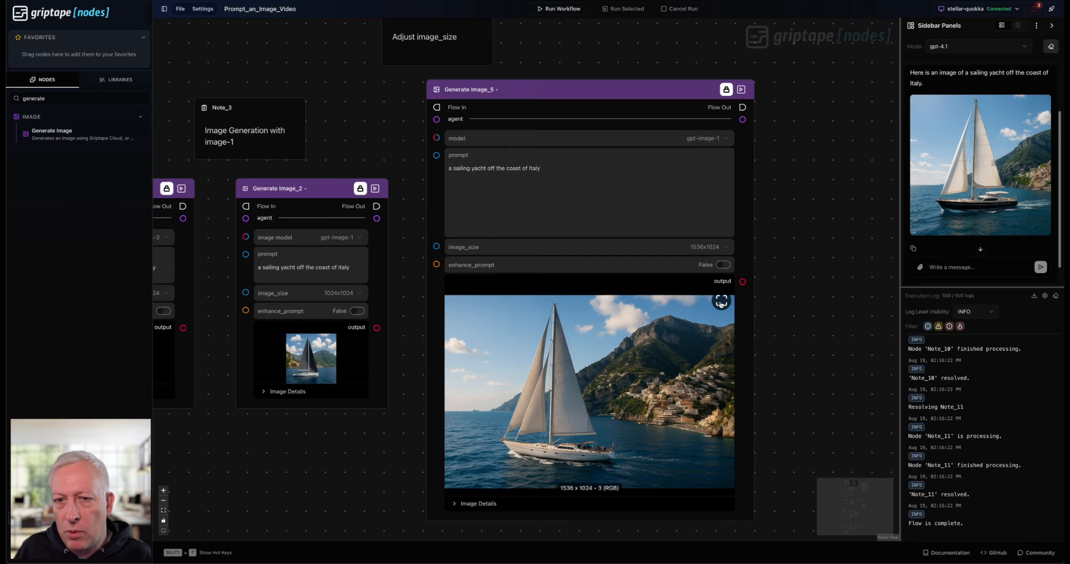
{"action": "left_click", "coordinate": [721, 304]}
{"action": "key", "text": "Escape"}
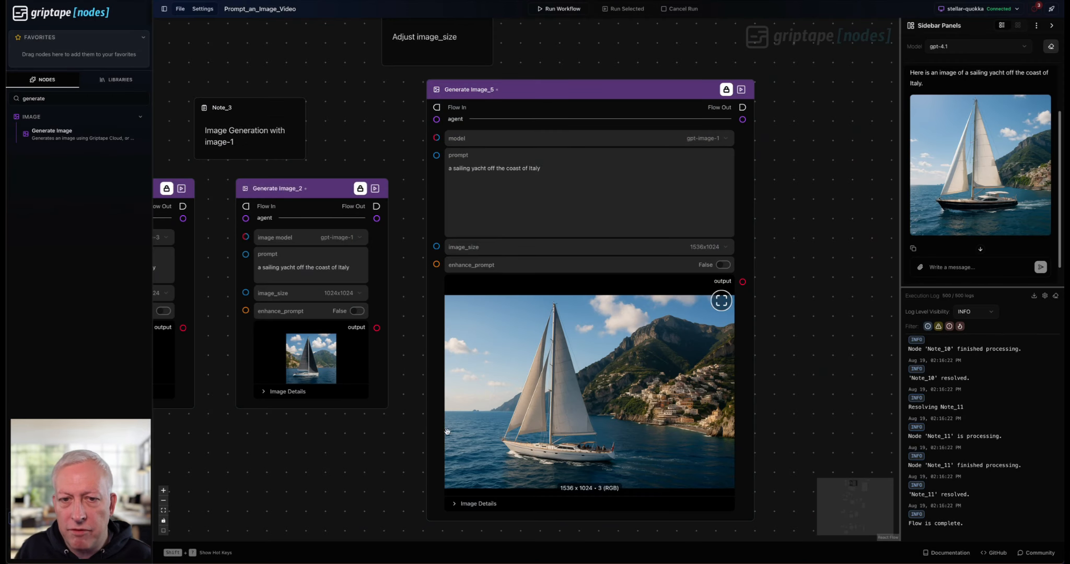
{"action": "mouse_move", "coordinate": [320, 365]}
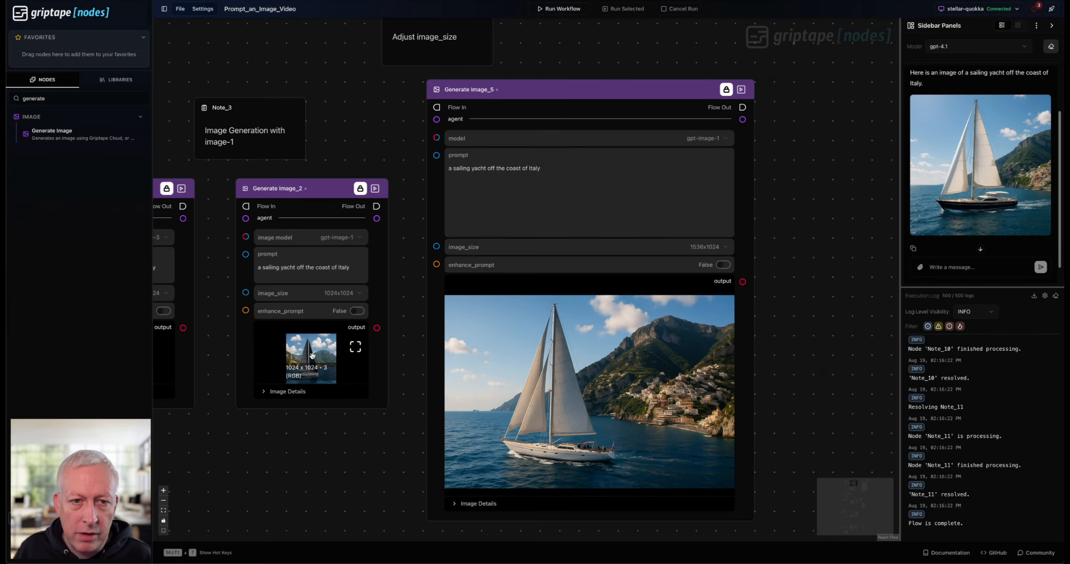
{"action": "mouse_move", "coordinate": [609, 367]}
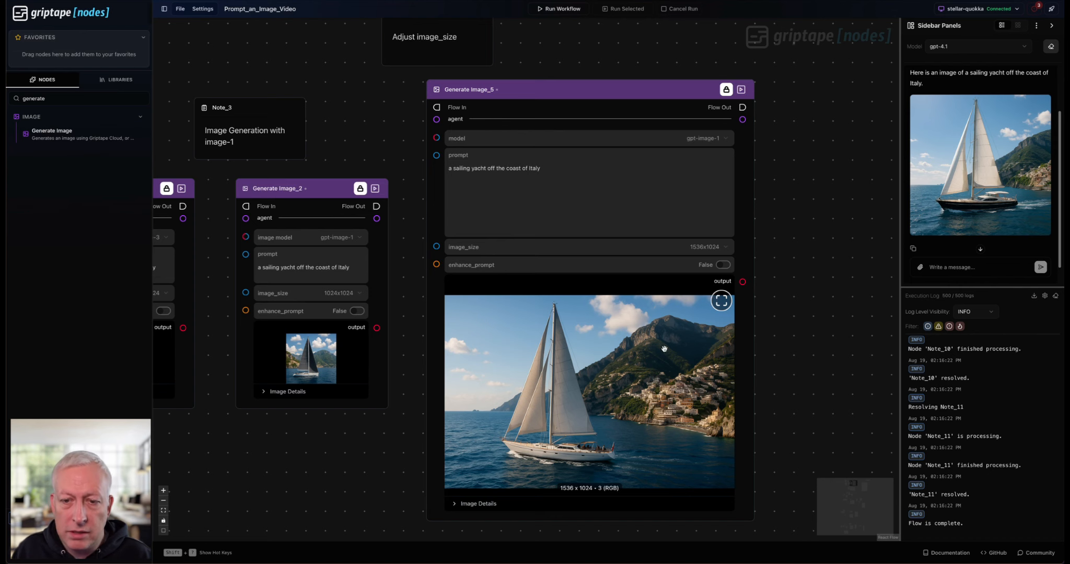
Step: Examine the prompt enhancement example, including its two text notes and the settings and output of the Generate Image_1 node
{"action": "scroll", "coordinate": [377, 487], "scroll_direction": "down", "scroll_amount": 3}
{"action": "left_click_drag", "start_coordinate": [354, 505], "coordinate": [490, 434]}
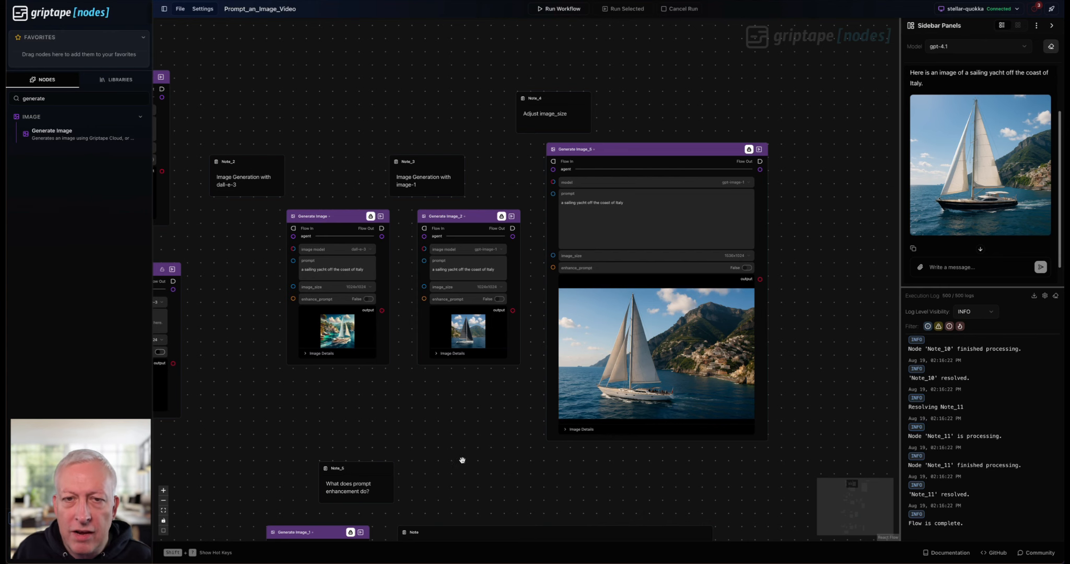
{"action": "scroll", "coordinate": [465, 460], "scroll_direction": "down", "scroll_amount": 5}
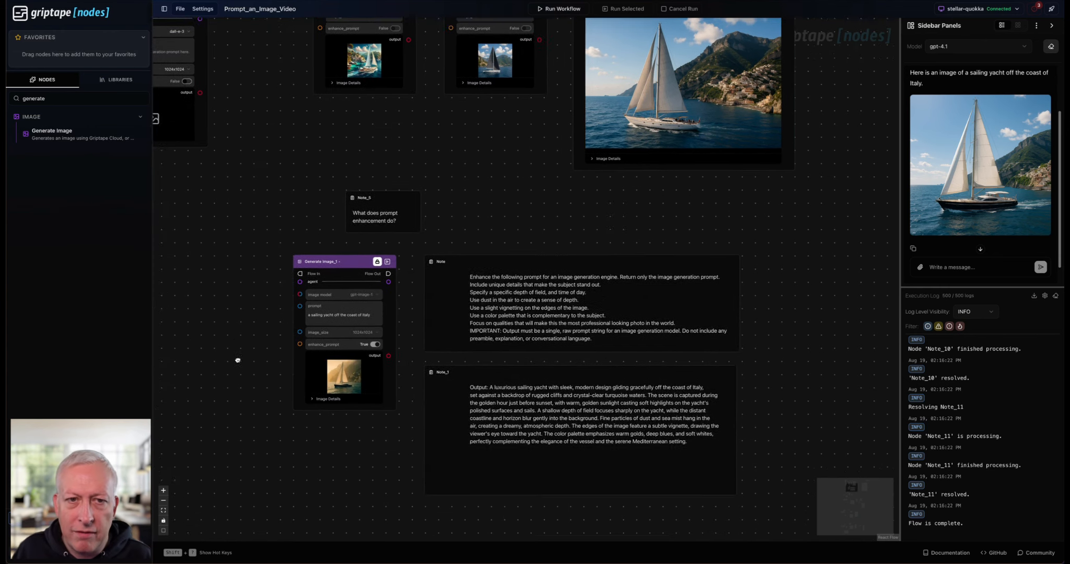
{"action": "scroll", "coordinate": [228, 448], "scroll_direction": "down", "scroll_amount": 1}
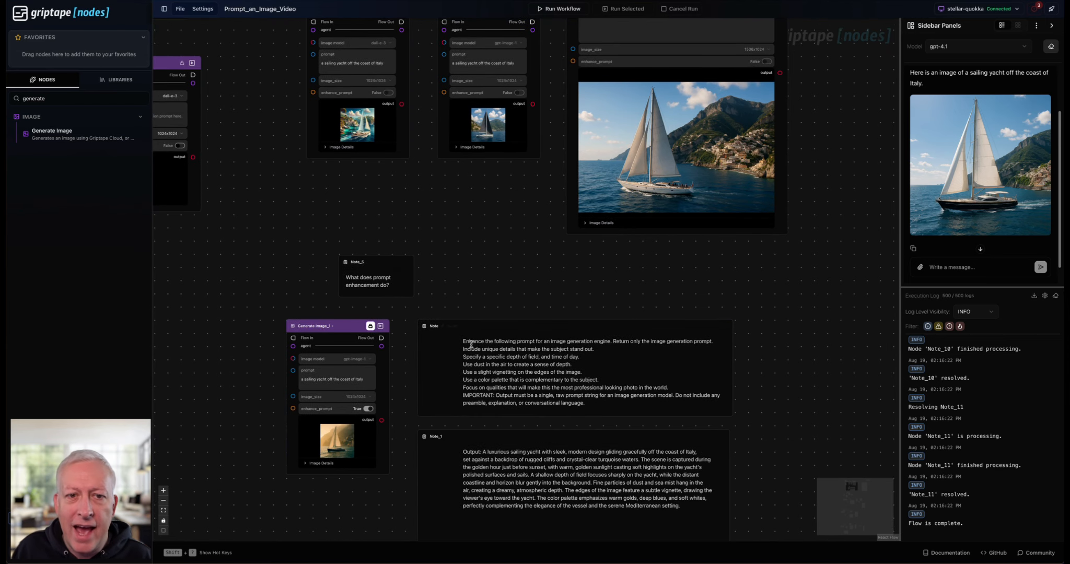
{"action": "left_click_drag", "start_coordinate": [225, 462], "coordinate": [231, 375]}
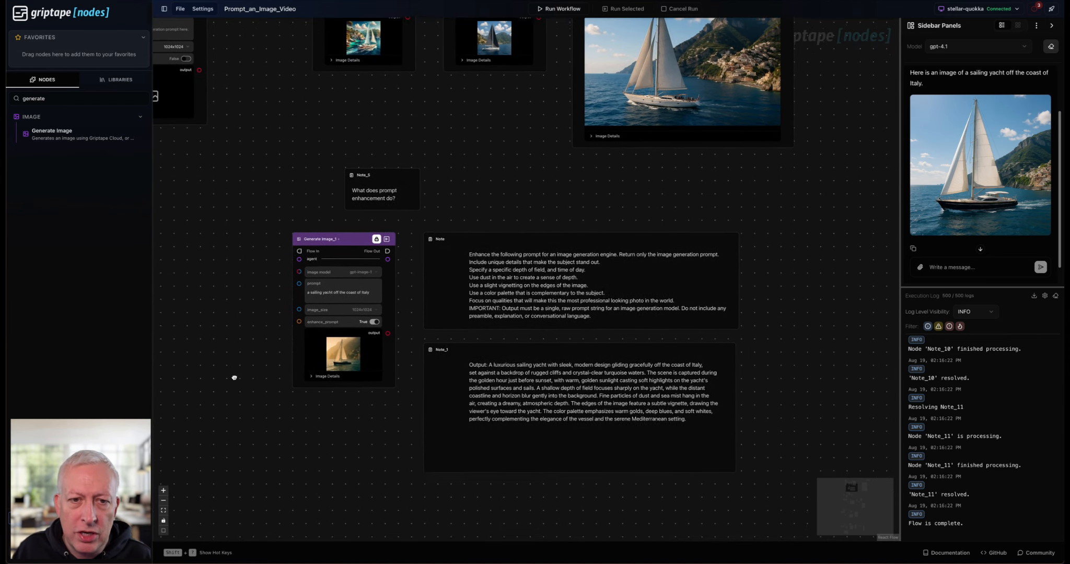
{"action": "scroll", "coordinate": [236, 383], "scroll_direction": "up", "scroll_amount": 3}
{"action": "scroll", "coordinate": [236, 383], "scroll_direction": "up", "scroll_amount": 2}
{"action": "left_click_drag", "start_coordinate": [270, 407], "coordinate": [212, 416]}
{"action": "scroll", "coordinate": [241, 382], "scroll_direction": "up", "scroll_amount": 2}
{"action": "scroll", "coordinate": [219, 395], "scroll_direction": "up", "scroll_amount": 2}
{"action": "left_click_drag", "start_coordinate": [242, 374], "coordinate": [196, 396]}
{"action": "scroll", "coordinate": [196, 396], "scroll_direction": "down", "scroll_amount": 1}
{"action": "scroll", "coordinate": [222, 392], "scroll_direction": "down", "scroll_amount": 1}
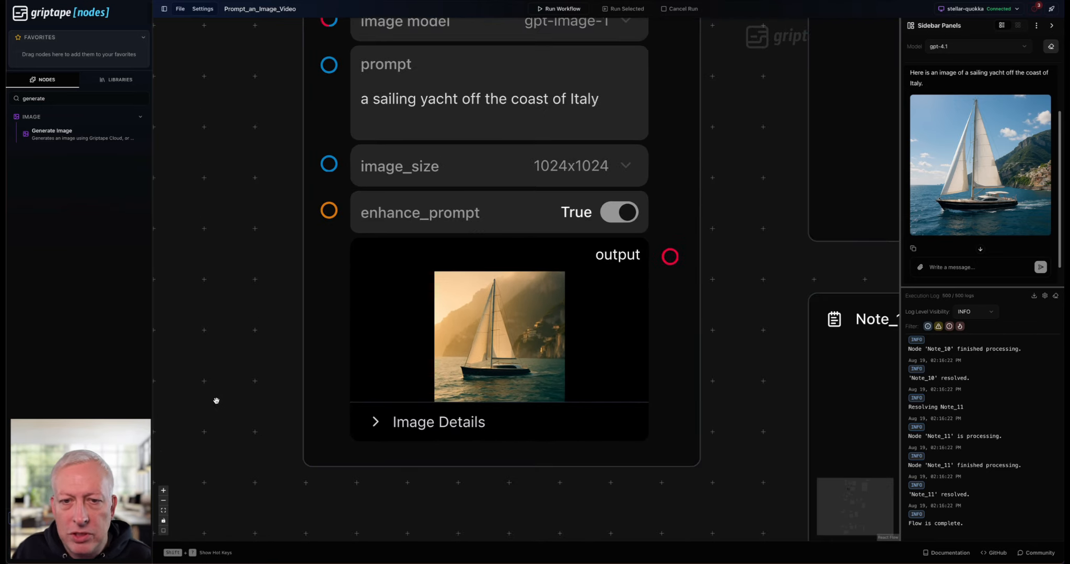
Step: Read the two notes beside the Generate Image_1 node and relate them to its enhanced yacht image
{"action": "scroll", "coordinate": [221, 430], "scroll_direction": "down", "scroll_amount": 2}
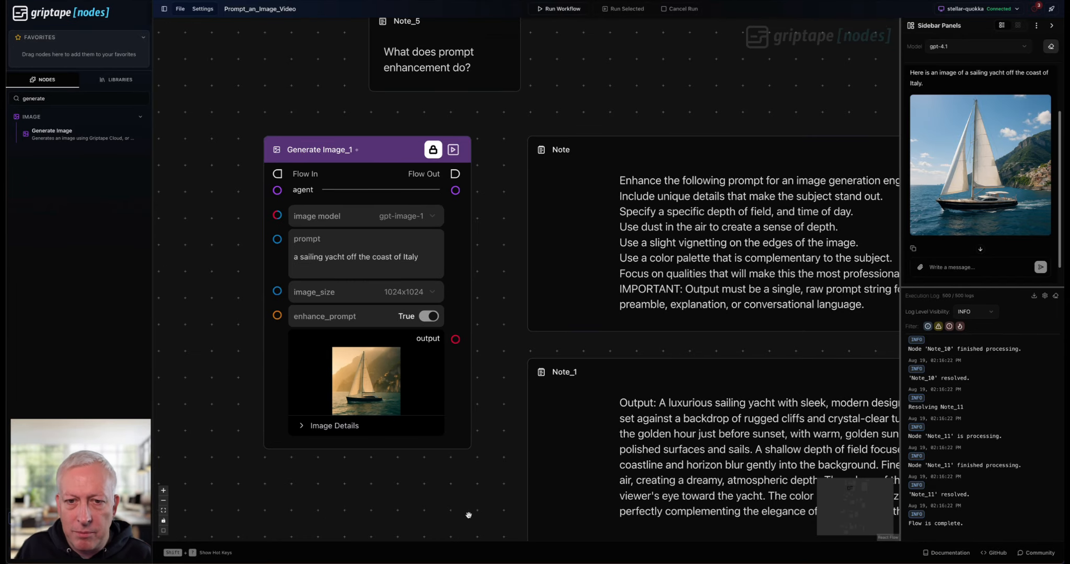
{"action": "scroll", "coordinate": [468, 515], "scroll_direction": "down", "scroll_amount": 5}
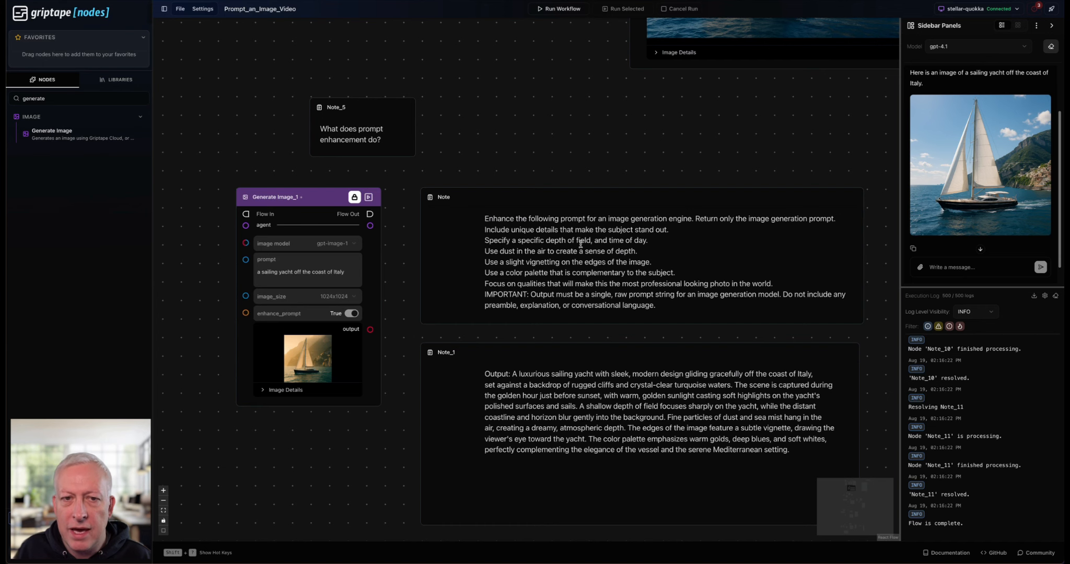
{"action": "scroll", "coordinate": [405, 457], "scroll_direction": "down", "scroll_amount": 2}
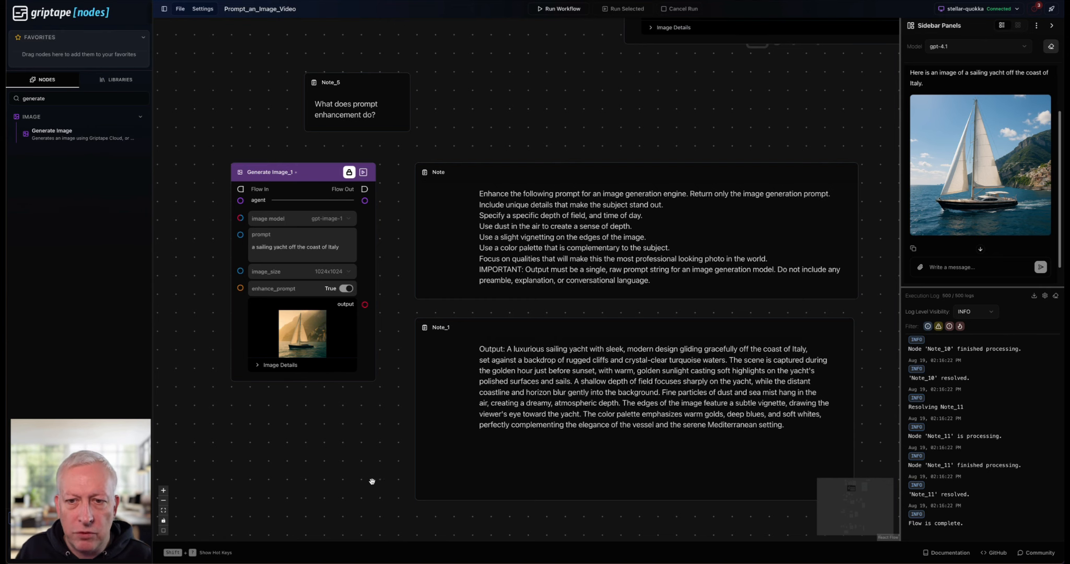
{"action": "scroll", "coordinate": [345, 482], "scroll_direction": "down", "scroll_amount": 1}
{"action": "mouse_move", "coordinate": [291, 335]}
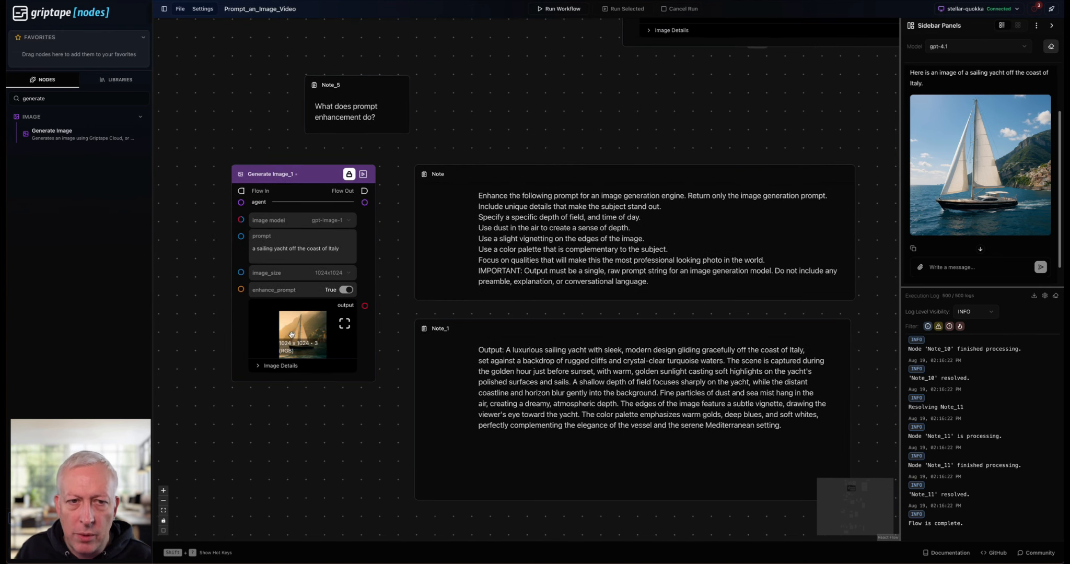
{"action": "scroll", "coordinate": [378, 452], "scroll_direction": "down", "scroll_amount": 1}
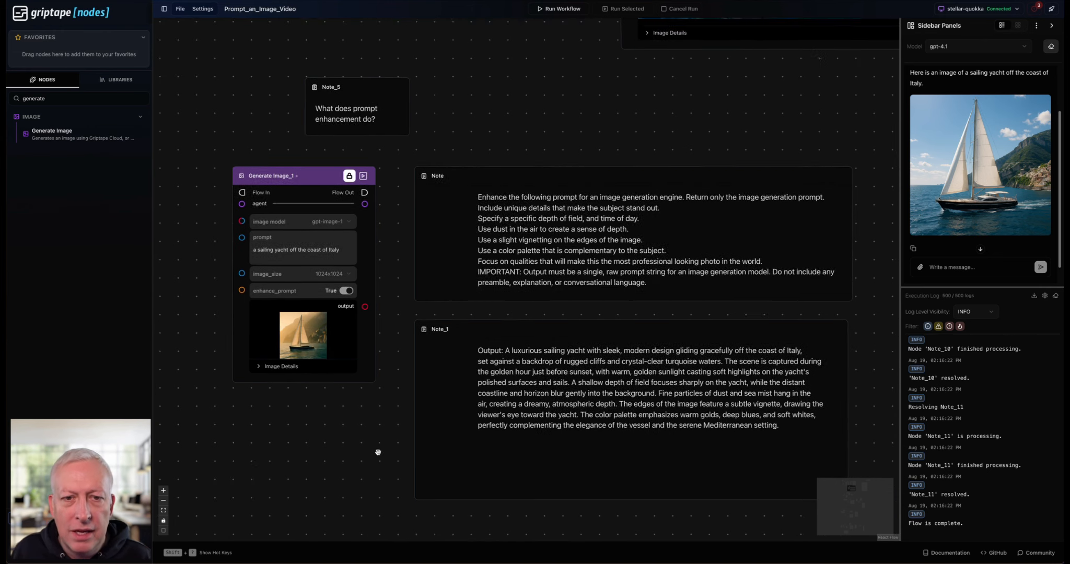
Step: Examine the example on connecting inputs and outputs, from the Text Input node through Generate Image_3 to the Save Image node
{"action": "scroll", "coordinate": [377, 452], "scroll_direction": "down", "scroll_amount": 2}
{"action": "left_click_drag", "start_coordinate": [368, 487], "coordinate": [489, 258]}
{"action": "scroll", "coordinate": [371, 450], "scroll_direction": "down", "scroll_amount": 3}
{"action": "scroll", "coordinate": [436, 398], "scroll_direction": "up", "scroll_amount": 3}
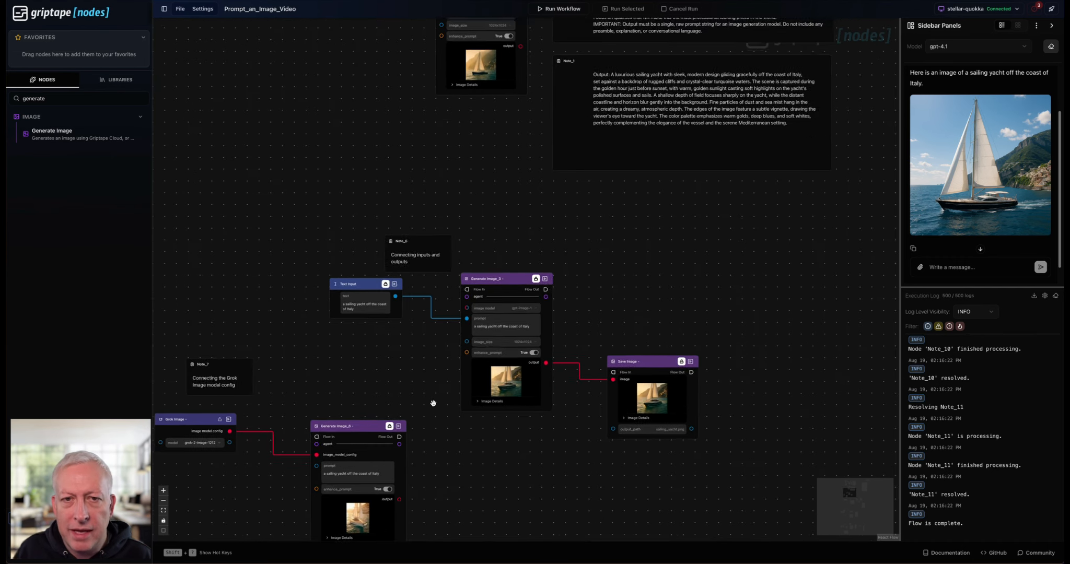
{"action": "left_click_drag", "start_coordinate": [431, 399], "coordinate": [346, 413]}
{"action": "scroll", "coordinate": [374, 402], "scroll_direction": "up", "scroll_amount": 2}
{"action": "scroll", "coordinate": [374, 402], "scroll_direction": "up", "scroll_amount": 2}
{"action": "scroll", "coordinate": [365, 423], "scroll_direction": "down", "scroll_amount": 2}
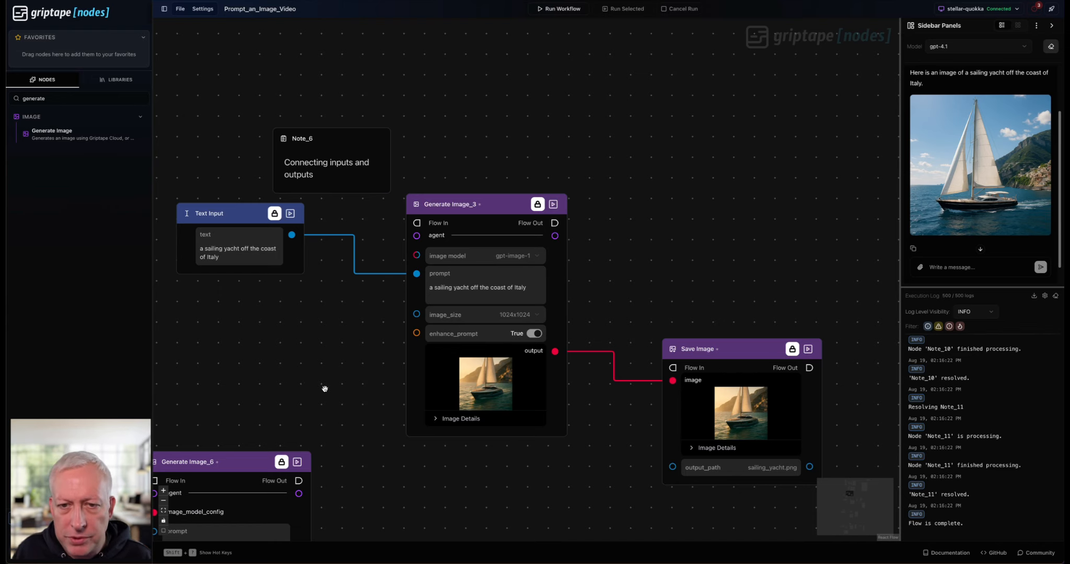
{"action": "scroll", "coordinate": [328, 414], "scroll_direction": "down", "scroll_amount": 1}
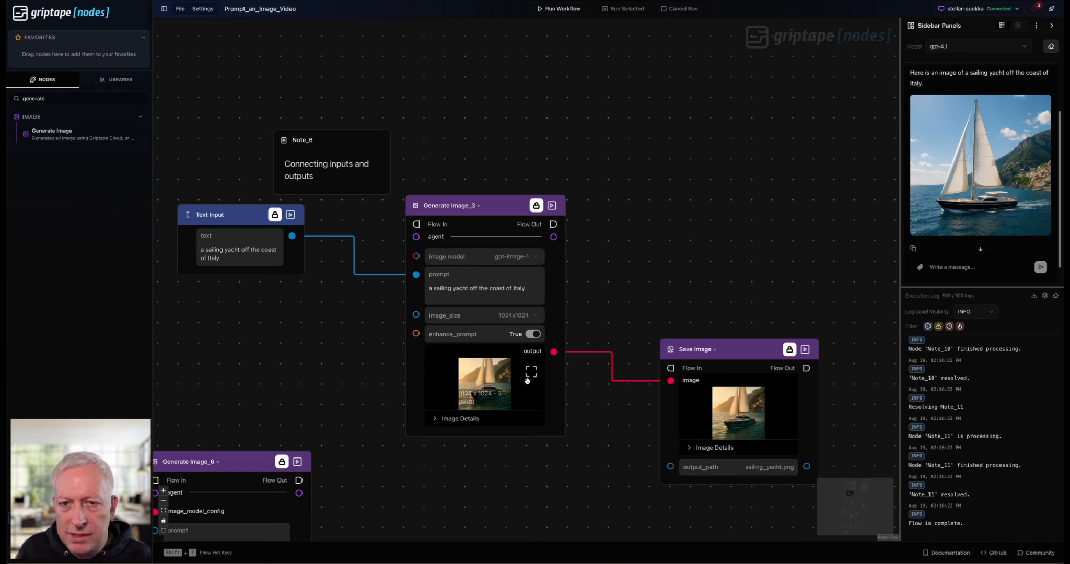
{"action": "left_click_drag", "start_coordinate": [597, 485], "coordinate": [435, 344]}
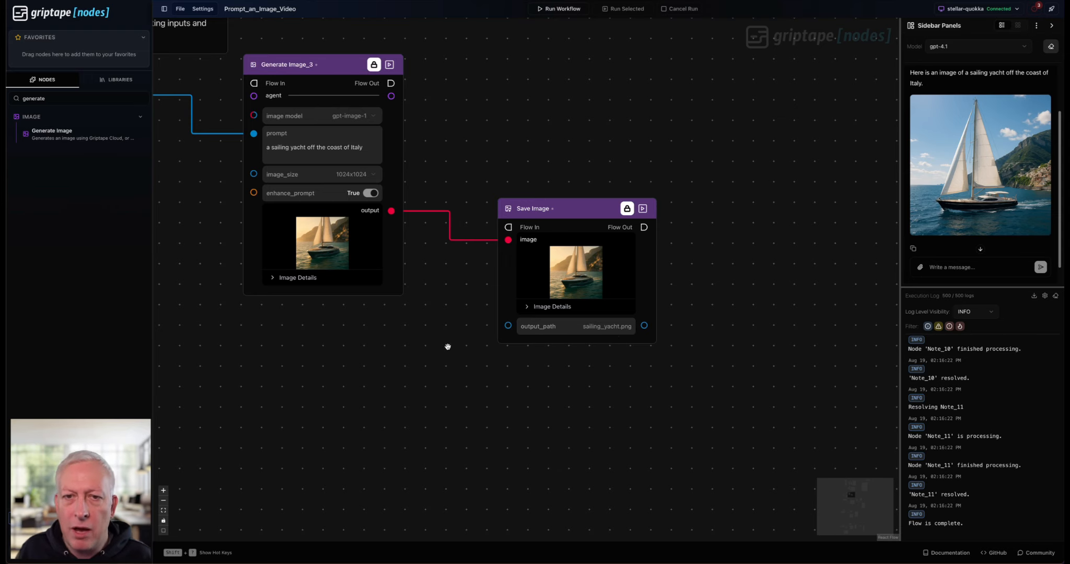
Step: Inspect the Grok Image model config example and view the Generate Image_6 output at full size
{"action": "left_click_drag", "start_coordinate": [424, 373], "coordinate": [537, 334]}
{"action": "scroll", "coordinate": [538, 334], "scroll_direction": "down", "scroll_amount": 5}
{"action": "left_click_drag", "start_coordinate": [504, 370], "coordinate": [794, 372]}
{"action": "scroll", "coordinate": [685, 375], "scroll_direction": "up", "scroll_amount": 3}
{"action": "scroll", "coordinate": [739, 362], "scroll_direction": "up", "scroll_amount": 3}
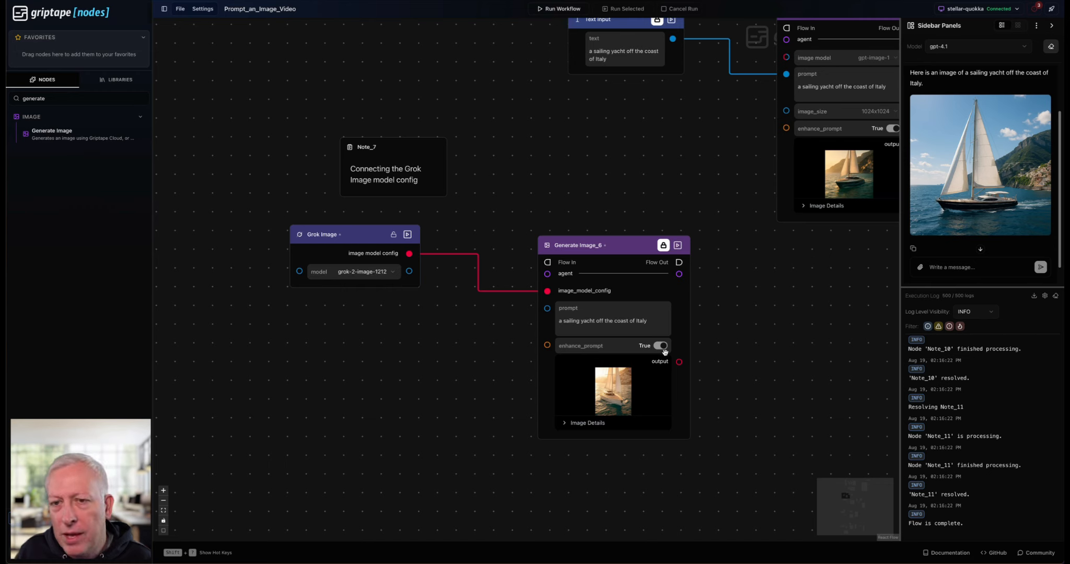
{"action": "left_click", "coordinate": [659, 381]}
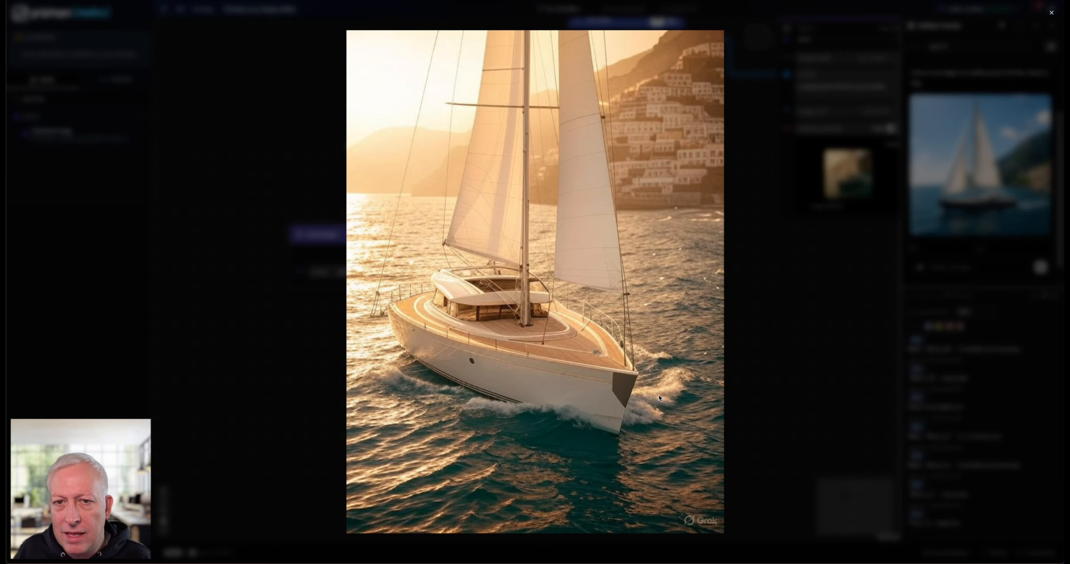
{"action": "key", "text": "Escape"}
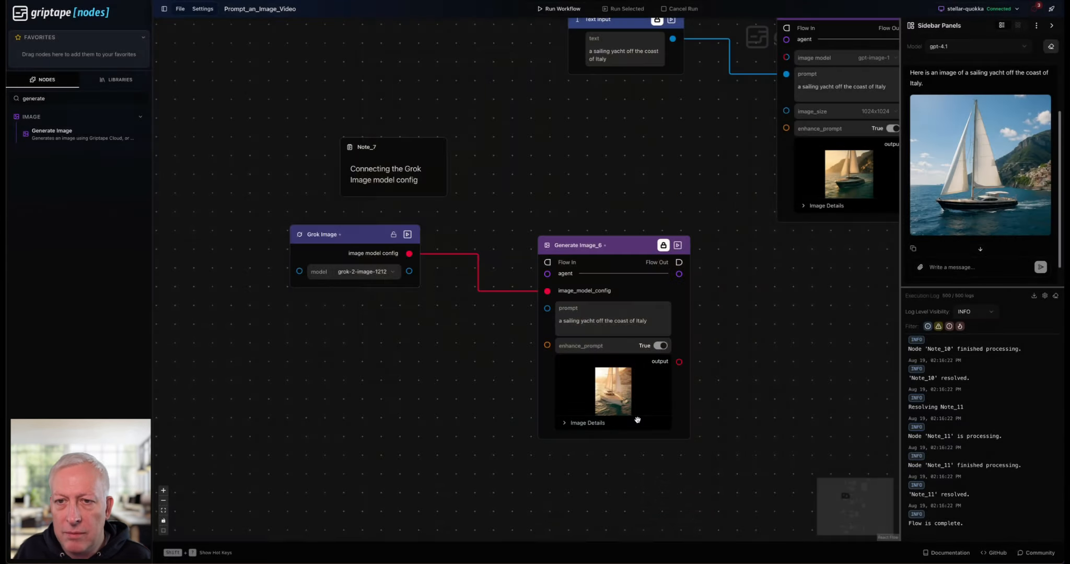
Step: Check the image details of the Generate Image_6 output, collapse them and view the image at full size again
{"action": "left_click", "coordinate": [564, 424]}
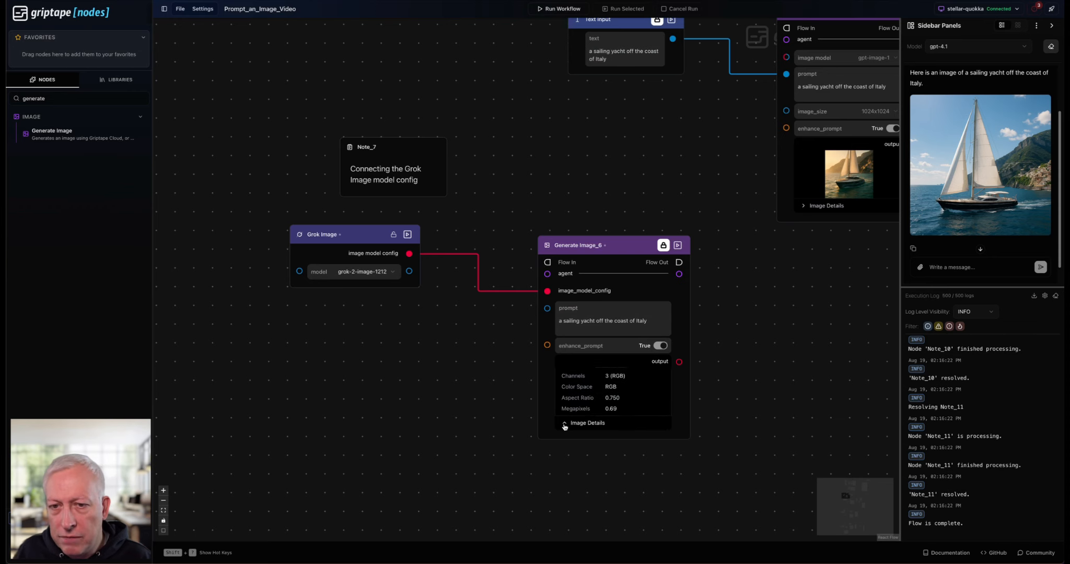
{"action": "scroll", "coordinate": [564, 425], "scroll_direction": "up", "scroll_amount": 2}
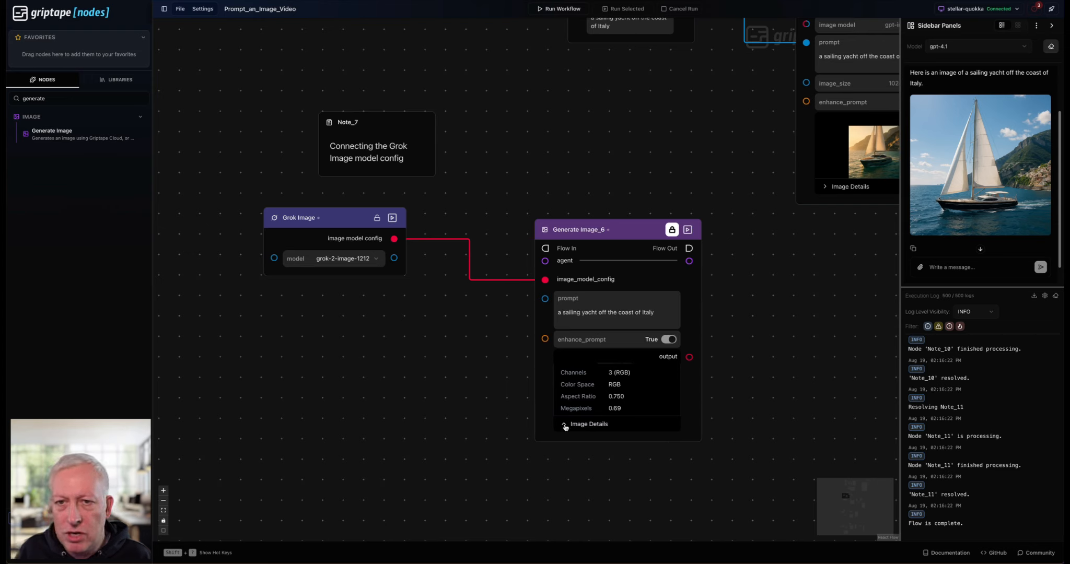
{"action": "left_click", "coordinate": [564, 425]}
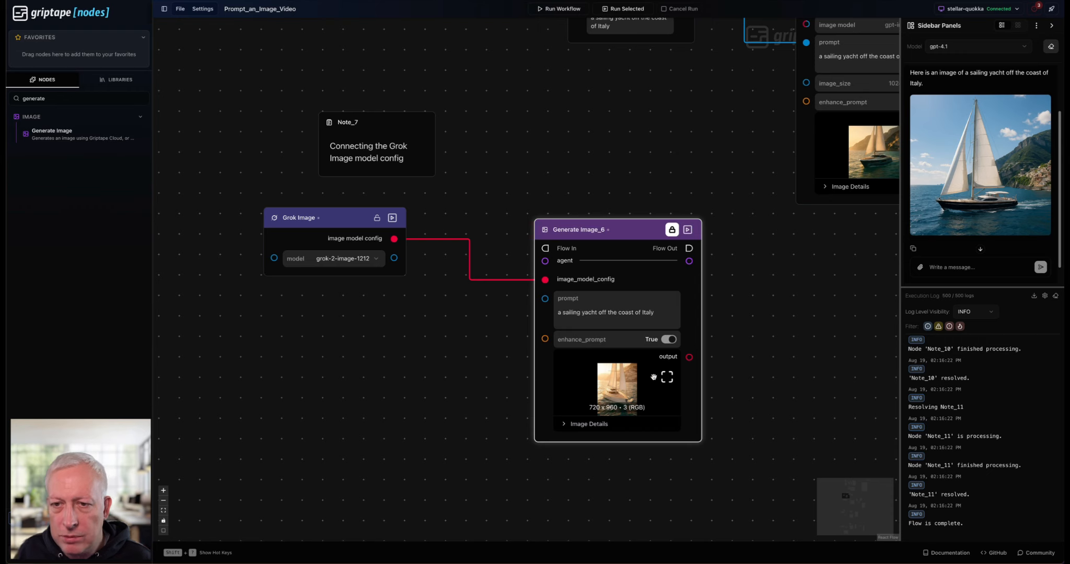
{"action": "left_click", "coordinate": [670, 375]}
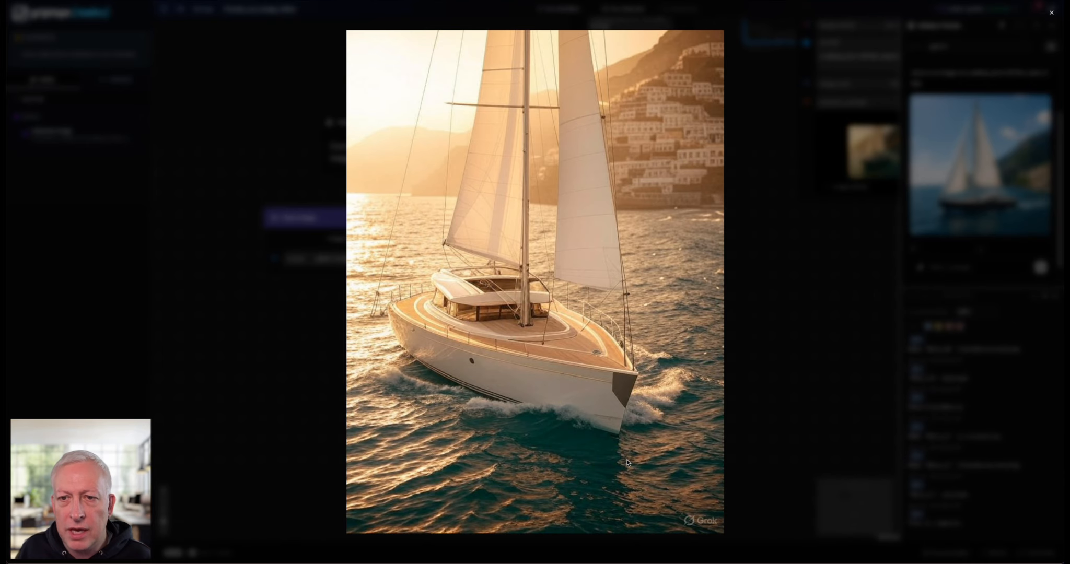
{"action": "key", "text": "Escape"}
Step: Examine the layout of the custom prompt enhancement agent example, with its two text inputs feeding the Agent node
{"action": "scroll", "coordinate": [666, 486], "scroll_direction": "down", "scroll_amount": 3}
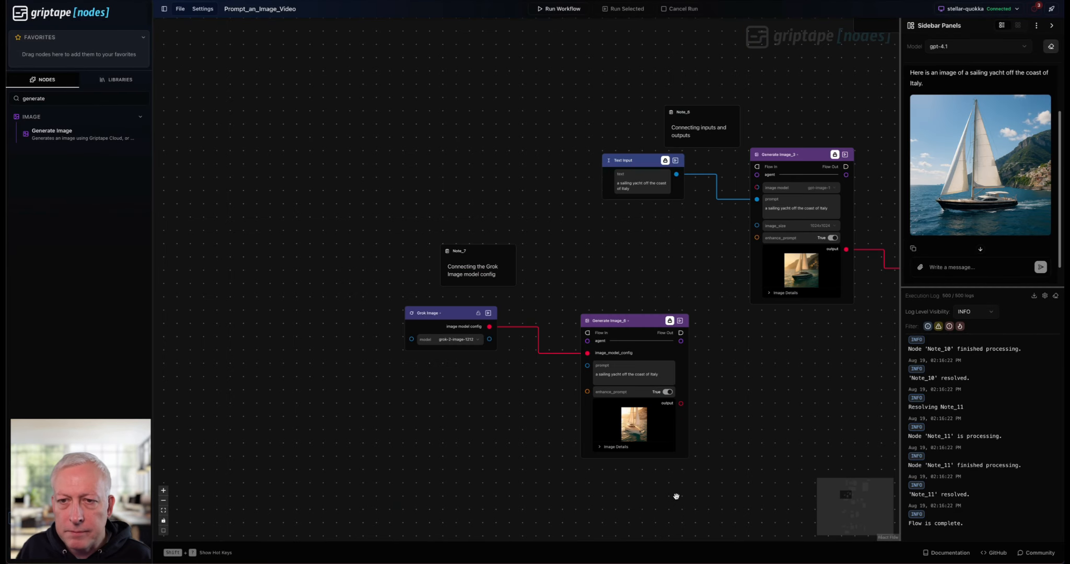
{"action": "left_click_drag", "start_coordinate": [676, 494], "coordinate": [636, 300]}
{"action": "scroll", "coordinate": [683, 356], "scroll_direction": "down", "scroll_amount": 3}
{"action": "left_click_drag", "start_coordinate": [685, 353], "coordinate": [527, 231]}
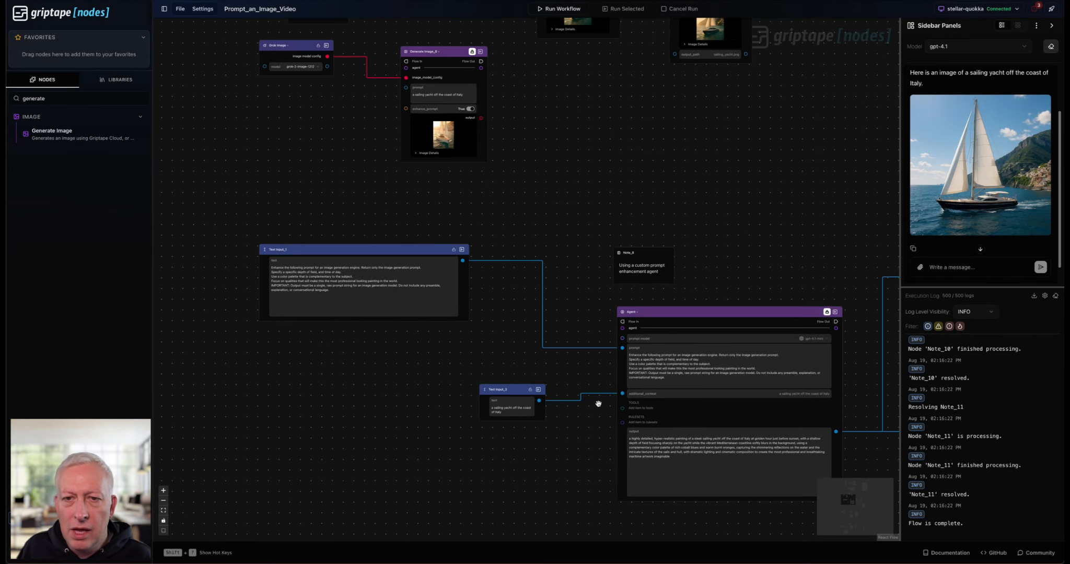
{"action": "left_click_drag", "start_coordinate": [551, 465], "coordinate": [482, 410]}
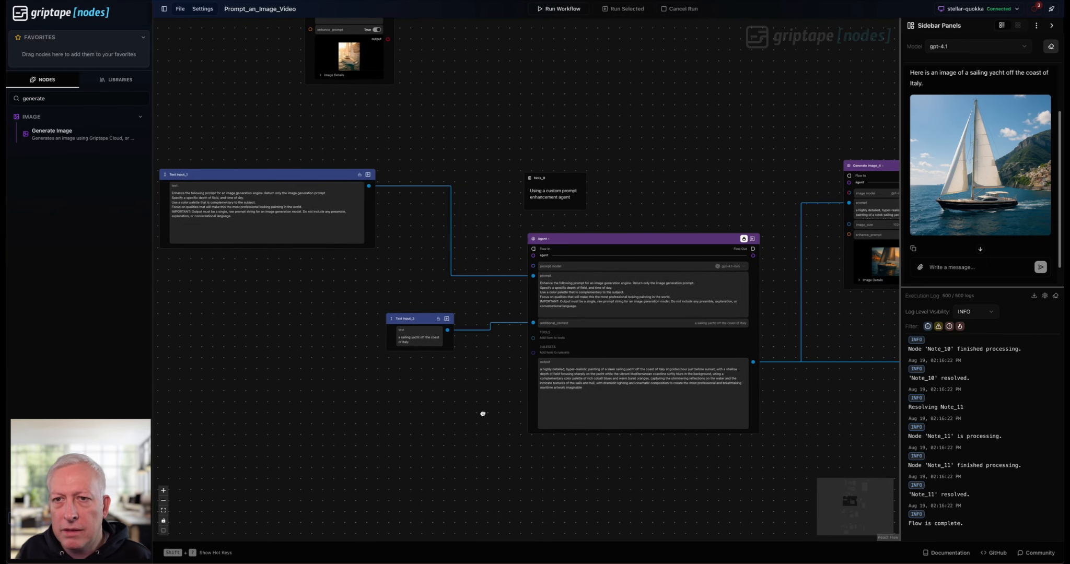
{"action": "left_click_drag", "start_coordinate": [726, 146], "coordinate": [762, 175]}
{"action": "scroll", "coordinate": [738, 185], "scroll_direction": "up", "scroll_amount": 1}
{"action": "scroll", "coordinate": [766, 168], "scroll_direction": "up", "scroll_amount": 1}
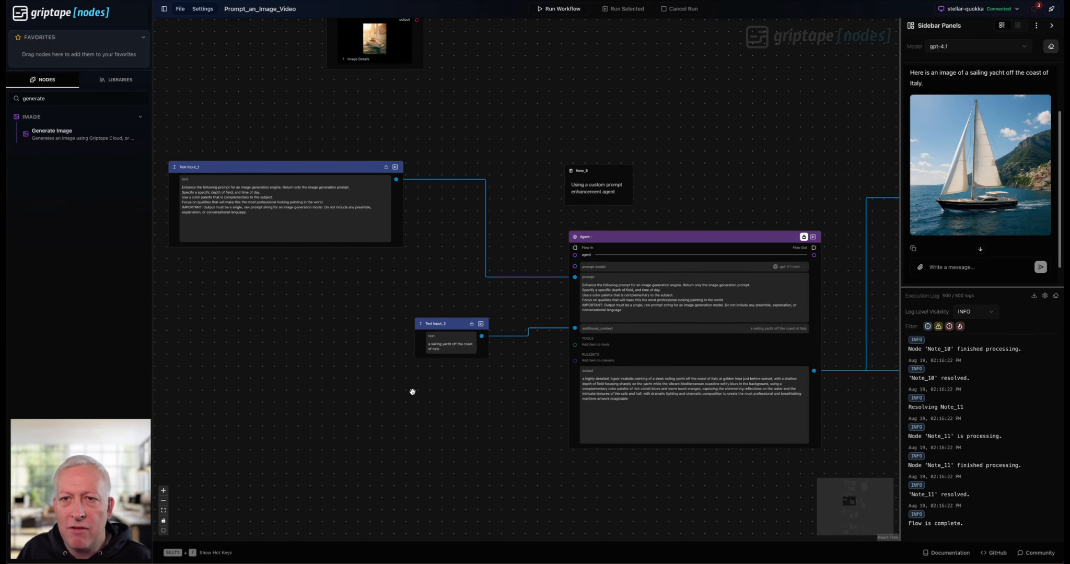
Step: Read the prompt enhancement instructions in the Text Input_1 node up close
{"action": "left_click_drag", "start_coordinate": [309, 327], "coordinate": [530, 433]}
{"action": "scroll", "coordinate": [431, 370], "scroll_direction": "up", "scroll_amount": 2}
{"action": "scroll", "coordinate": [532, 434], "scroll_direction": "up", "scroll_amount": 1}
{"action": "scroll", "coordinate": [533, 436], "scroll_direction": "up", "scroll_amount": 5}
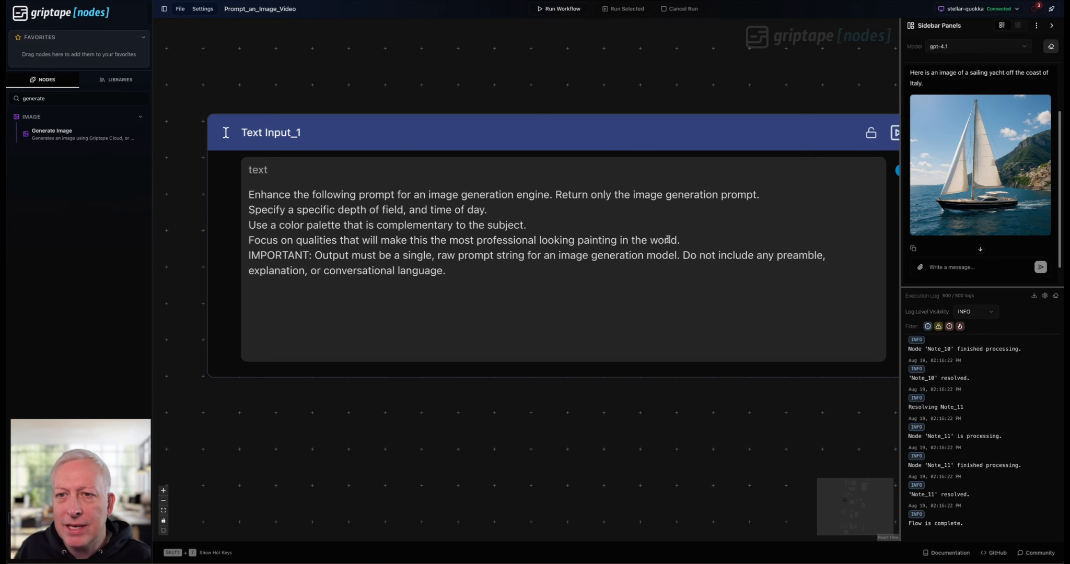
{"action": "scroll", "coordinate": [690, 382], "scroll_direction": "down", "scroll_amount": 5}
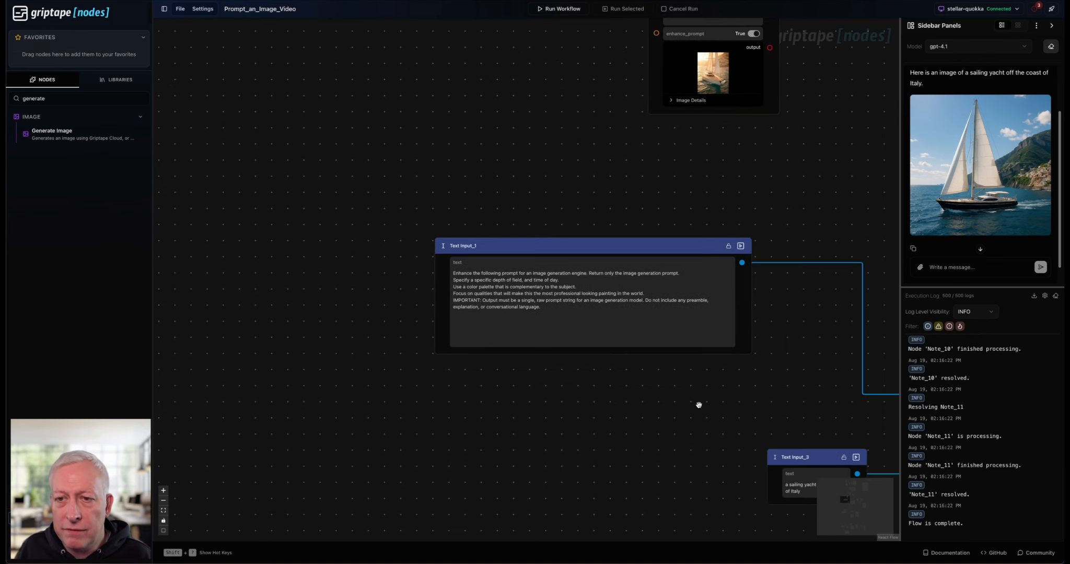
Step: Examine how Text Input_1 and Text Input_3 feed the Agent node's prompt and additional_context, and read its output
{"action": "left_click_drag", "start_coordinate": [679, 403], "coordinate": [518, 313]}
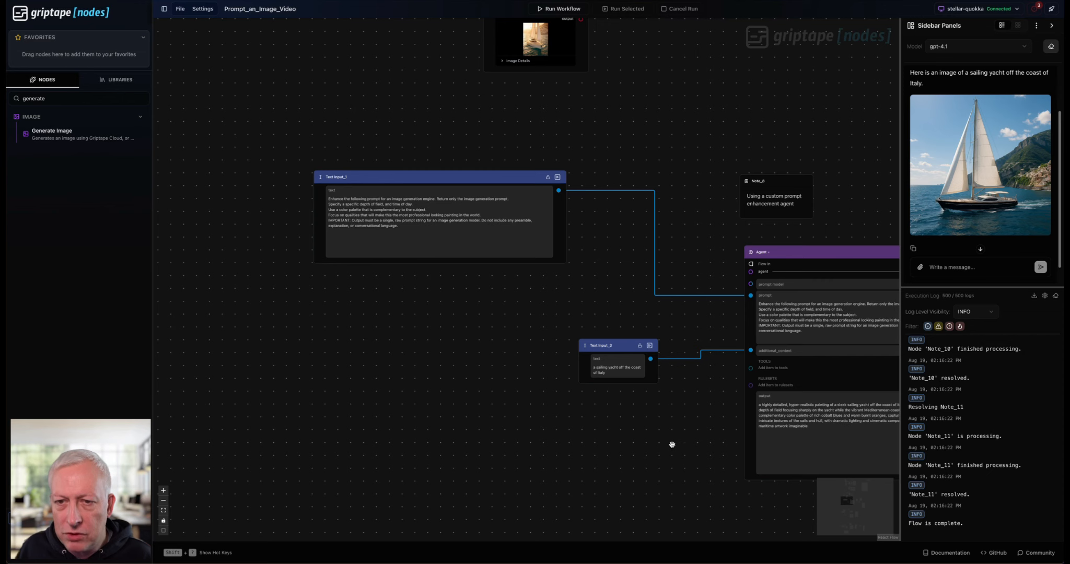
{"action": "left_click_drag", "start_coordinate": [671, 443], "coordinate": [654, 433]}
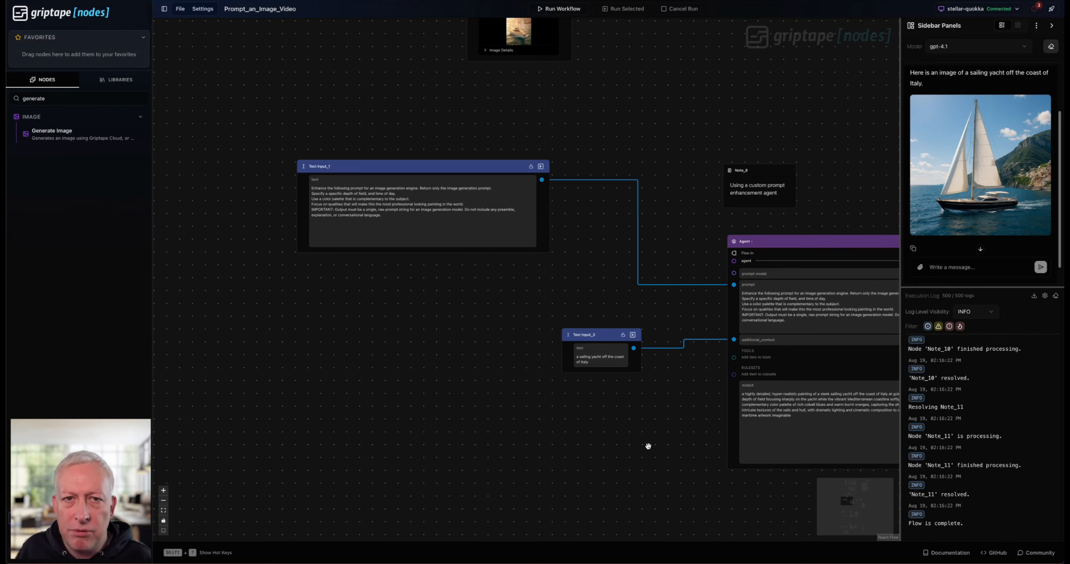
{"action": "scroll", "coordinate": [648, 445], "scroll_direction": "up", "scroll_amount": 1}
{"action": "left_click_drag", "start_coordinate": [643, 443], "coordinate": [384, 403]}
{"action": "scroll", "coordinate": [650, 455], "scroll_direction": "up", "scroll_amount": 1}
{"action": "scroll", "coordinate": [648, 453], "scroll_direction": "down", "scroll_amount": 2}
{"action": "left_click_drag", "start_coordinate": [720, 435], "coordinate": [632, 446]}
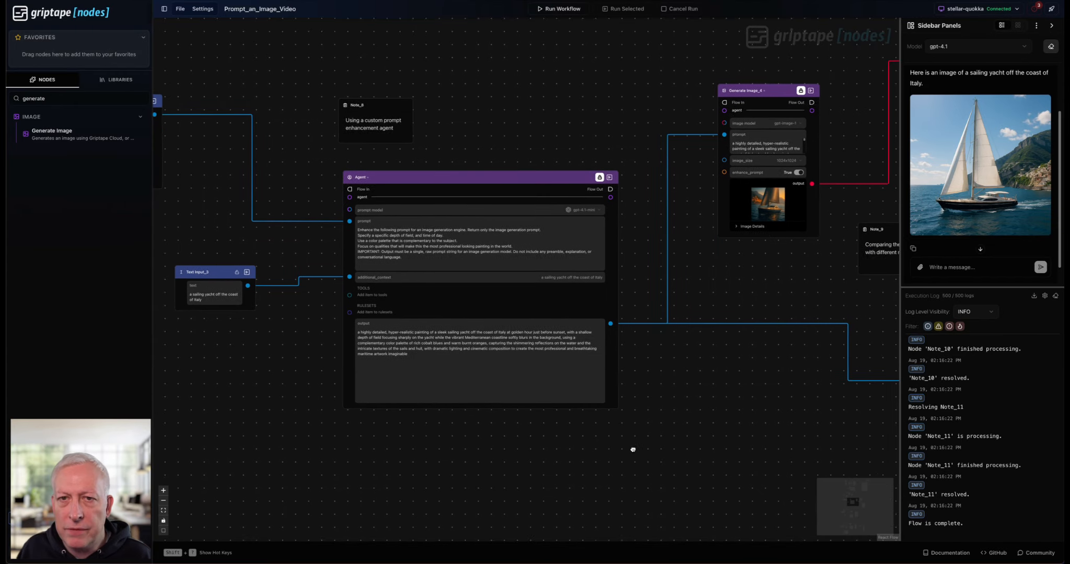
{"action": "scroll", "coordinate": [642, 381], "scroll_direction": "up", "scroll_amount": 2}
{"action": "left_click_drag", "start_coordinate": [665, 401], "coordinate": [703, 427]}
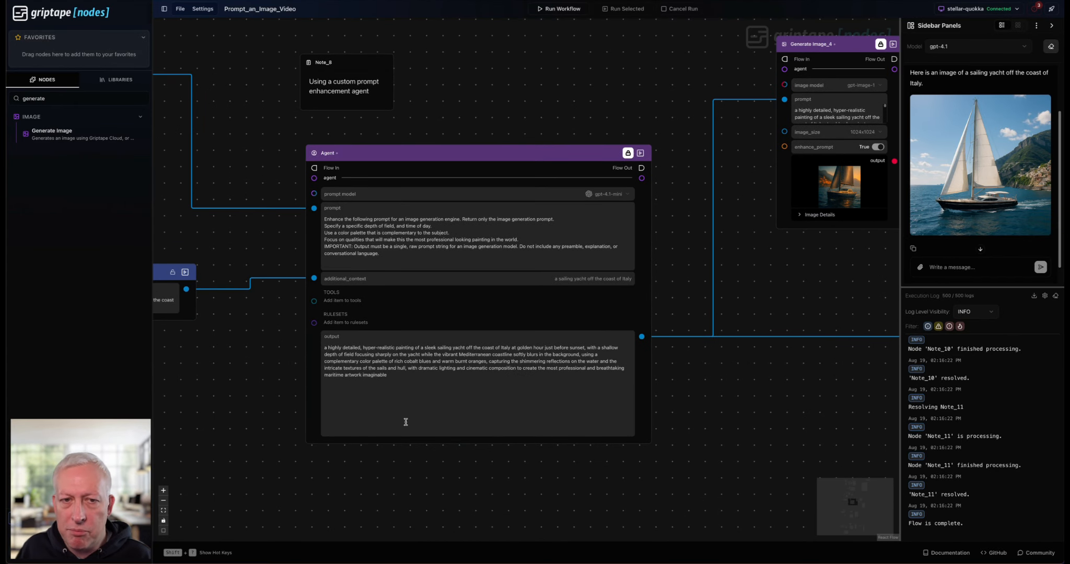
{"action": "left_click_drag", "start_coordinate": [286, 344], "coordinate": [462, 314]}
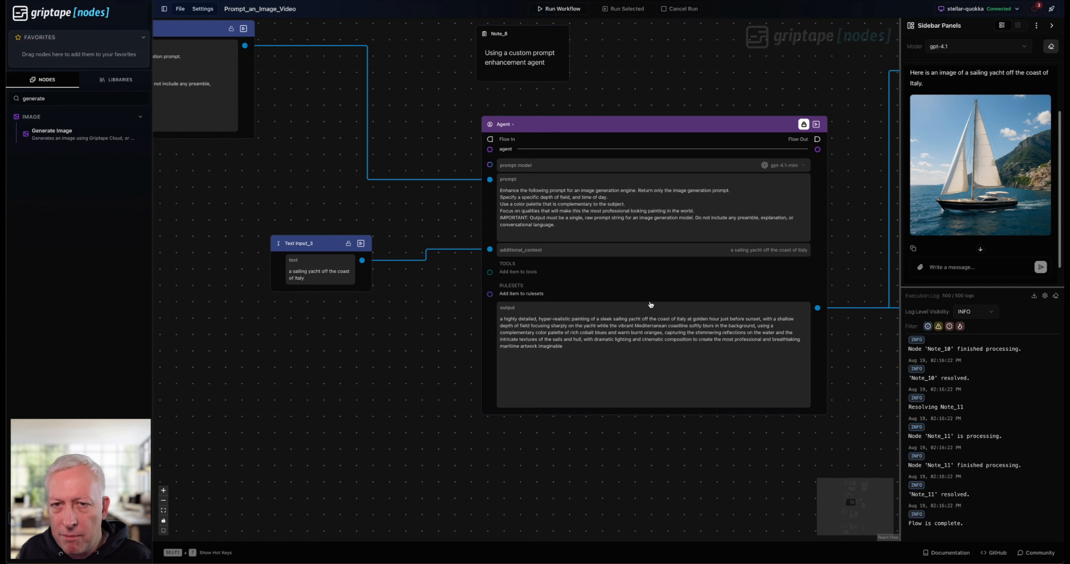
Step: Examine how the Agent output feeds both Generate Image_4 and the Grok-configured Generate Image_7 in the same-prompt model comparison
{"action": "left_click_drag", "start_coordinate": [761, 416], "coordinate": [614, 402]}
{"action": "scroll", "coordinate": [732, 413], "scroll_direction": "down", "scroll_amount": 3}
{"action": "left_click_drag", "start_coordinate": [740, 413], "coordinate": [478, 421]}
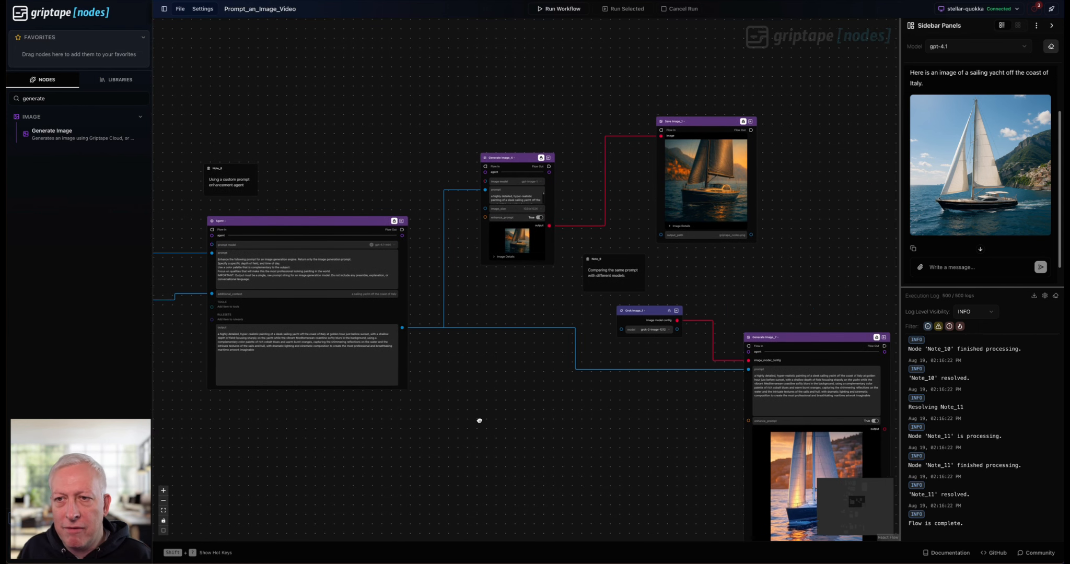
{"action": "left_click_drag", "start_coordinate": [532, 403], "coordinate": [528, 405]}
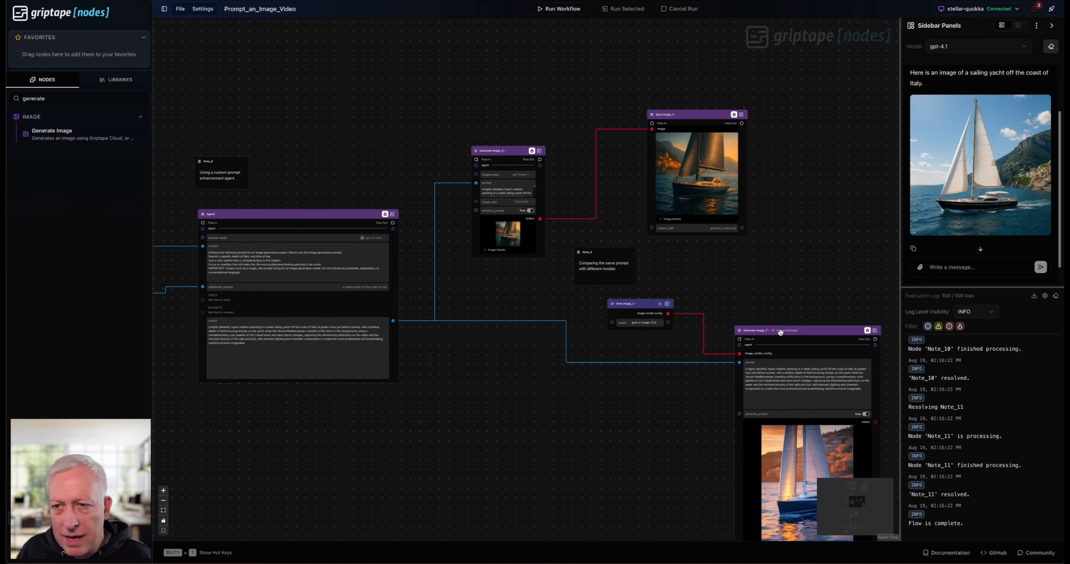
{"action": "left_click_drag", "start_coordinate": [639, 453], "coordinate": [552, 404]}
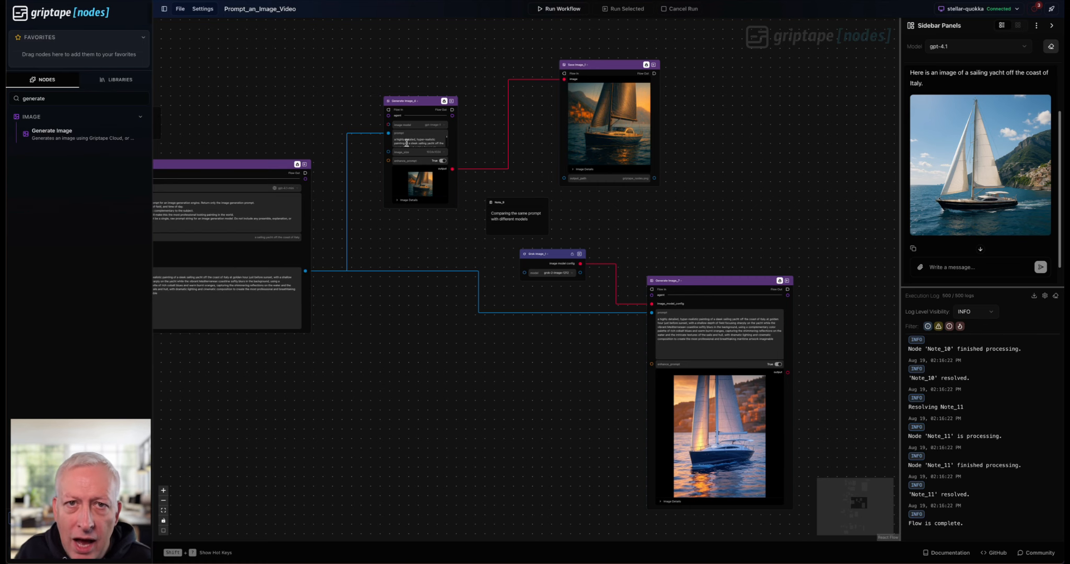
{"action": "scroll", "coordinate": [419, 156], "scroll_direction": "up", "scroll_amount": 5}
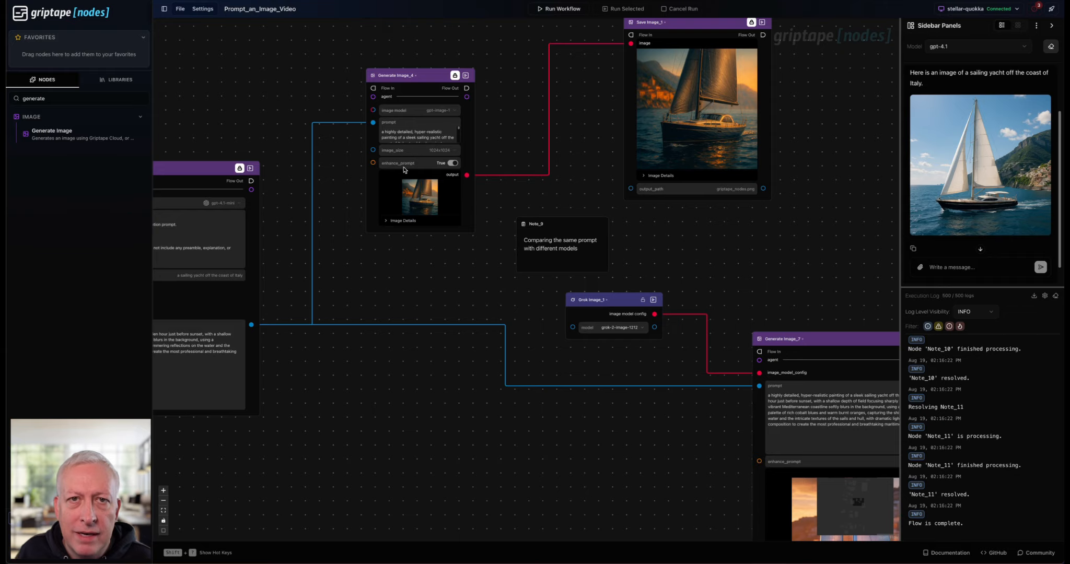
{"action": "scroll", "coordinate": [401, 169], "scroll_direction": "up", "scroll_amount": 1}
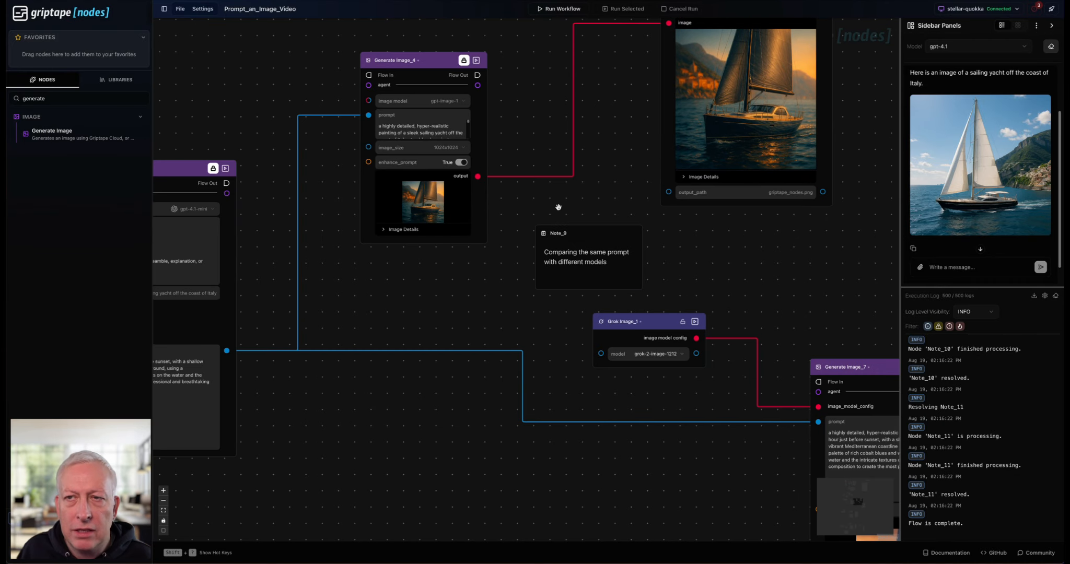
Step: View the Save Image_1 picture and the Generate Image_7 output at full size to compare the gpt-image-1 and Grok results
{"action": "left_click_drag", "start_coordinate": [585, 196], "coordinate": [413, 317]}
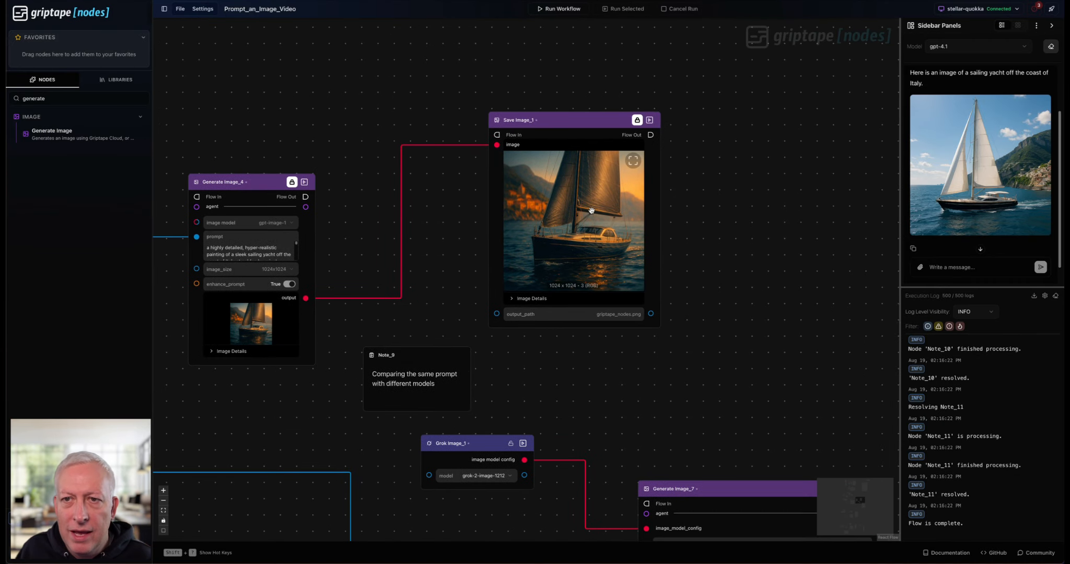
{"action": "left_click", "coordinate": [633, 164]}
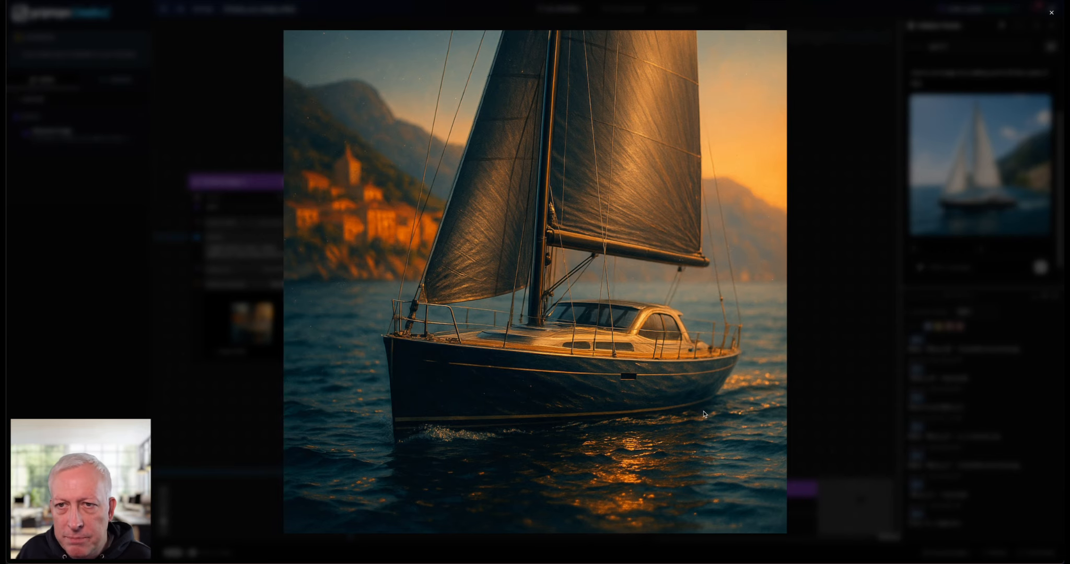
{"action": "key", "text": "Escape"}
{"action": "left_click_drag", "start_coordinate": [709, 395], "coordinate": [478, 51]}
{"action": "left_click", "coordinate": [629, 313]}
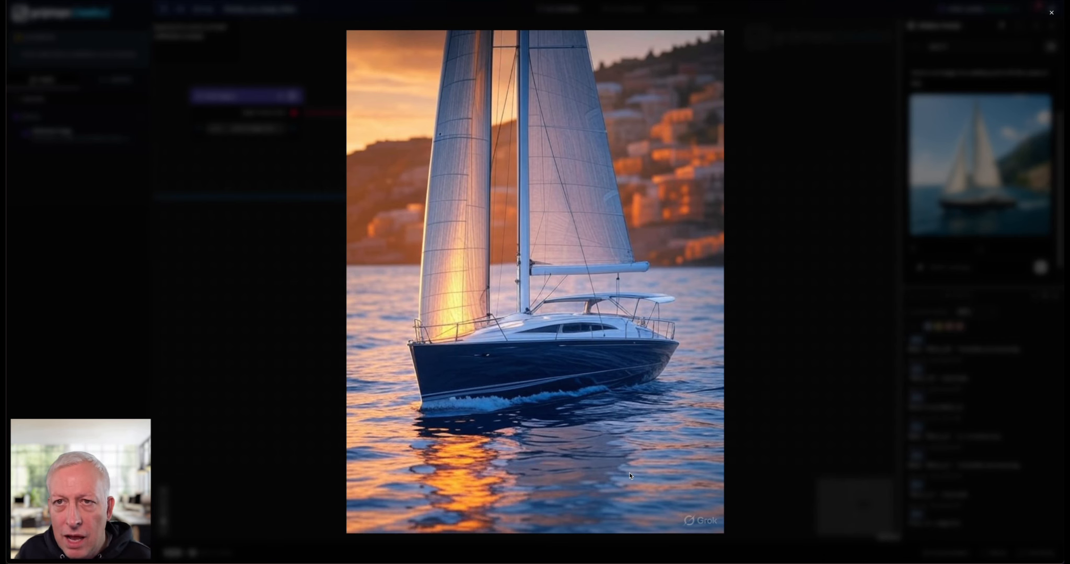
Step: Close the full-size Grok image and look over the layout of the whole workflow
{"action": "key", "text": "Escape"}
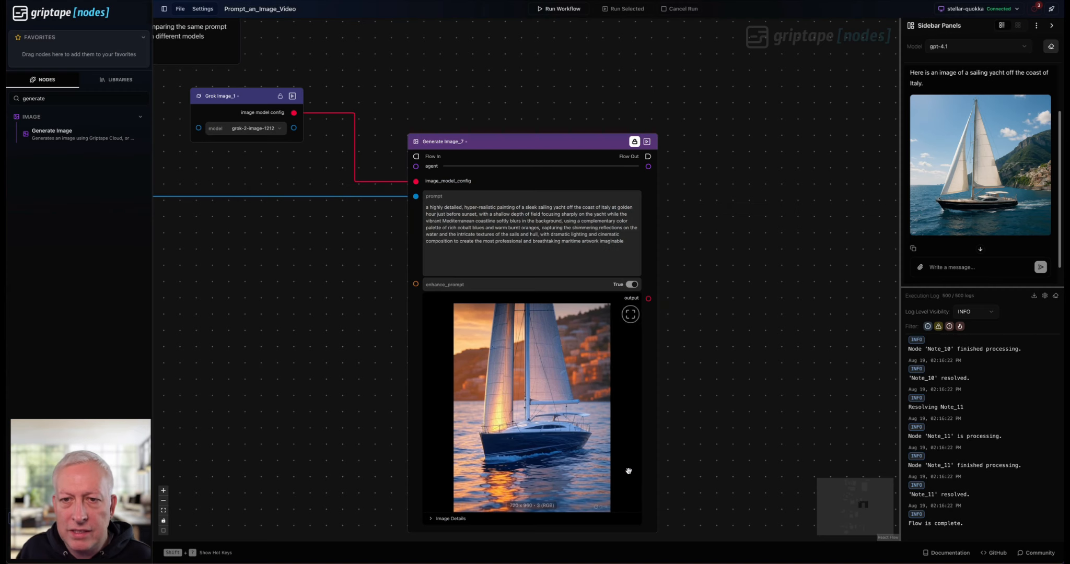
{"action": "scroll", "coordinate": [295, 450], "scroll_direction": "down", "scroll_amount": 5}
{"action": "left_click_drag", "start_coordinate": [296, 450], "coordinate": [630, 469]}
{"action": "scroll", "coordinate": [590, 462], "scroll_direction": "down", "scroll_amount": 3}
{"action": "scroll", "coordinate": [627, 464], "scroll_direction": "up", "scroll_amount": 3}
{"action": "scroll", "coordinate": [702, 466], "scroll_direction": "down", "scroll_amount": 4}
{"action": "scroll", "coordinate": [636, 461], "scroll_direction": "up", "scroll_amount": 1}
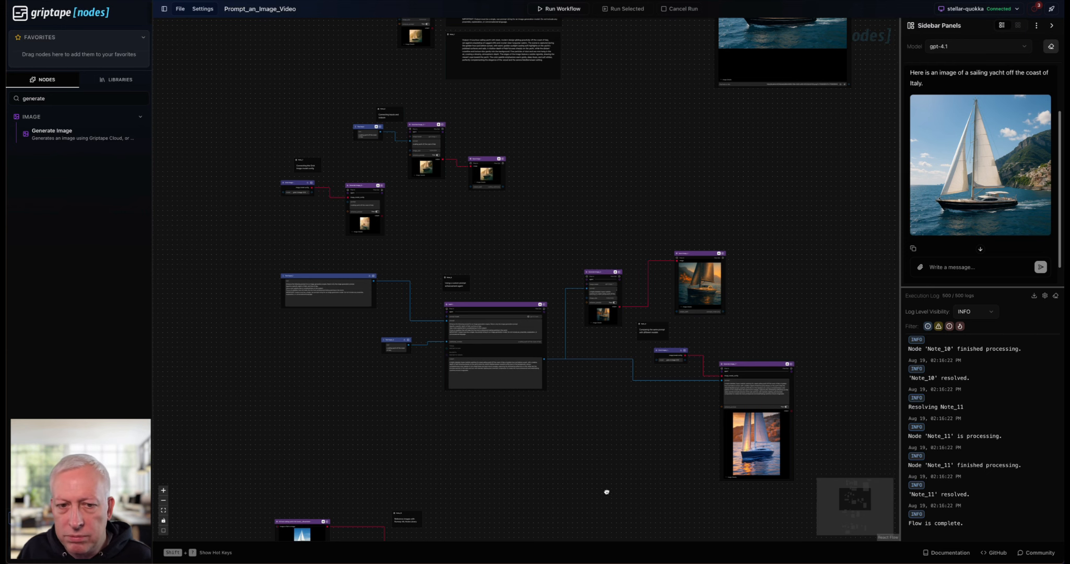
Step: Examine the layout of the workflow section for reference images with the Runway ML node library
{"action": "left_click_drag", "start_coordinate": [607, 498], "coordinate": [630, 397]}
{"action": "scroll", "coordinate": [630, 397], "scroll_direction": "down", "scroll_amount": 2}
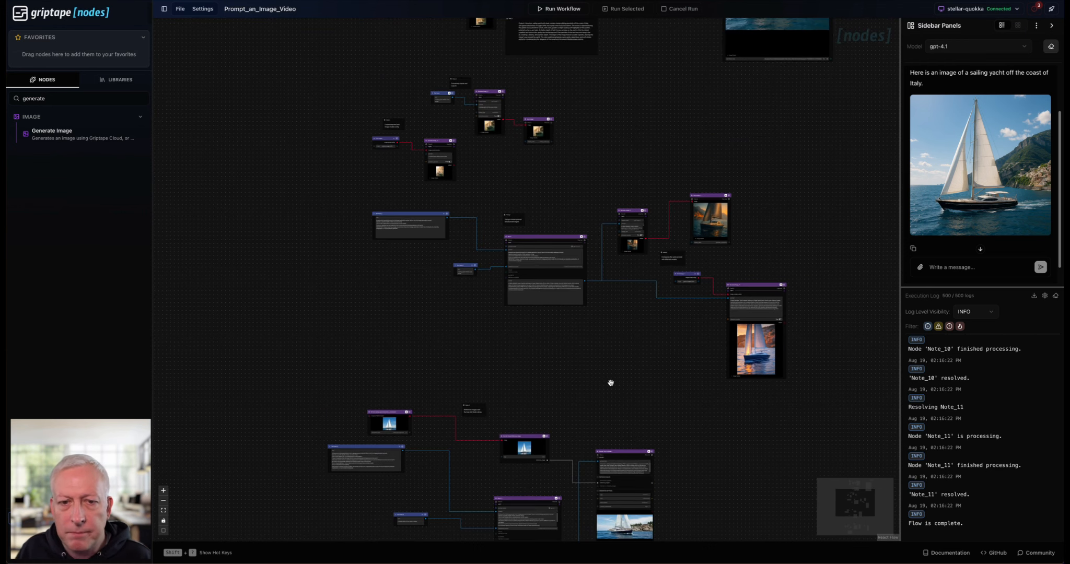
{"action": "scroll", "coordinate": [610, 382], "scroll_direction": "up", "scroll_amount": 1}
{"action": "left_click_drag", "start_coordinate": [577, 372], "coordinate": [634, 128]}
{"action": "scroll", "coordinate": [579, 246], "scroll_direction": "up", "scroll_amount": 2}
{"action": "scroll", "coordinate": [628, 215], "scroll_direction": "up", "scroll_amount": 1}
{"action": "scroll", "coordinate": [628, 215], "scroll_direction": "up", "scroll_amount": 3}
{"action": "left_click_drag", "start_coordinate": [616, 172], "coordinate": [700, 121]}
{"action": "scroll", "coordinate": [699, 158], "scroll_direction": "down", "scroll_amount": 1}
{"action": "scroll", "coordinate": [696, 126], "scroll_direction": "up", "scroll_amount": 1}
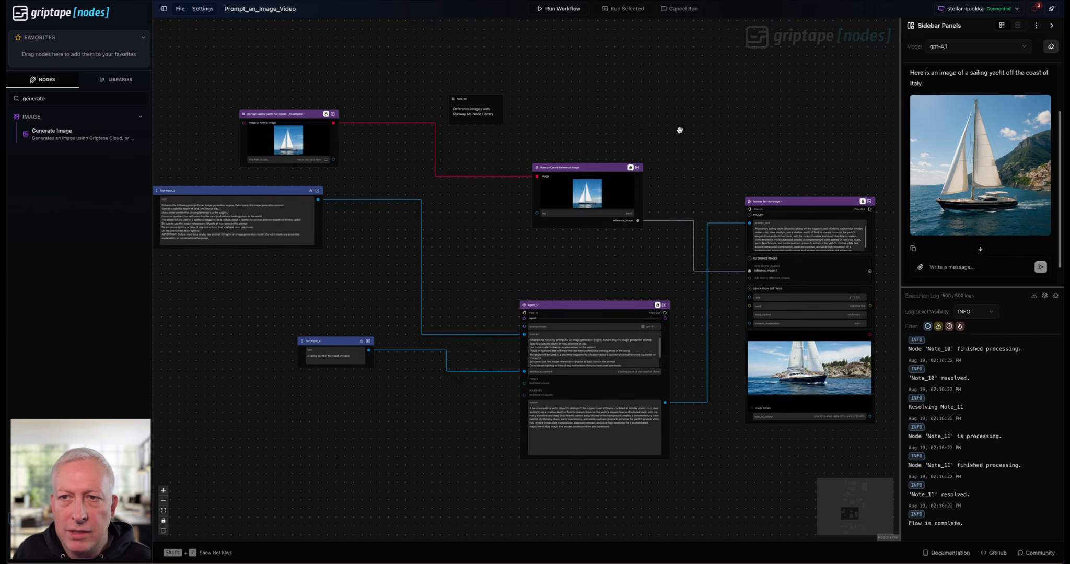
{"action": "left_click_drag", "start_coordinate": [679, 129], "coordinate": [688, 131]}
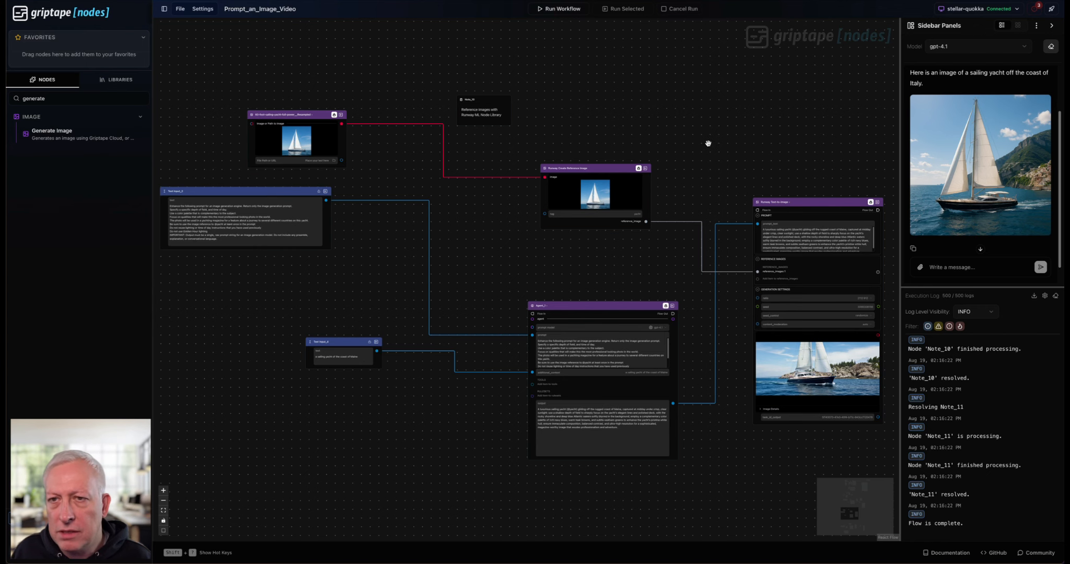
{"action": "mouse_move", "coordinate": [710, 151]}
{"action": "left_mouse_down"}
{"action": "mouse_move", "coordinate": [706, 141]}
{"action": "mouse_move", "coordinate": [713, 158]}
{"action": "left_mouse_up"}
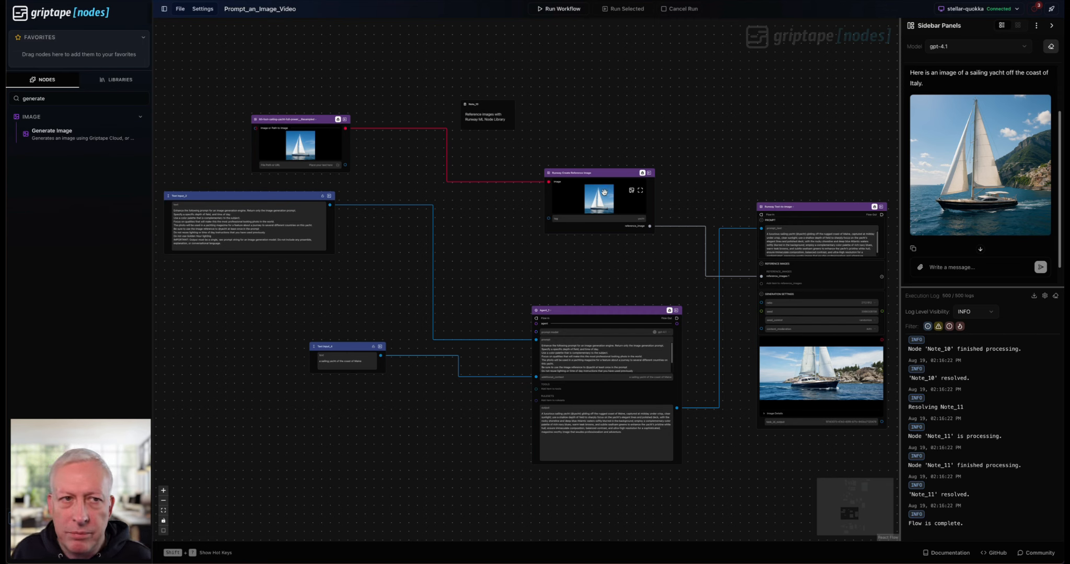
Step: Clear the "generate" filter in the node libraries and collapse the Griptape Nodes Library to find the RunwayML Library's image nodes
{"action": "left_click", "coordinate": [788, 208]}
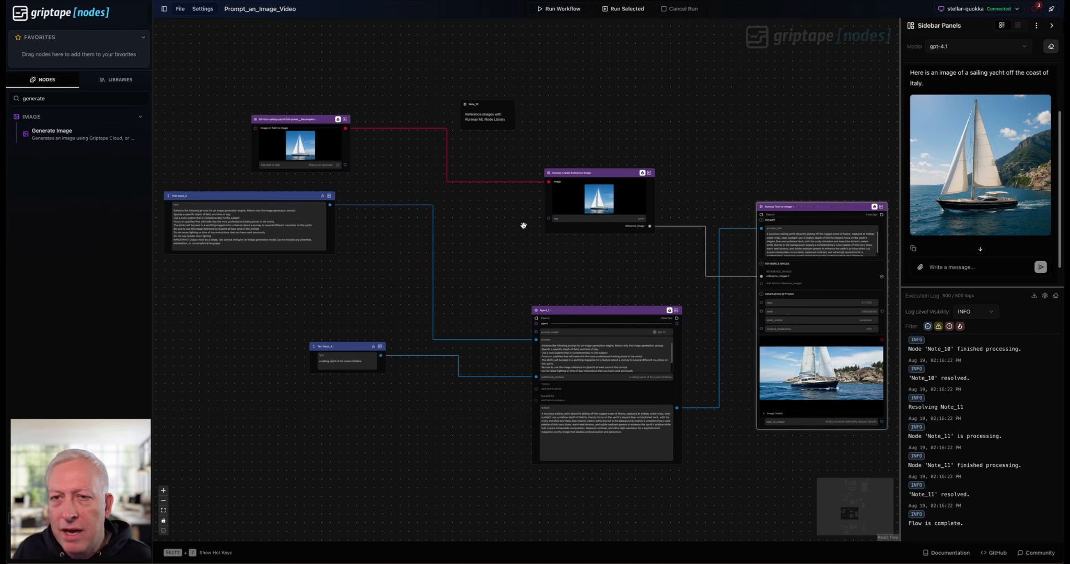
{"action": "double_click", "coordinate": [53, 100]}
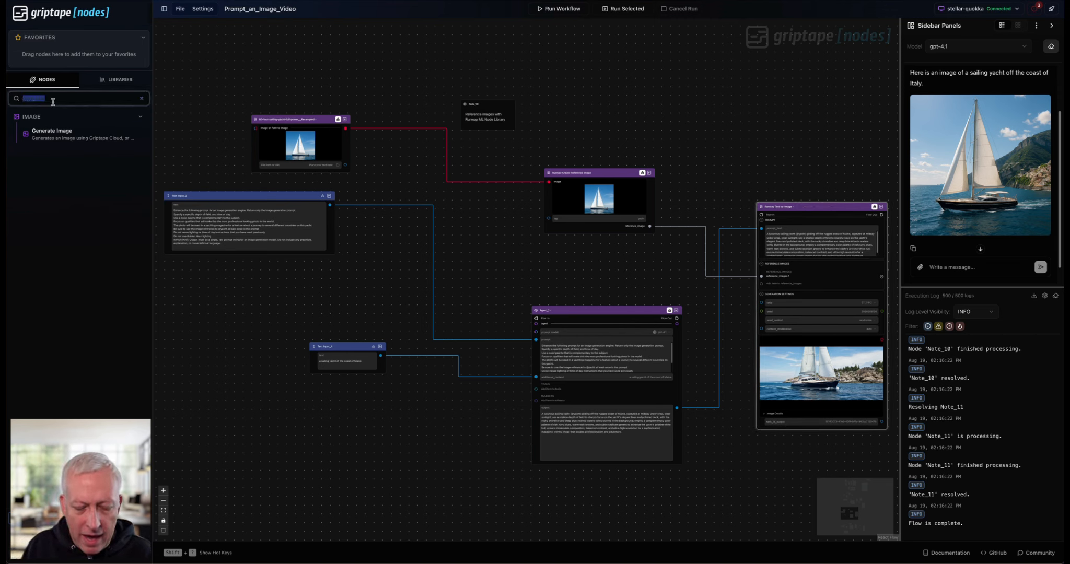
{"action": "left_click", "coordinate": [111, 81]}
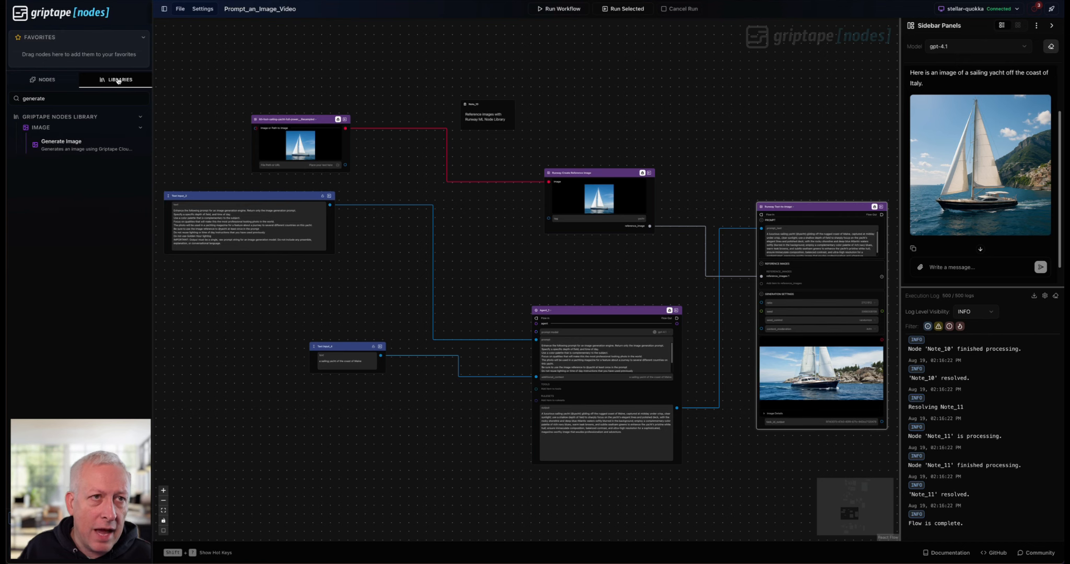
{"action": "double_click", "coordinate": [93, 101]}
{"action": "key", "text": "BackSpace"}
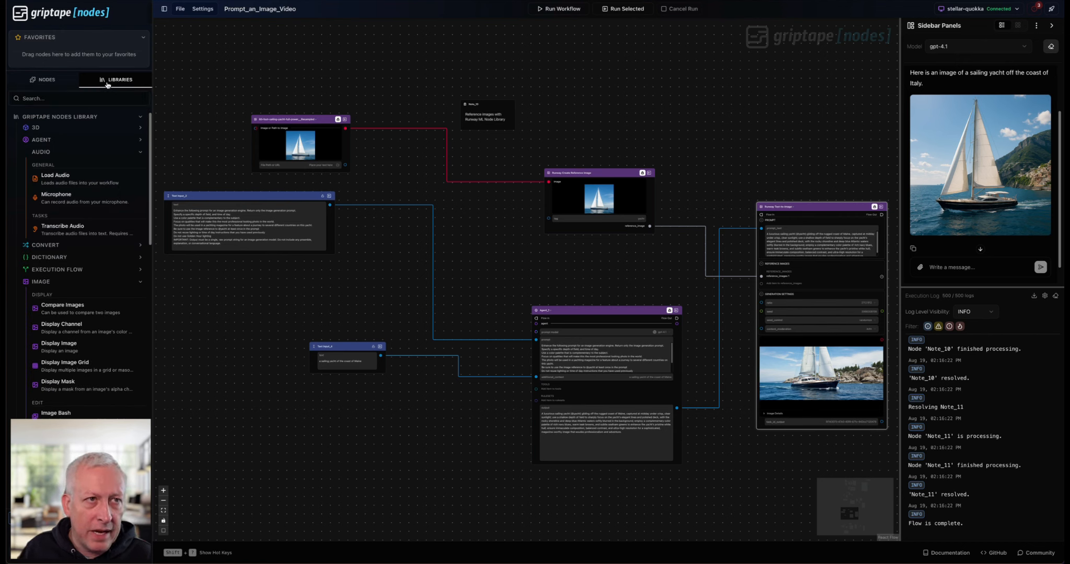
{"action": "left_click", "coordinate": [140, 116]}
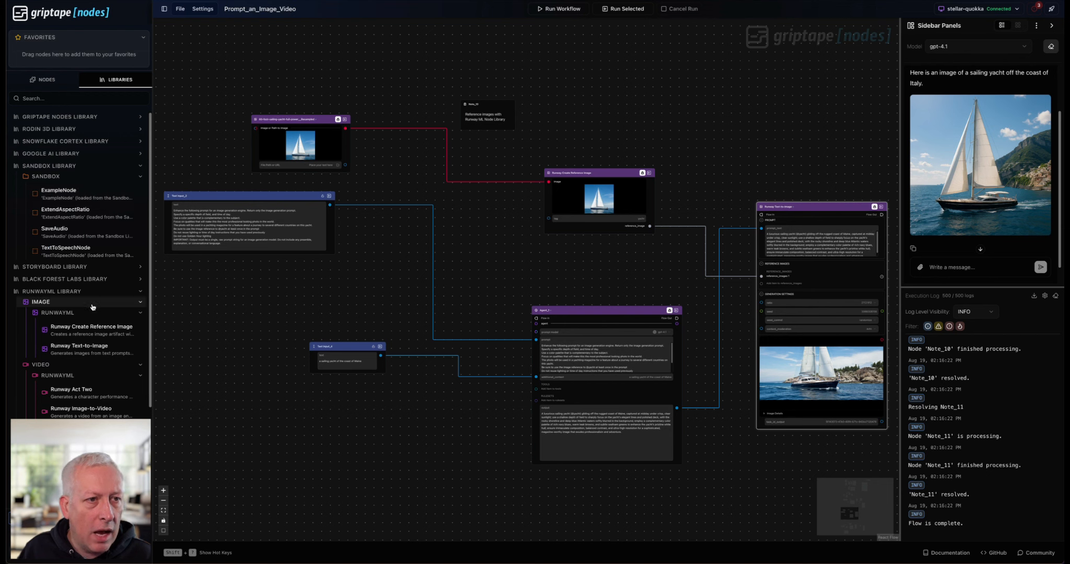
{"action": "scroll", "coordinate": [92, 326], "scroll_direction": "down", "scroll_amount": 1}
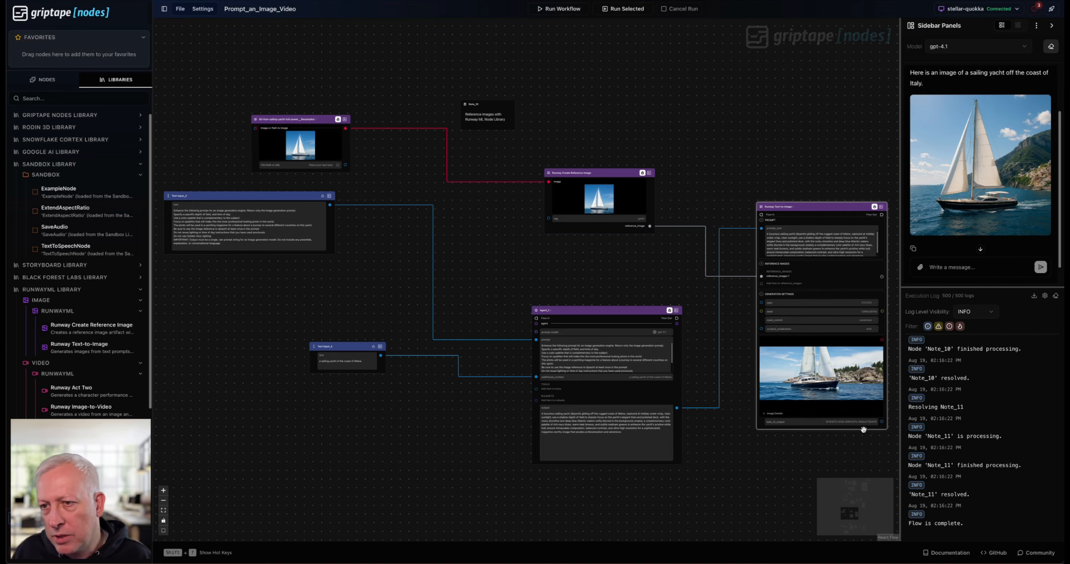
Step: Follow the source yacht picture into the Runway Create Reference Image node and read its image and tag settings
{"action": "scroll", "coordinate": [398, 173], "scroll_direction": "up", "scroll_amount": 10}
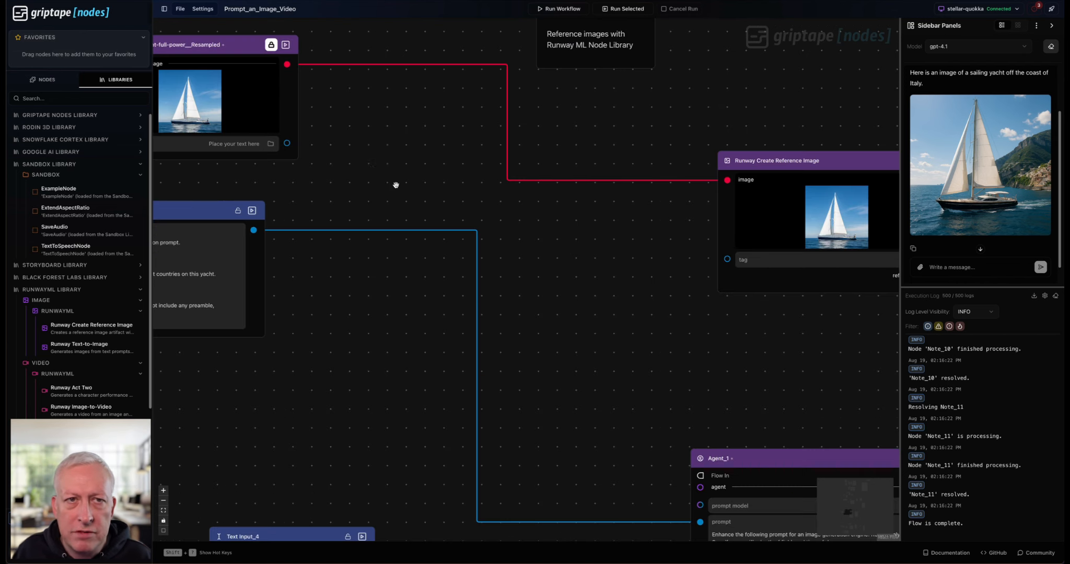
{"action": "left_click_drag", "start_coordinate": [610, 327], "coordinate": [423, 348]}
{"action": "scroll", "coordinate": [804, 386], "scroll_direction": "up", "scroll_amount": 7}
{"action": "scroll", "coordinate": [817, 377], "scroll_direction": "down", "scroll_amount": 4}
{"action": "left_click_drag", "start_coordinate": [701, 364], "coordinate": [533, 322]}
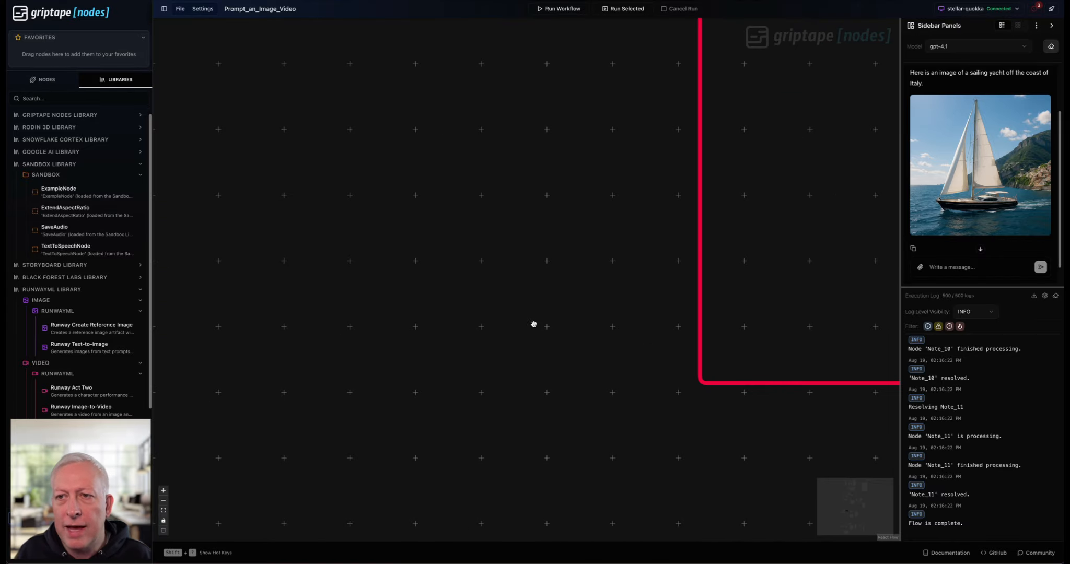
{"action": "scroll", "coordinate": [534, 322], "scroll_direction": "down", "scroll_amount": 3}
{"action": "left_click_drag", "start_coordinate": [746, 294], "coordinate": [138, 247]}
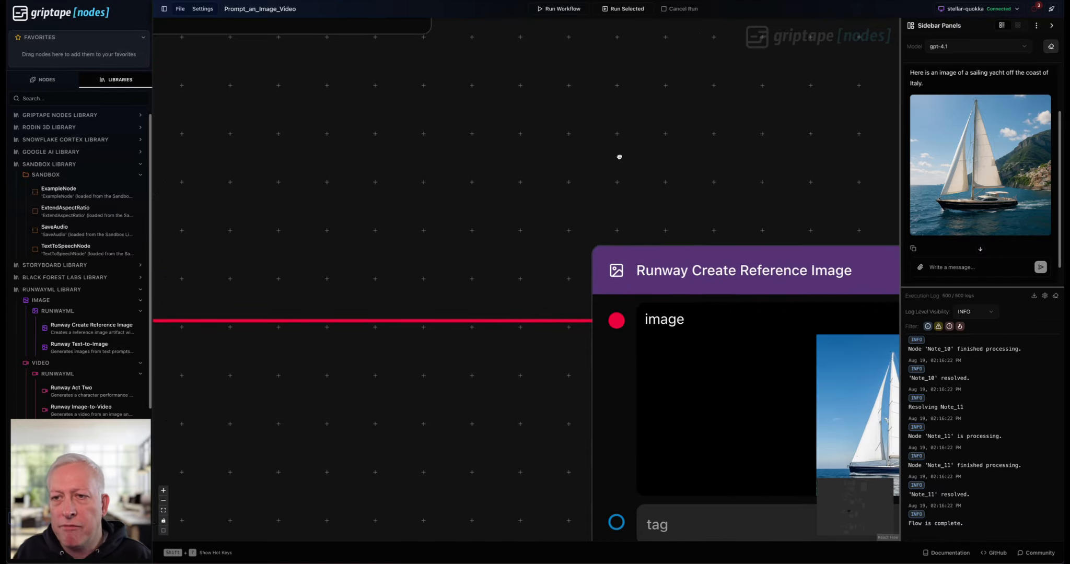
{"action": "left_click_drag", "start_coordinate": [619, 158], "coordinate": [245, 81]}
{"action": "left_click_drag", "start_coordinate": [857, 436], "coordinate": [758, 319]}
{"action": "scroll", "coordinate": [764, 328], "scroll_direction": "up", "scroll_amount": 3}
{"action": "scroll", "coordinate": [766, 329], "scroll_direction": "down", "scroll_amount": 4}
{"action": "scroll", "coordinate": [767, 329], "scroll_direction": "down", "scroll_amount": 3}
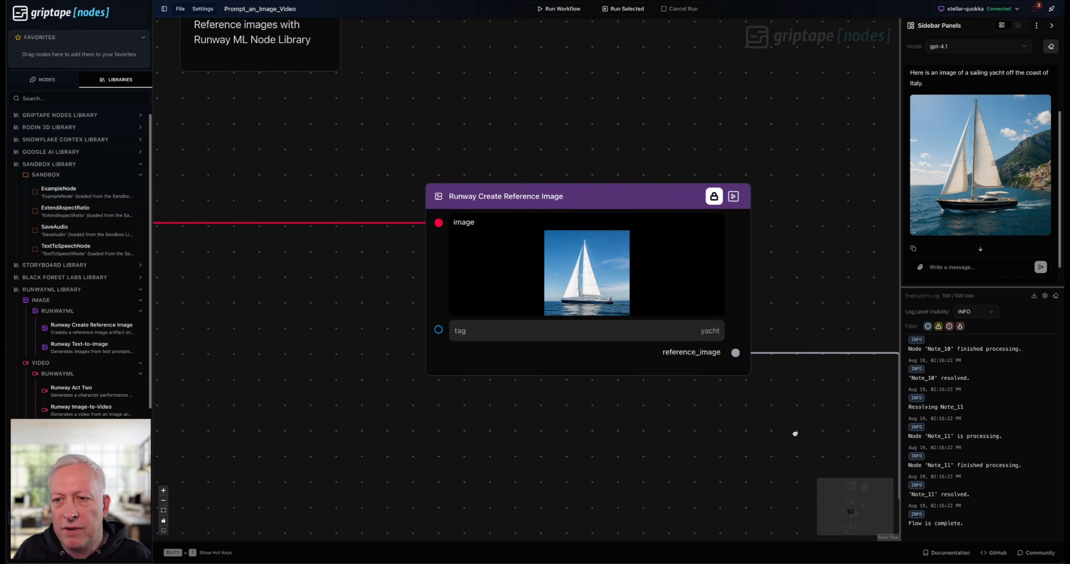
Step: Examine how the reference_image and Agent_1 outputs feed the Runway Text-to-Image node, and read its generation settings
{"action": "left_click_drag", "start_coordinate": [795, 434], "coordinate": [672, 403]}
{"action": "scroll", "coordinate": [674, 406], "scroll_direction": "down", "scroll_amount": 6}
{"action": "left_click_drag", "start_coordinate": [740, 286], "coordinate": [439, 170]}
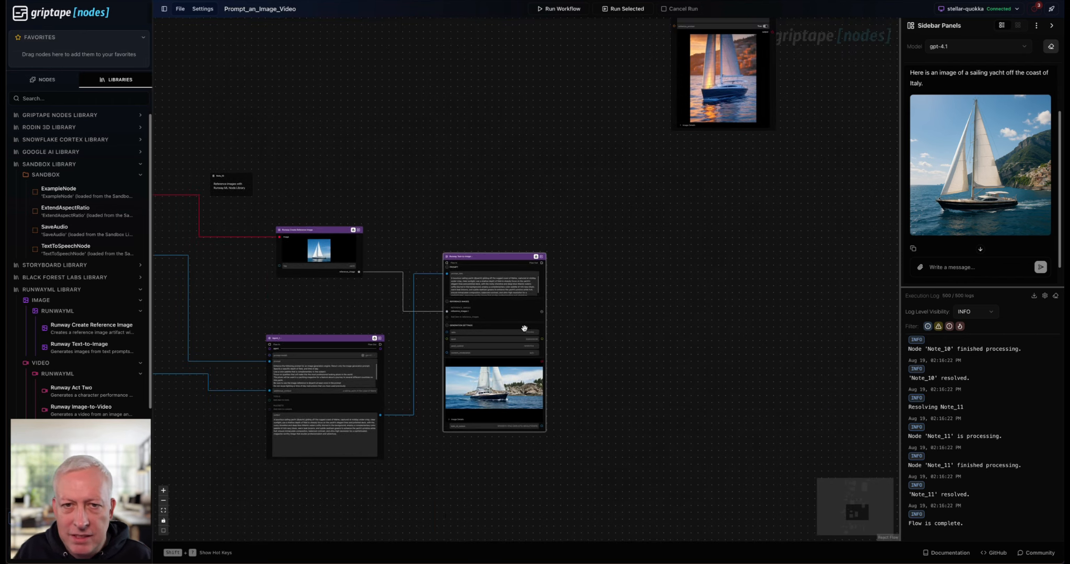
{"action": "scroll", "coordinate": [524, 330], "scroll_direction": "up", "scroll_amount": 6}
{"action": "left_click_drag", "start_coordinate": [703, 404], "coordinate": [802, 357]}
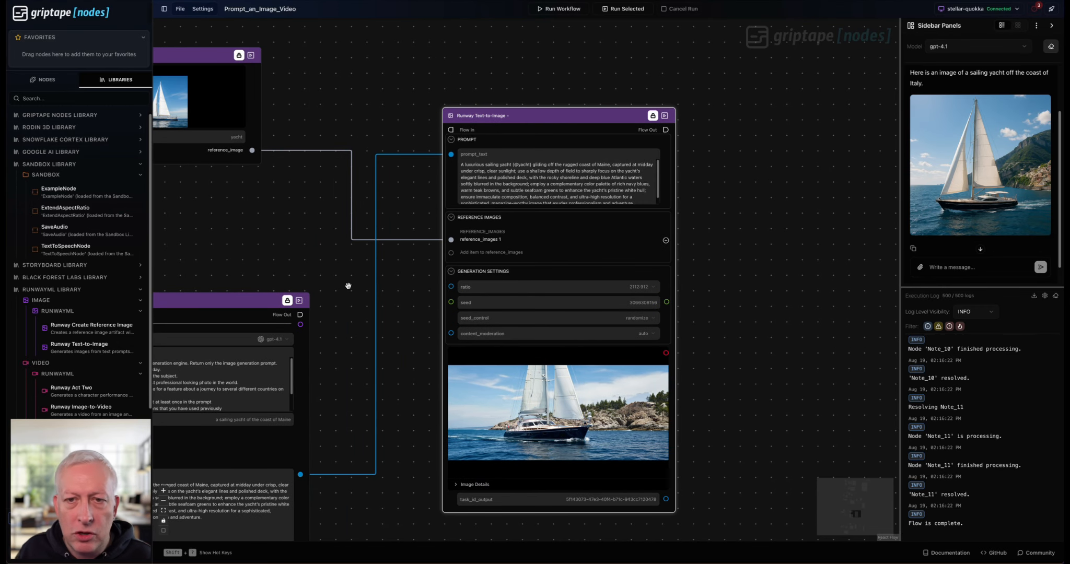
{"action": "left_click_drag", "start_coordinate": [308, 231], "coordinate": [377, 234]}
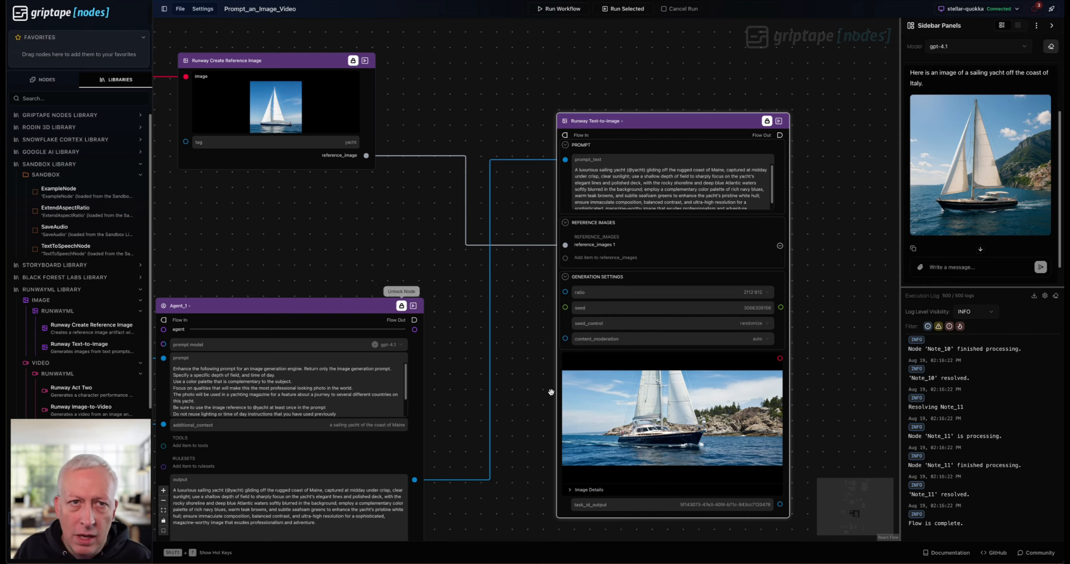
Step: Compare the Runway Text-to-Image result with the yacht reference picture up close, and review how their nodes connect
{"action": "scroll", "coordinate": [516, 504], "scroll_direction": "down", "scroll_amount": 2}
{"action": "scroll", "coordinate": [649, 380], "scroll_direction": "up", "scroll_amount": 10}
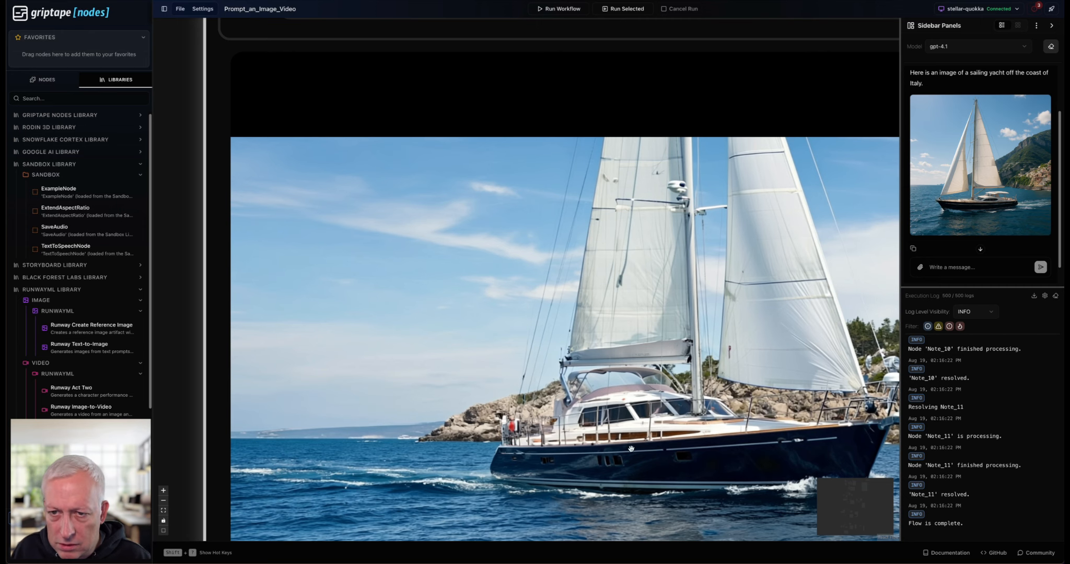
{"action": "scroll", "coordinate": [630, 449], "scroll_direction": "down", "scroll_amount": 10}
{"action": "scroll", "coordinate": [488, 295], "scroll_direction": "up", "scroll_amount": 10}
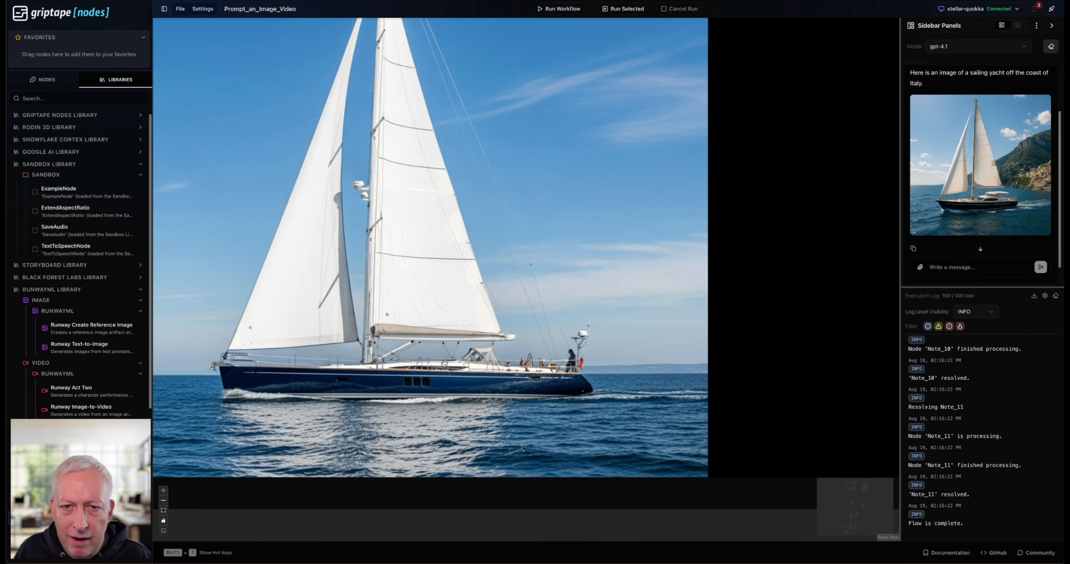
{"action": "scroll", "coordinate": [488, 337], "scroll_direction": "down", "scroll_amount": 1}
{"action": "scroll", "coordinate": [489, 337], "scroll_direction": "down", "scroll_amount": 10}
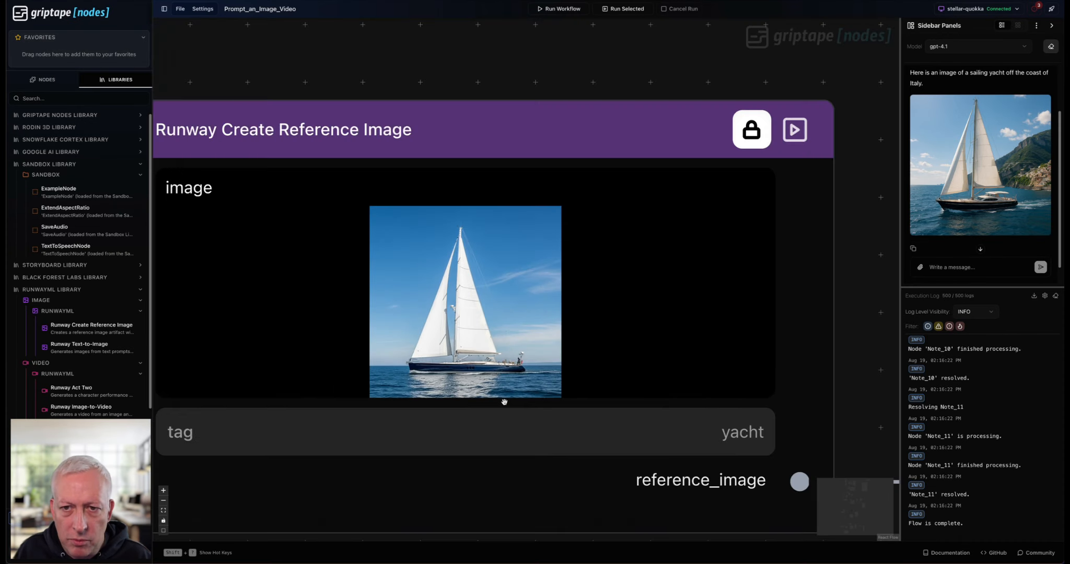
{"action": "left_click_drag", "start_coordinate": [557, 462], "coordinate": [564, 206]}
{"action": "scroll", "coordinate": [571, 364], "scroll_direction": "down", "scroll_amount": 3}
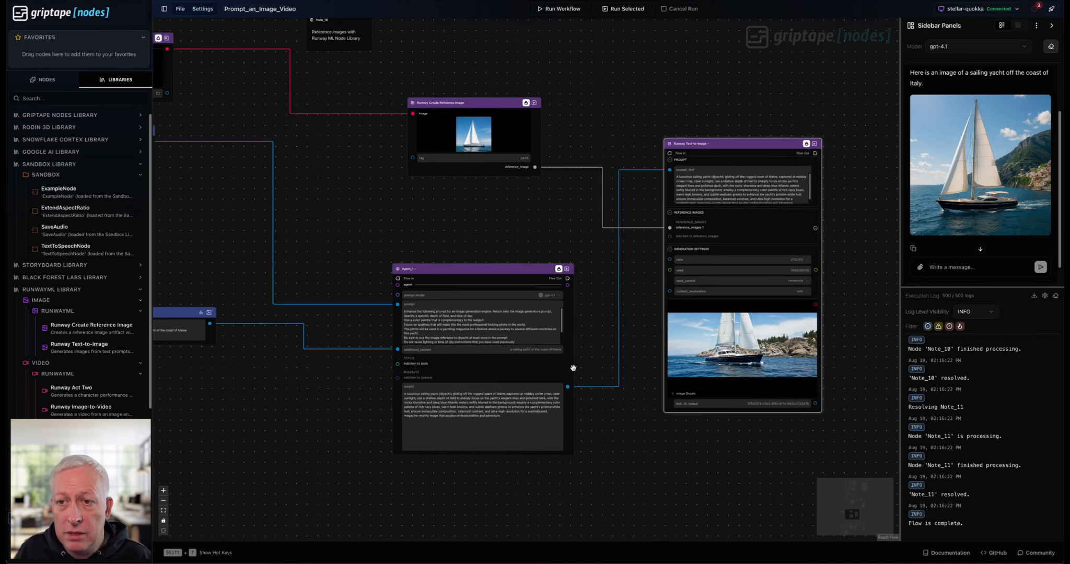
{"action": "left_click_drag", "start_coordinate": [440, 484], "coordinate": [515, 496]}
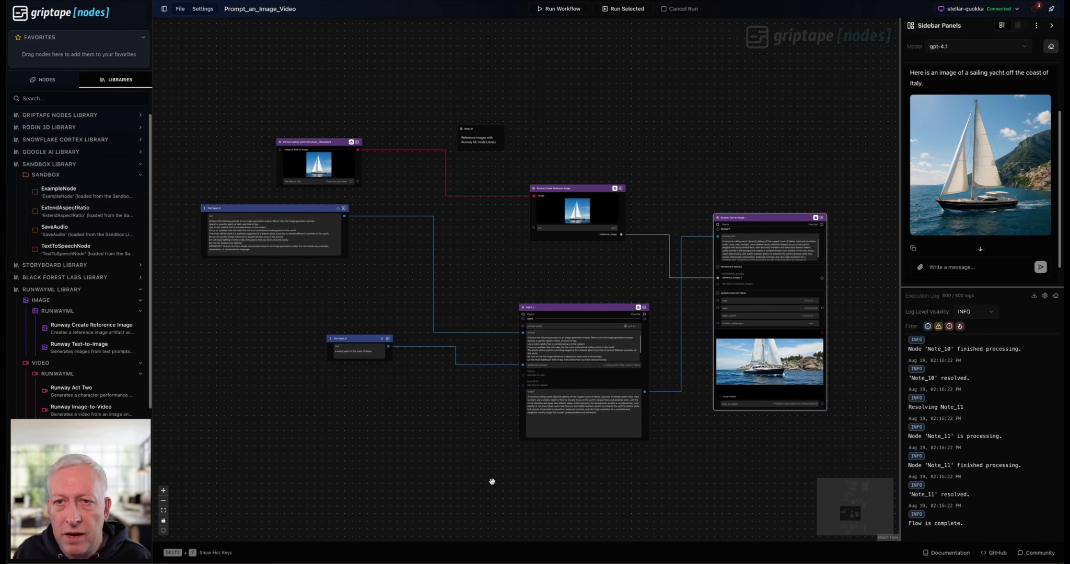
Step: Look over the workflow section that combines image generation with a ForEach loop for multiple images
{"action": "scroll", "coordinate": [498, 481], "scroll_direction": "down", "scroll_amount": 3}
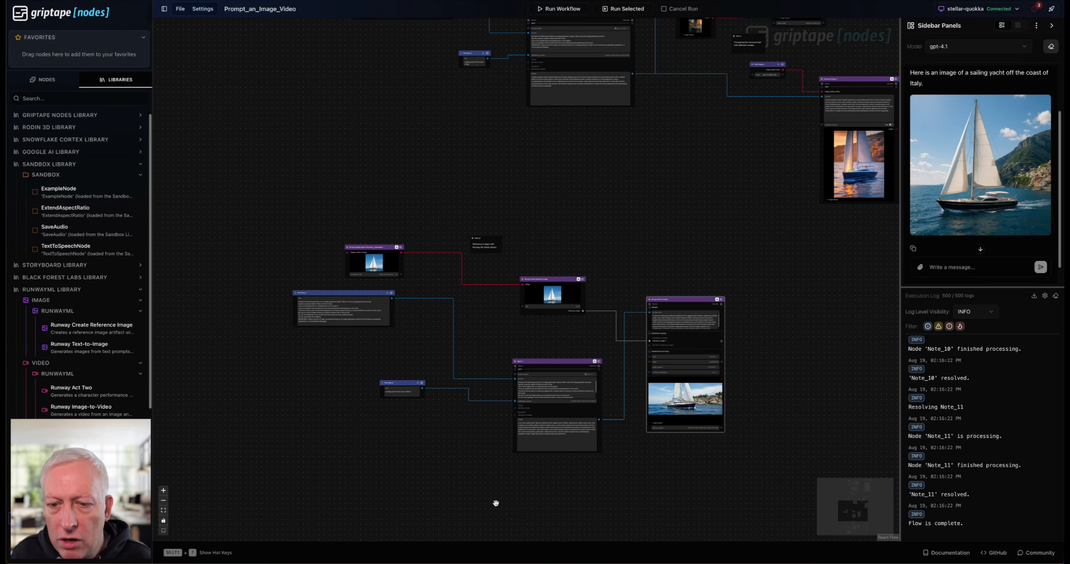
{"action": "mouse_move", "coordinate": [496, 499]}
{"action": "left_mouse_down"}
{"action": "mouse_move", "coordinate": [511, 392]}
{"action": "mouse_move", "coordinate": [555, 370]}
{"action": "mouse_move", "coordinate": [482, 268]}
{"action": "left_mouse_up"}
{"action": "left_click_drag", "start_coordinate": [555, 389], "coordinate": [547, 343]}
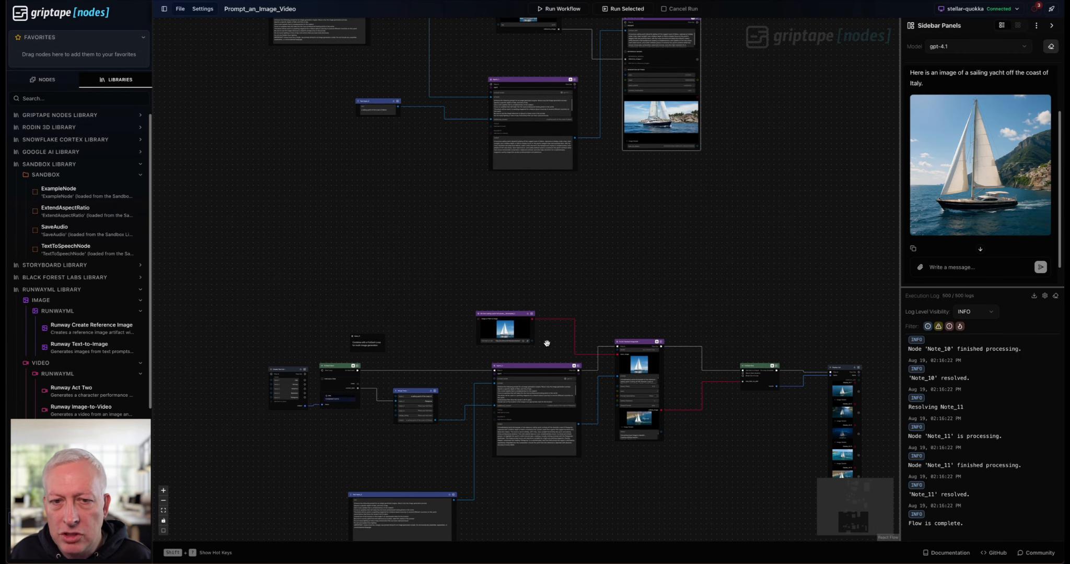
{"action": "left_click_drag", "start_coordinate": [658, 507], "coordinate": [671, 420]}
{"action": "scroll", "coordinate": [611, 389], "scroll_direction": "up", "scroll_amount": 3}
{"action": "scroll", "coordinate": [671, 420], "scroll_direction": "up", "scroll_amount": 3}
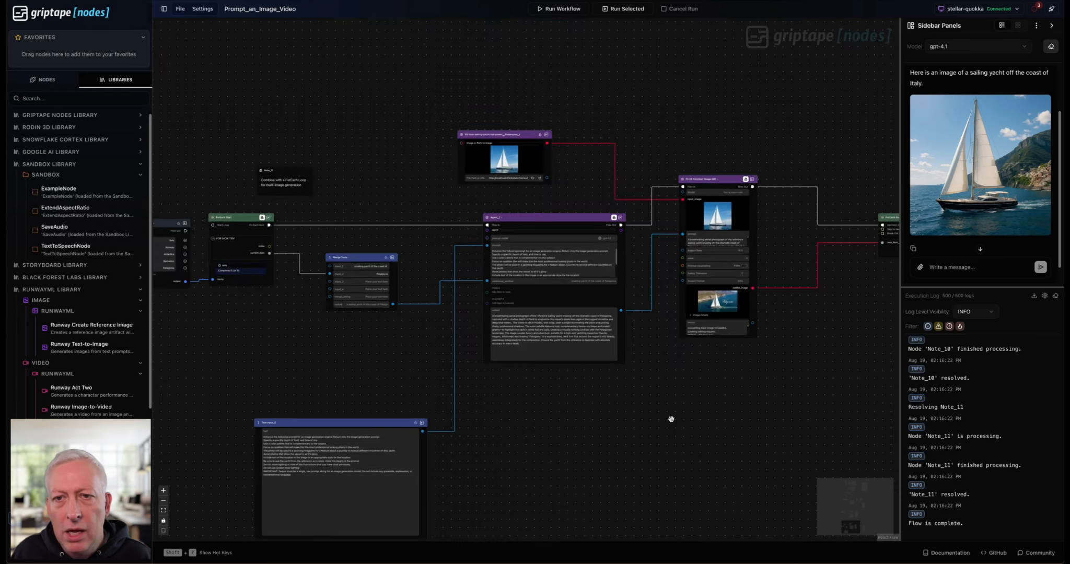
{"action": "scroll", "coordinate": [613, 422], "scroll_direction": "down", "scroll_amount": 4}
{"action": "left_click_drag", "start_coordinate": [590, 445], "coordinate": [561, 421]}
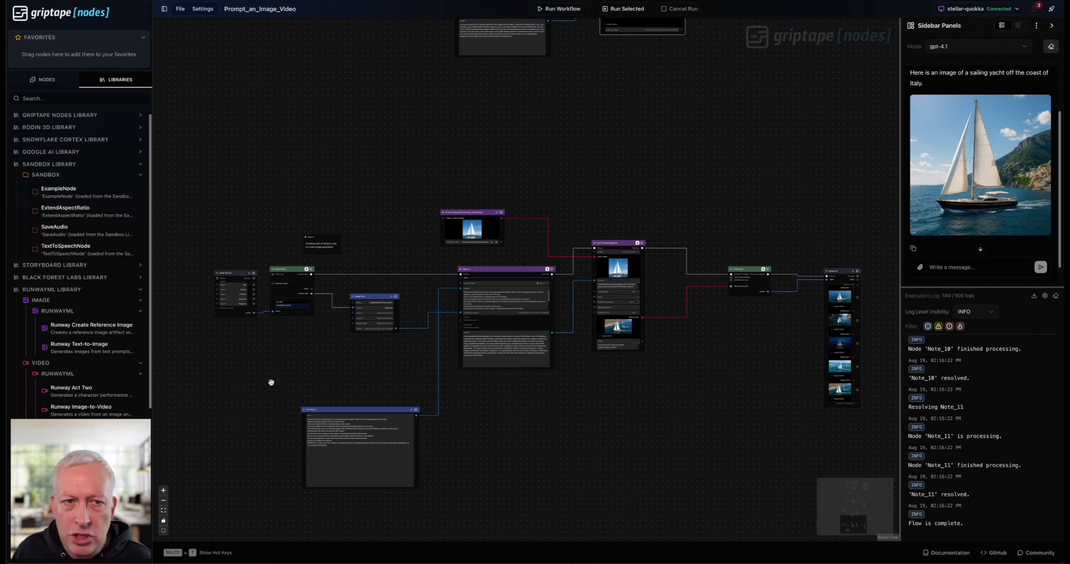
Step: Read the location items in the Create Text List node and check how its output feeds ForEach Start
{"action": "left_click_drag", "start_coordinate": [270, 382], "coordinate": [370, 367]}
{"action": "scroll", "coordinate": [369, 369], "scroll_direction": "up", "scroll_amount": 5}
{"action": "scroll", "coordinate": [369, 371], "scroll_direction": "up", "scroll_amount": 3}
{"action": "left_click_drag", "start_coordinate": [361, 298], "coordinate": [404, 444]}
{"action": "left_click_drag", "start_coordinate": [382, 322], "coordinate": [384, 479]}
{"action": "left_click_drag", "start_coordinate": [441, 448], "coordinate": [429, 466]}
{"action": "left_click_drag", "start_coordinate": [447, 485], "coordinate": [451, 489]}
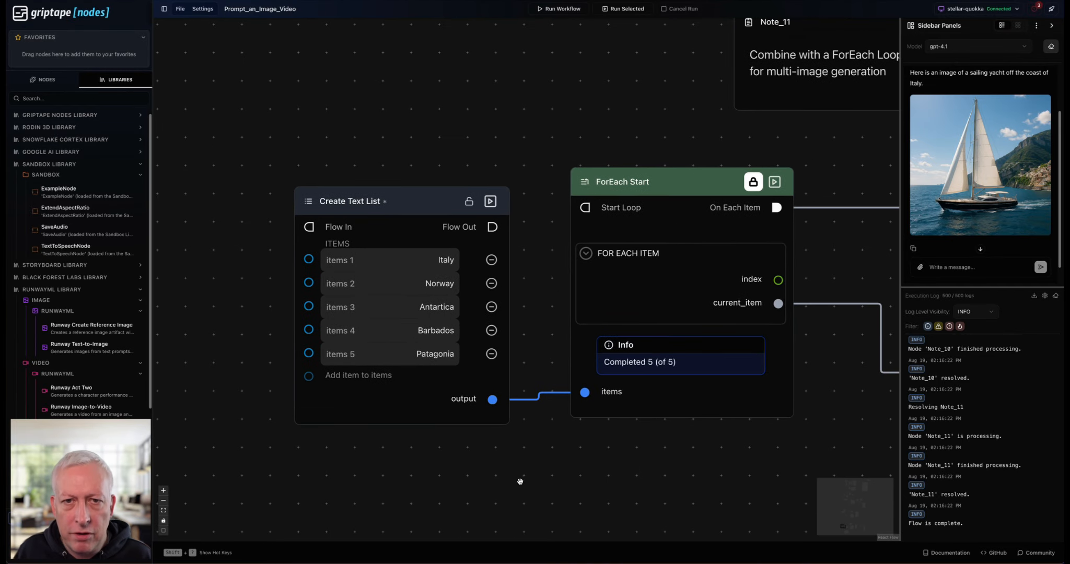
{"action": "left_click_drag", "start_coordinate": [520, 482], "coordinate": [533, 488]}
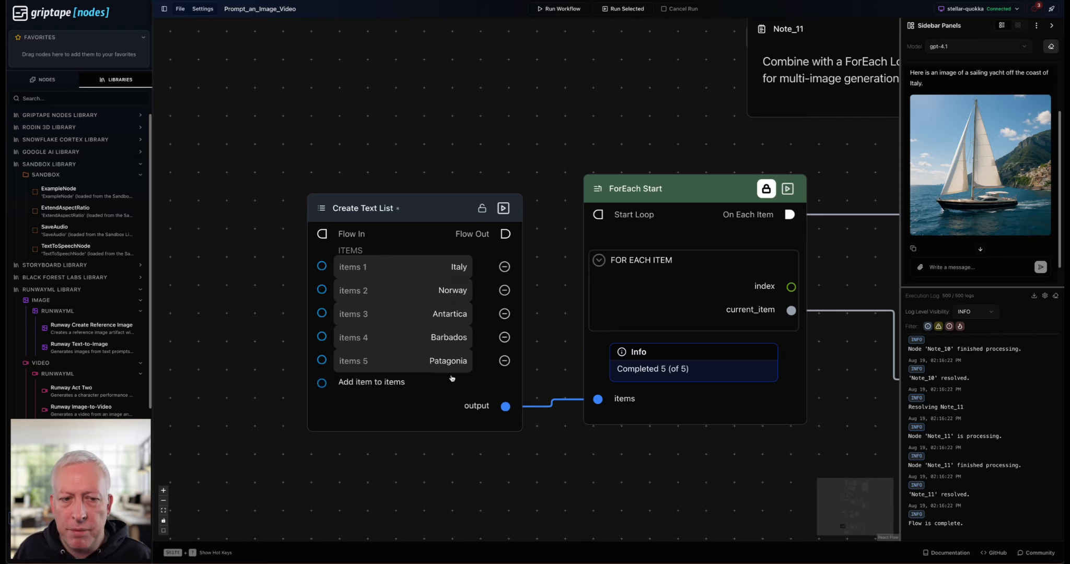
Step: Follow the ForEach Start node's current_item output into the second input of the Merge Texts node
{"action": "left_click_drag", "start_coordinate": [673, 477], "coordinate": [557, 452]}
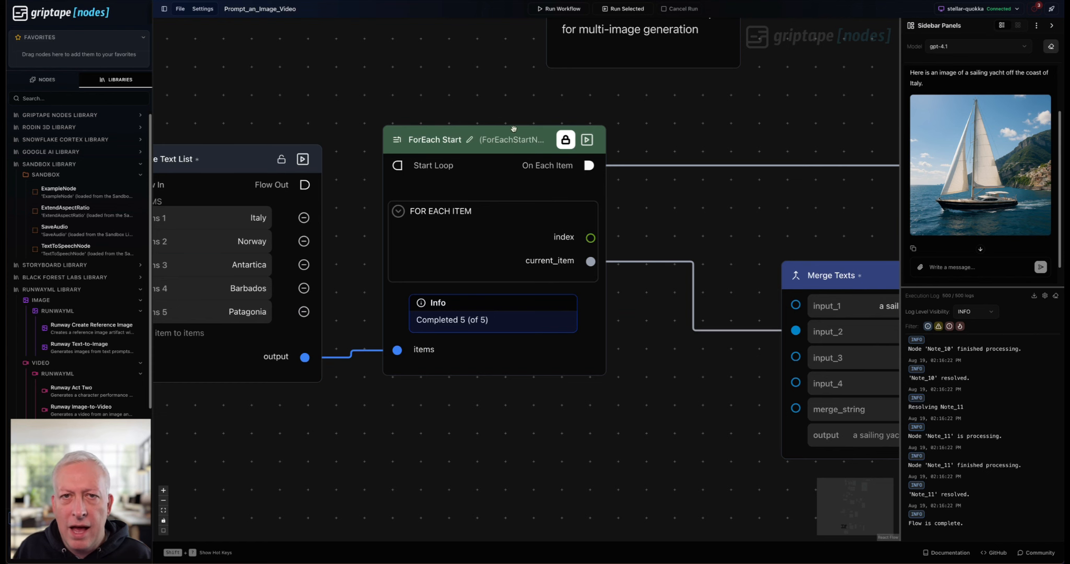
{"action": "scroll", "coordinate": [566, 408], "scroll_direction": "down", "scroll_amount": 3}
{"action": "scroll", "coordinate": [615, 471], "scroll_direction": "down", "scroll_amount": 5}
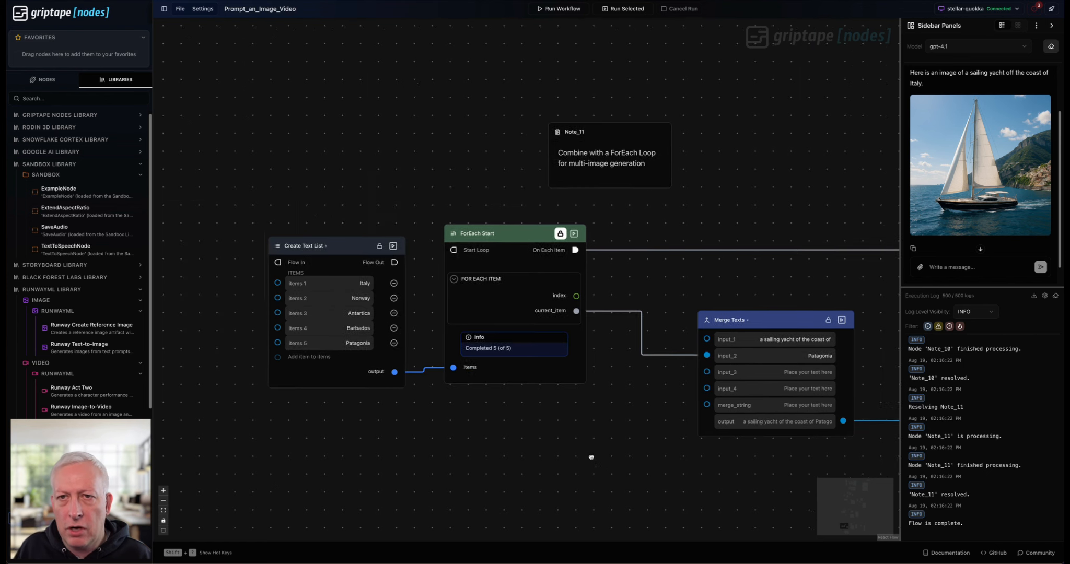
{"action": "left_click_drag", "start_coordinate": [739, 496], "coordinate": [524, 410]}
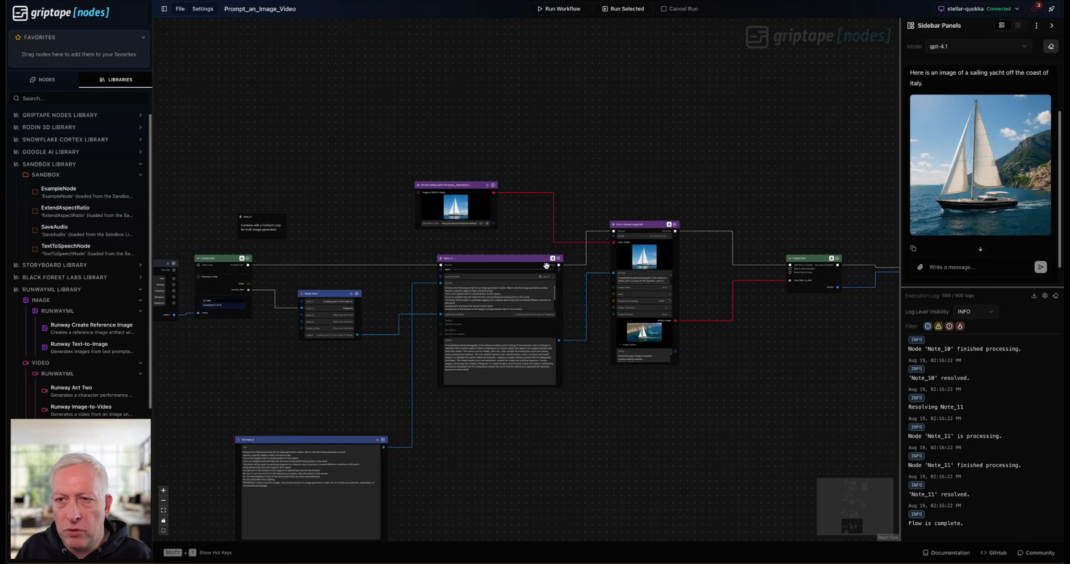
Step: Move Agent_2 lower on the canvas and the image editing node it feeds lower and farther right
{"action": "left_click_drag", "start_coordinate": [499, 282], "coordinate": [516, 376]}
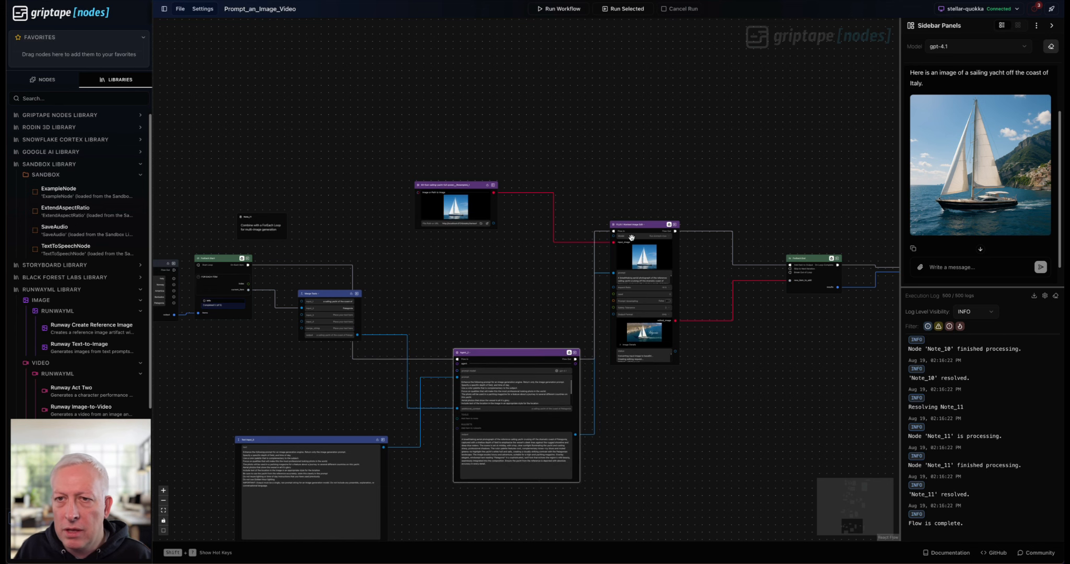
{"action": "left_click_drag", "start_coordinate": [630, 225], "coordinate": [699, 295]}
{"action": "left_click_drag", "start_coordinate": [515, 352], "coordinate": [489, 323]}
{"action": "left_click_drag", "start_coordinate": [308, 381], "coordinate": [397, 376]}
{"action": "scroll", "coordinate": [397, 376], "scroll_direction": "up", "scroll_amount": 5}
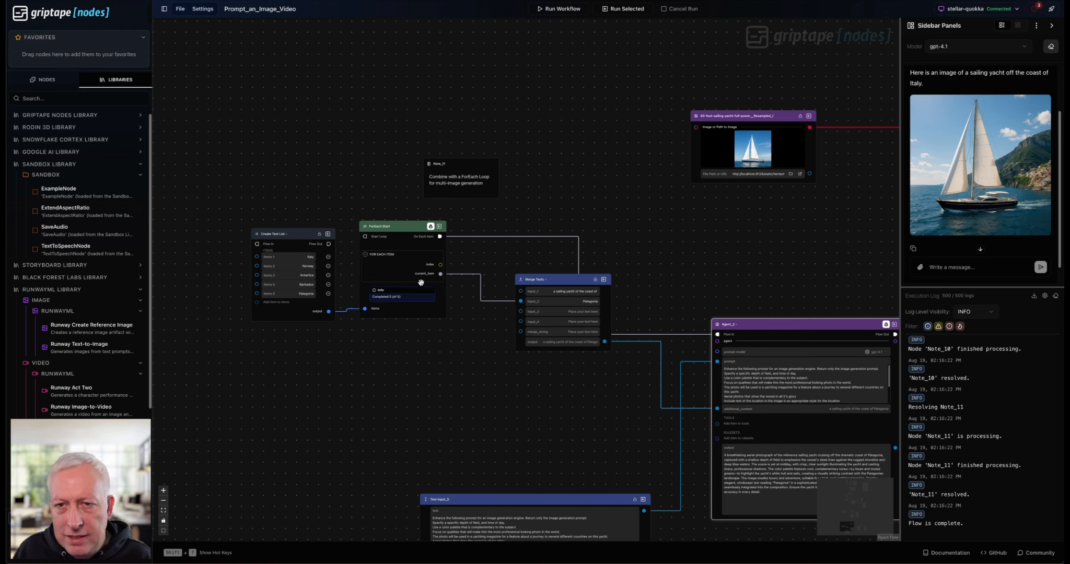
Step: Move the Merge Texts node below ForEach Start and select its first input's text field for inspection
{"action": "left_click_drag", "start_coordinate": [562, 280], "coordinate": [533, 354]}
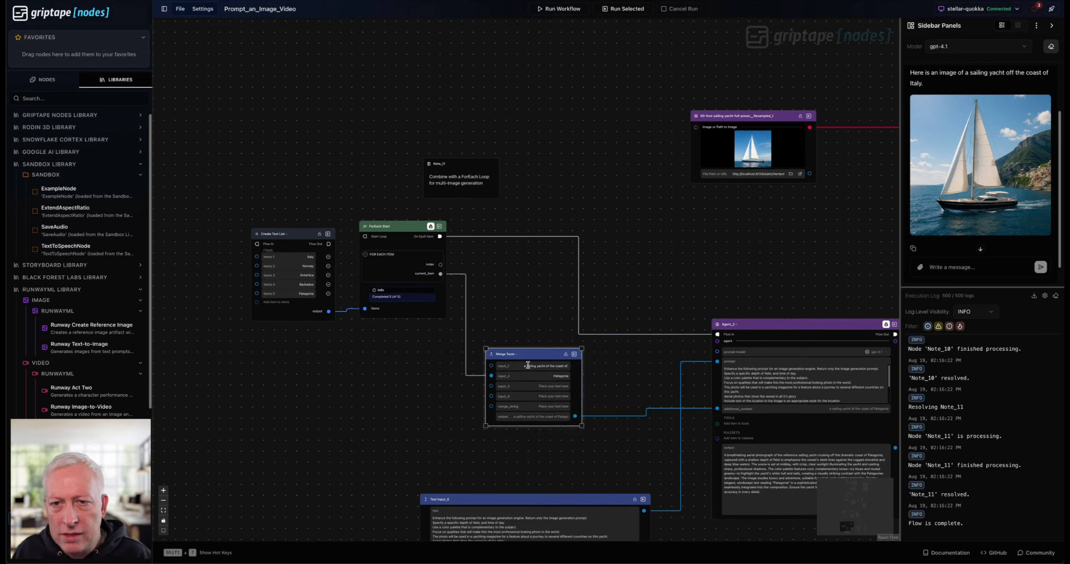
{"action": "left_click", "coordinate": [549, 364]}
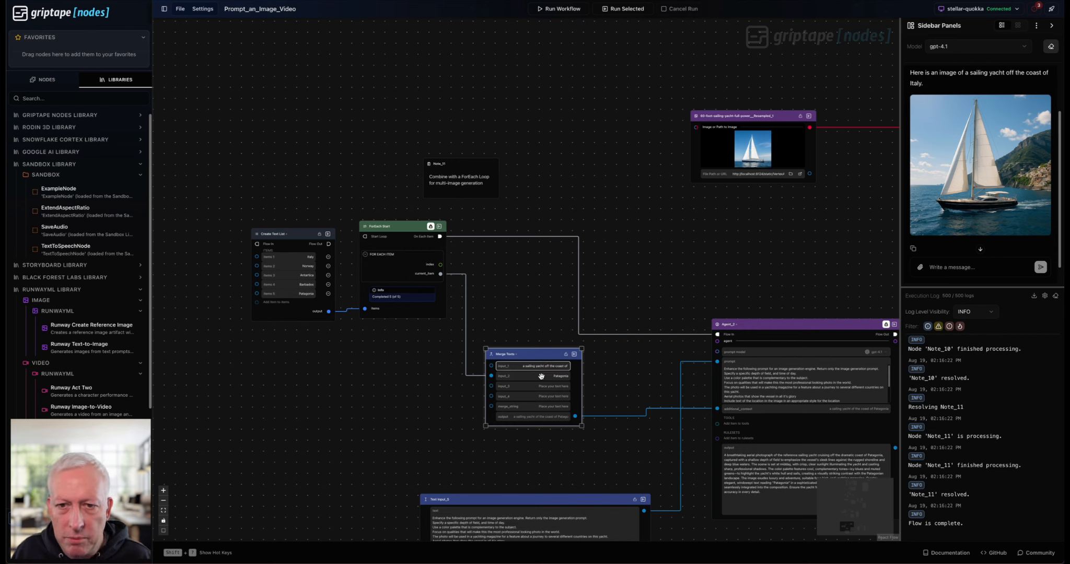
Step: Read the prompt instructions in Text Input_5, highlighting the yachting magazine, aerial photos and reference yacht accuracy lines
{"action": "scroll", "coordinate": [600, 415], "scroll_direction": "down", "scroll_amount": 5}
{"action": "scroll", "coordinate": [600, 415], "scroll_direction": "right", "scroll_amount": 4}
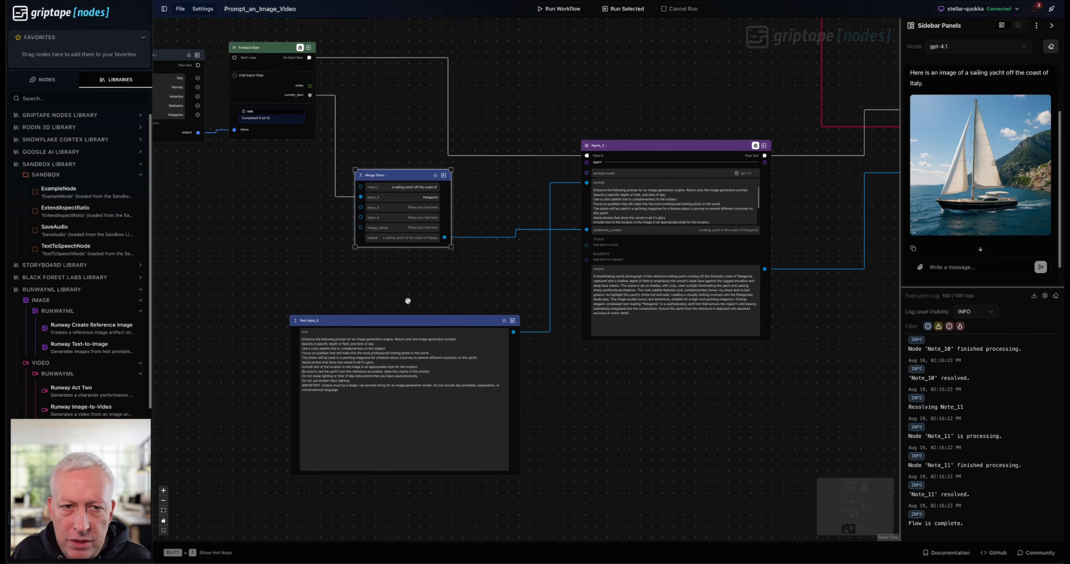
{"action": "scroll", "coordinate": [263, 401], "scroll_direction": "up", "scroll_amount": 5}
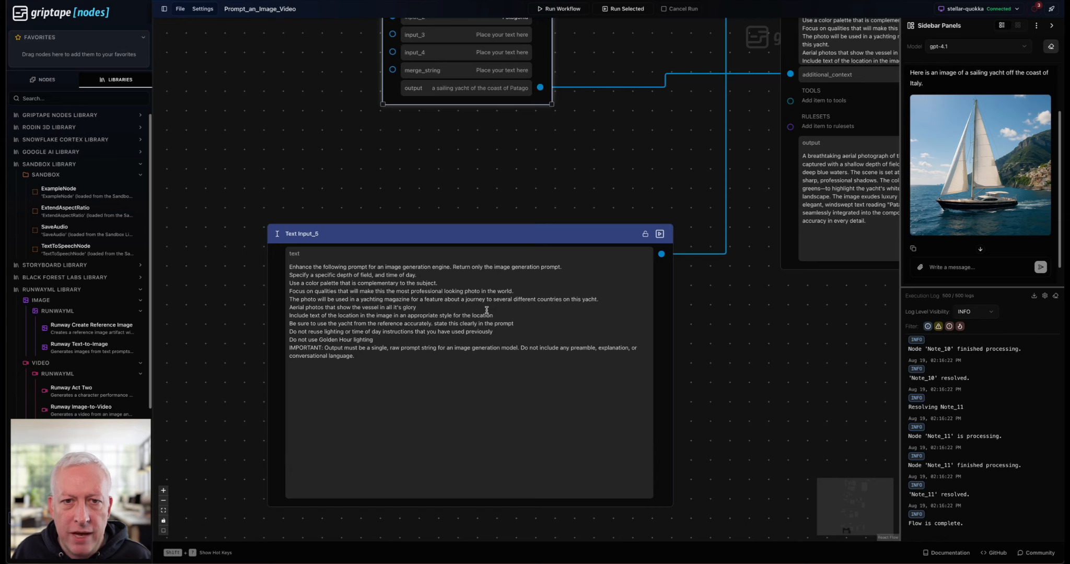
{"action": "triple_click", "coordinate": [402, 299]}
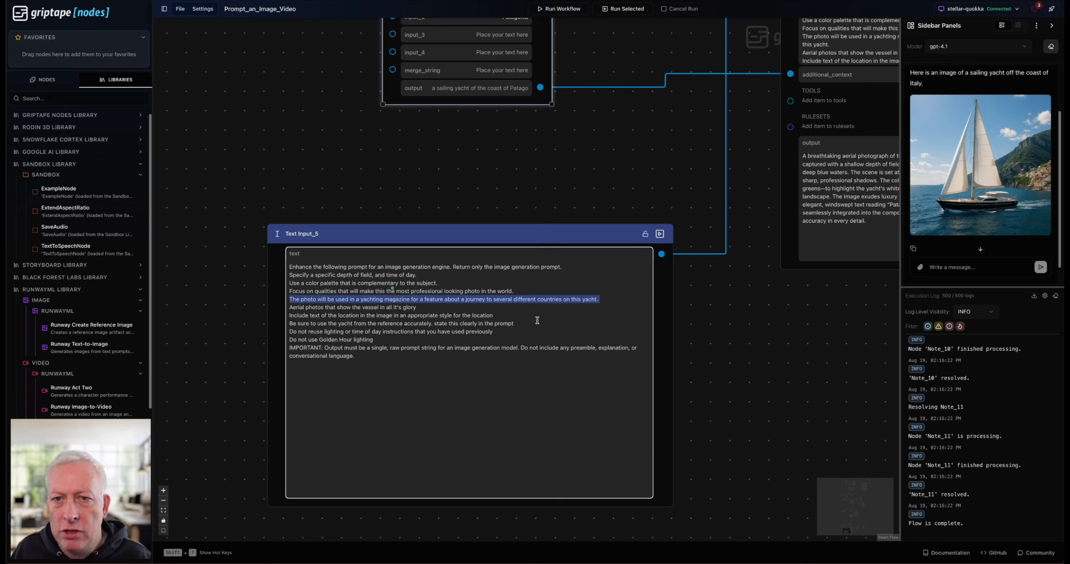
{"action": "triple_click", "coordinate": [337, 306]}
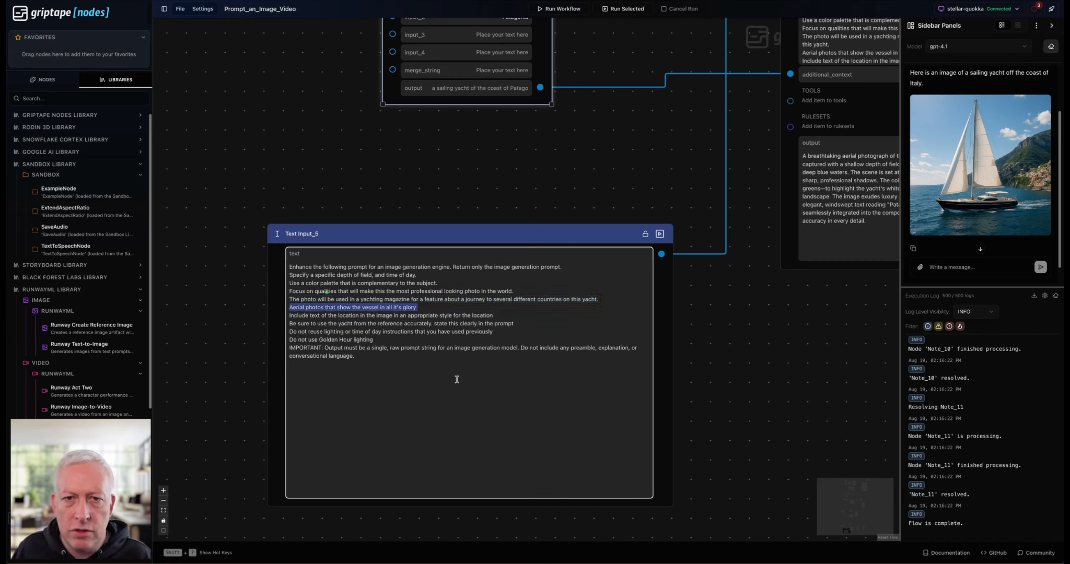
{"action": "triple_click", "coordinate": [324, 323]}
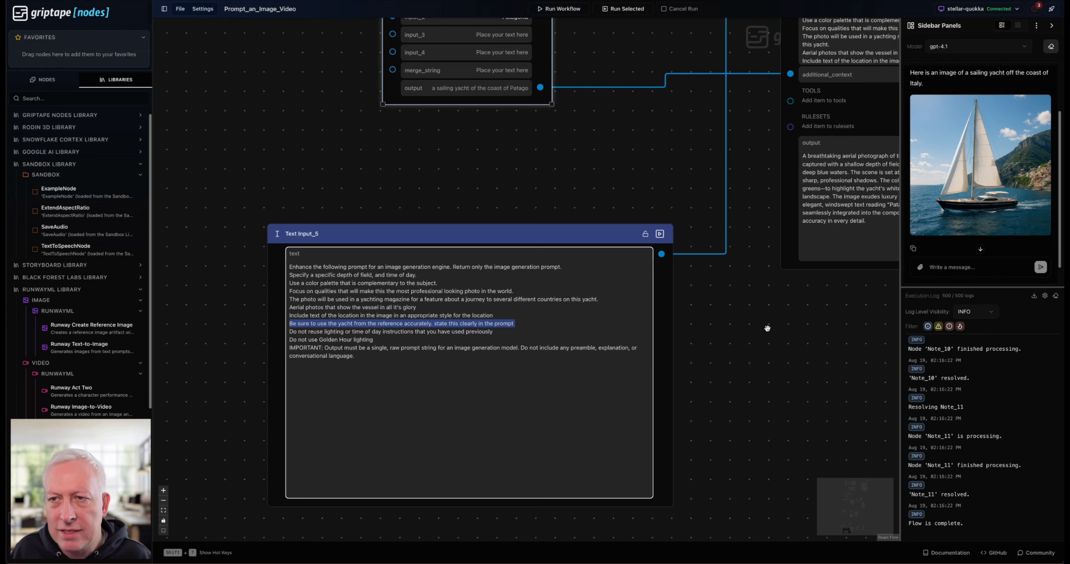
Step: Follow the Merge Texts and Text Input_5 connections into Agent_2 and read its enhanced prompt output
{"action": "left_click_drag", "start_coordinate": [822, 327], "coordinate": [508, 412]}
{"action": "scroll", "coordinate": [525, 430], "scroll_direction": "down", "scroll_amount": 5}
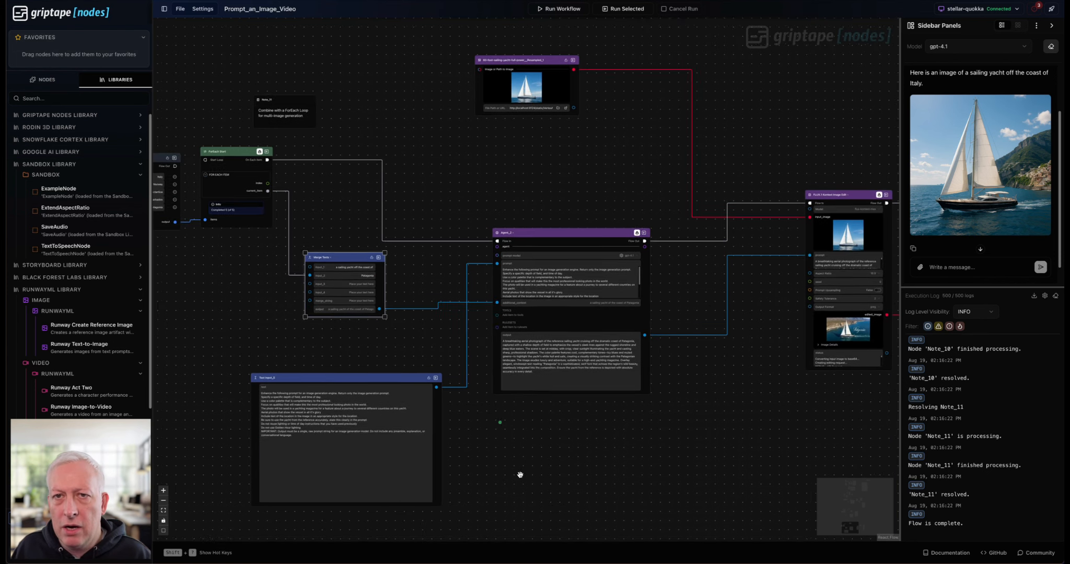
{"action": "left_click_drag", "start_coordinate": [579, 449], "coordinate": [524, 475]}
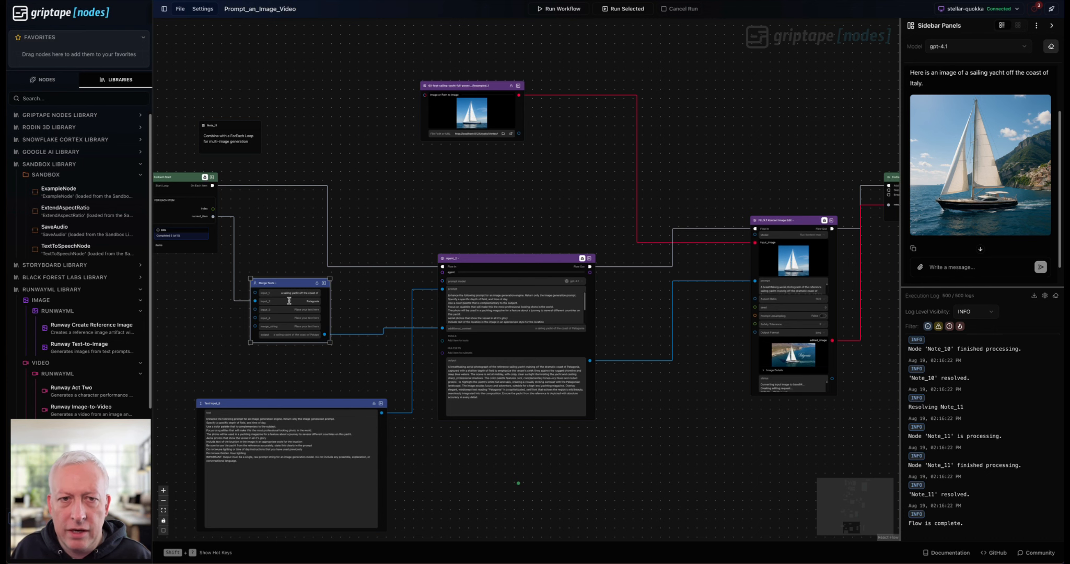
{"action": "left_click_drag", "start_coordinate": [287, 251], "coordinate": [455, 281]}
{"action": "left_click_drag", "start_coordinate": [747, 506], "coordinate": [625, 411]}
{"action": "scroll", "coordinate": [625, 411], "scroll_direction": "up", "scroll_amount": 3}
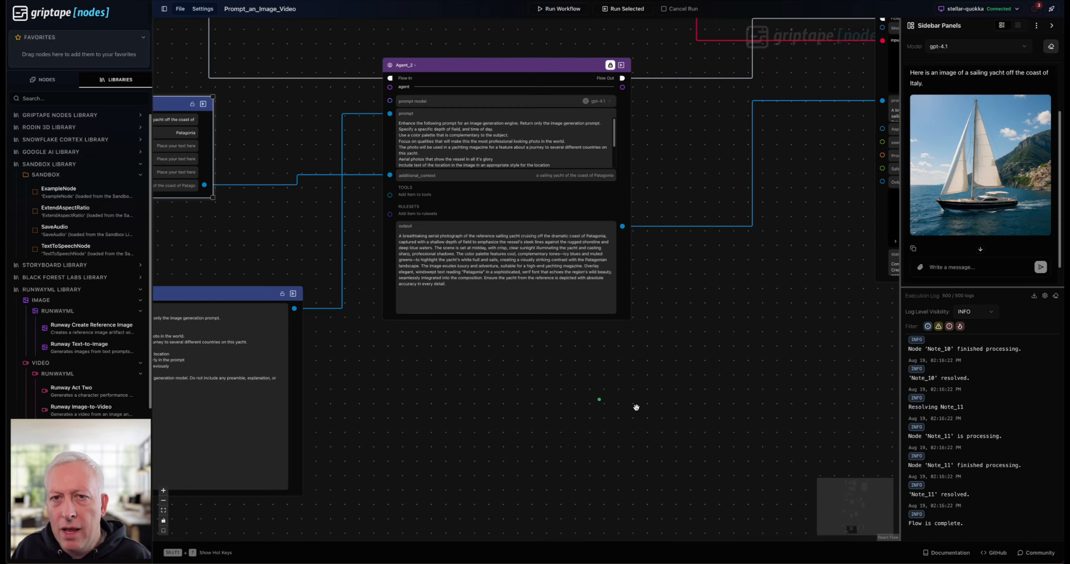
{"action": "left_click_drag", "start_coordinate": [498, 365], "coordinate": [506, 391]}
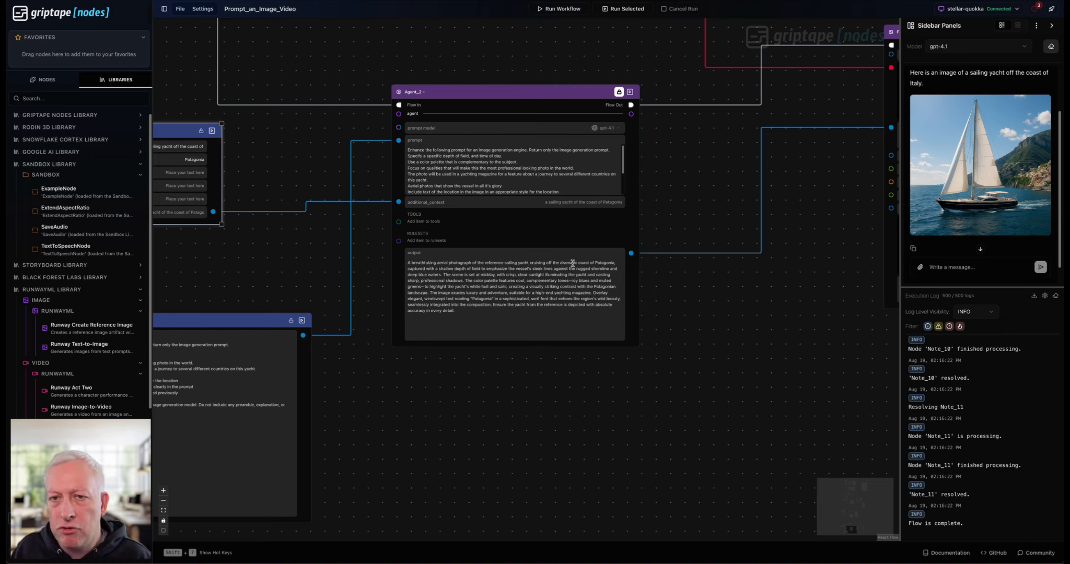
Step: Follow Agent_2's output to the FLUX.1 Kontext Image Edit node and inspect its input image, prompt and settings
{"action": "scroll", "coordinate": [673, 359], "scroll_direction": "down", "scroll_amount": 5}
{"action": "left_click_drag", "start_coordinate": [714, 389], "coordinate": [551, 370]}
{"action": "scroll", "coordinate": [551, 368], "scroll_direction": "up", "scroll_amount": 3}
{"action": "scroll", "coordinate": [759, 308], "scroll_direction": "up", "scroll_amount": 5}
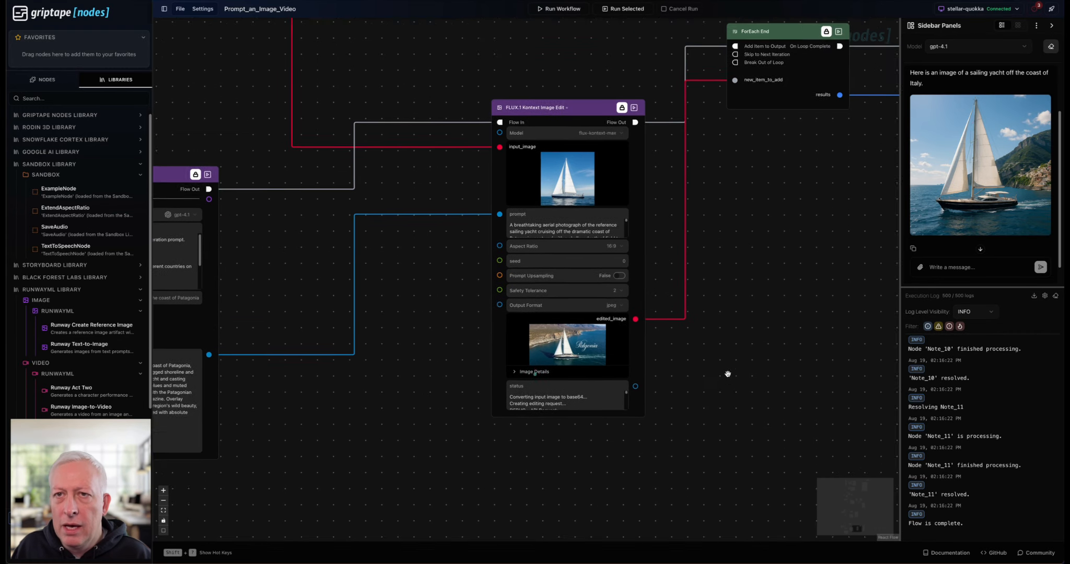
{"action": "left_click_drag", "start_coordinate": [731, 370], "coordinate": [732, 399]}
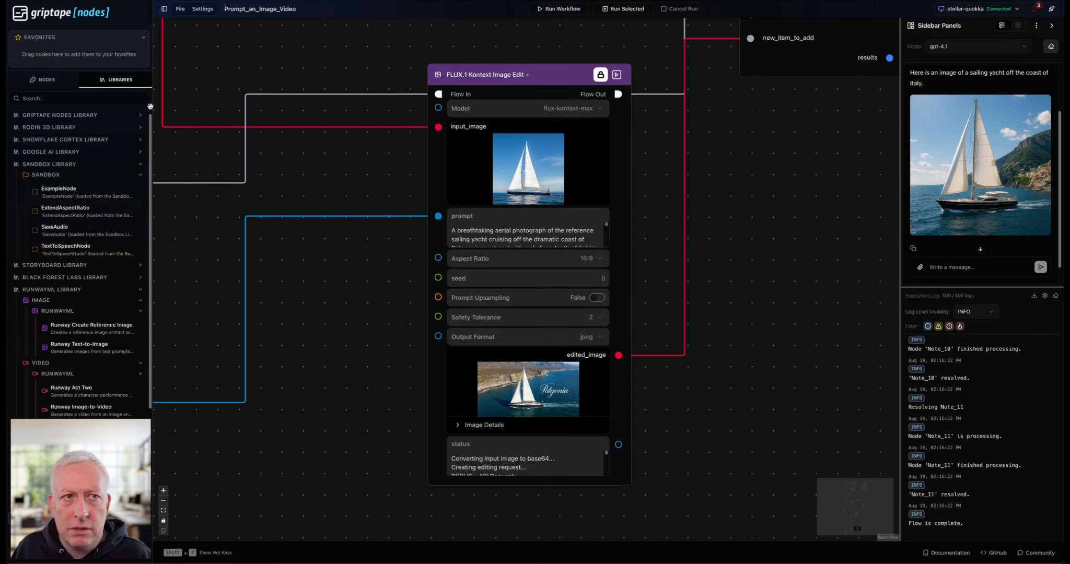
Step: Search the node libraries for "flux", expand the Black Forest Labs Library and read the FLUX.1 Kontext Image Edit description
{"action": "left_click", "coordinate": [72, 97]}
{"action": "type", "text": "lux"}
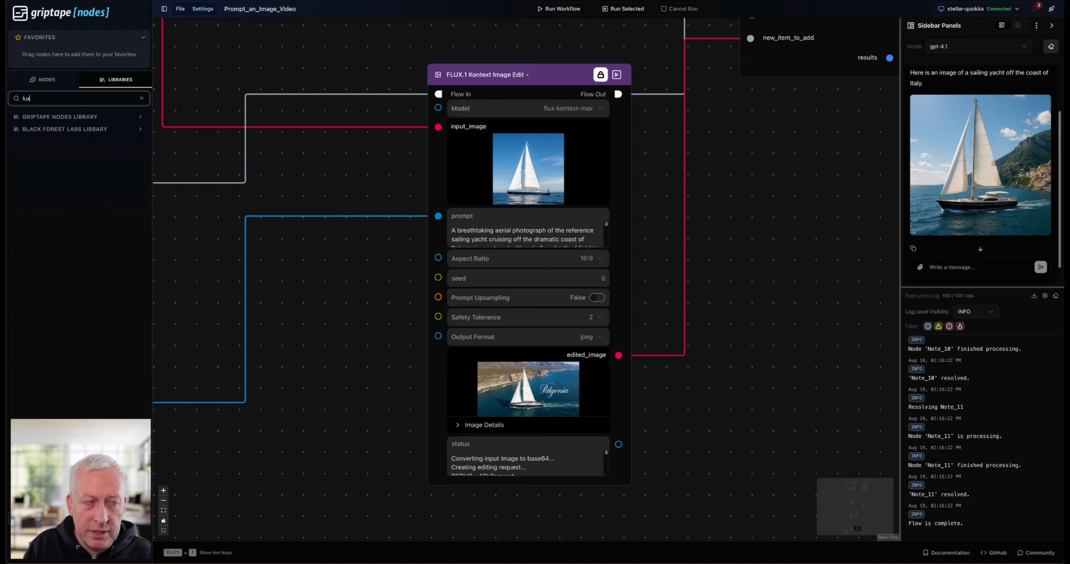
{"action": "key", "text": "BackSpace"}
{"action": "type", "text": "flux"}
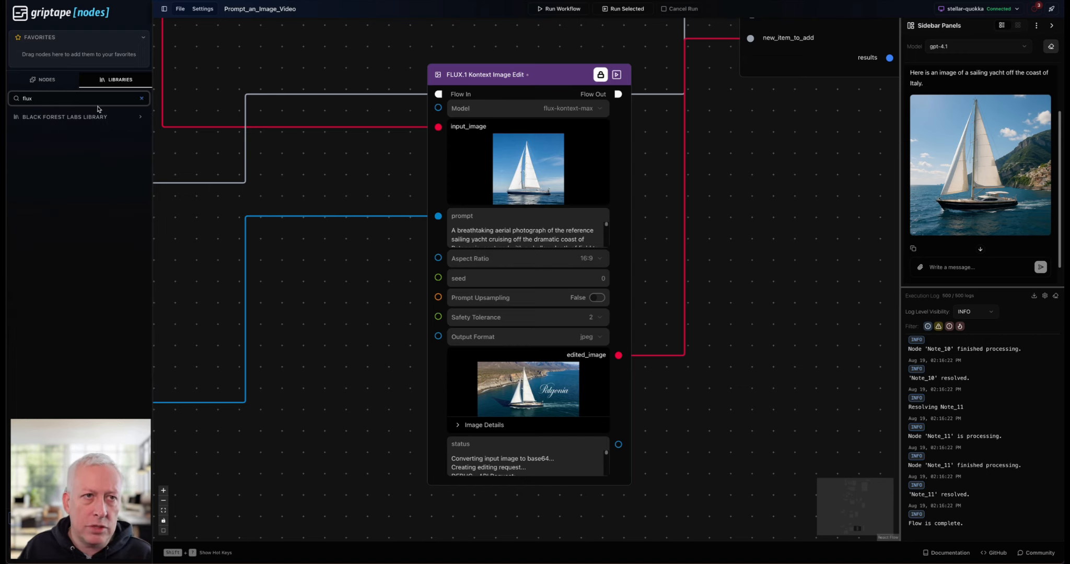
{"action": "left_click", "coordinate": [140, 118]}
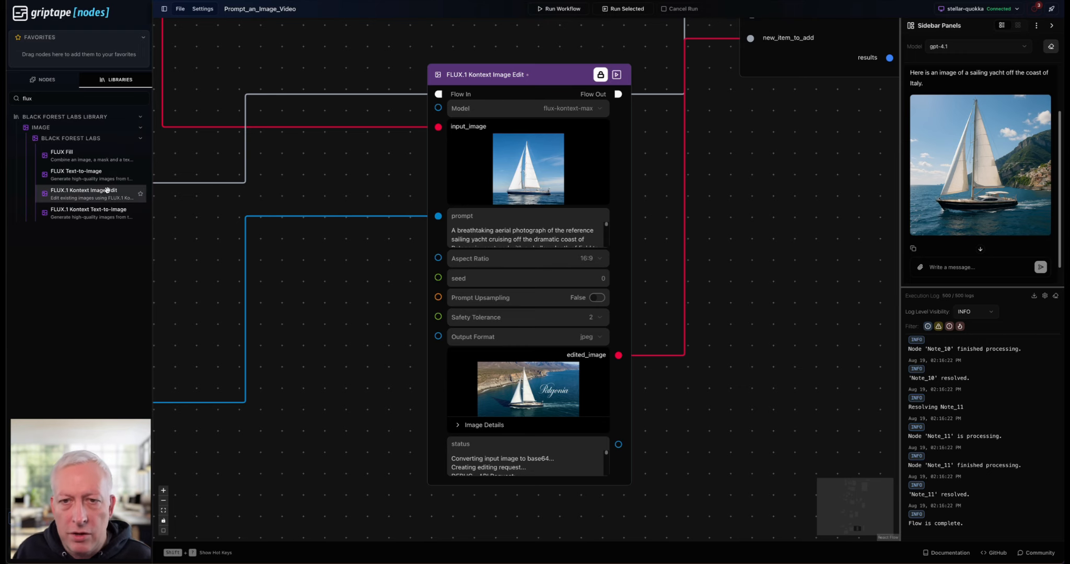
{"action": "mouse_move", "coordinate": [107, 190]}
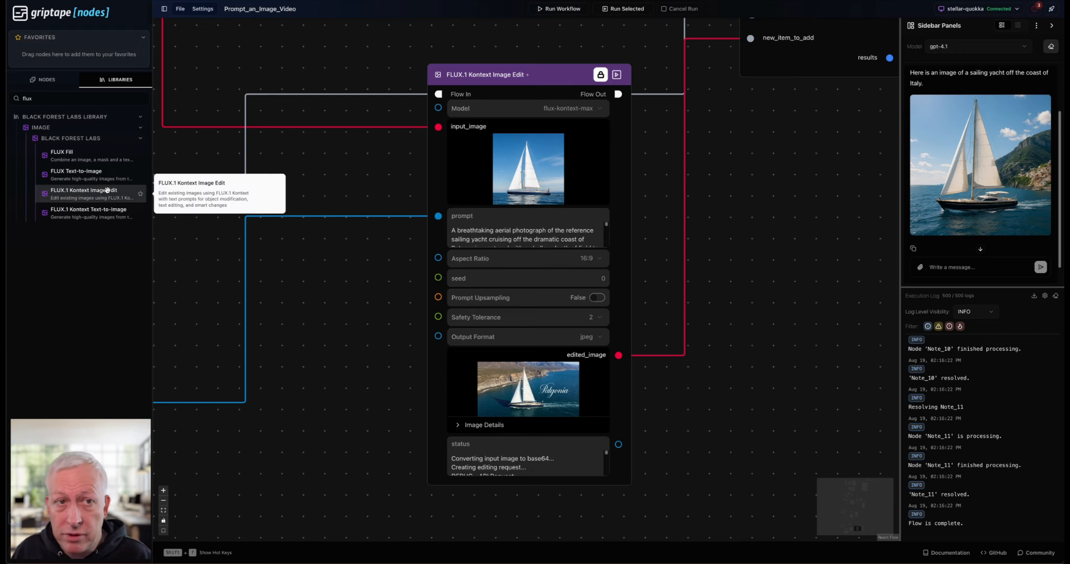
Step: View the FLUX.1 Kontext Image Edit node's edited image at full size, then close it
{"action": "scroll", "coordinate": [313, 361], "scroll_direction": "up", "scroll_amount": 1}
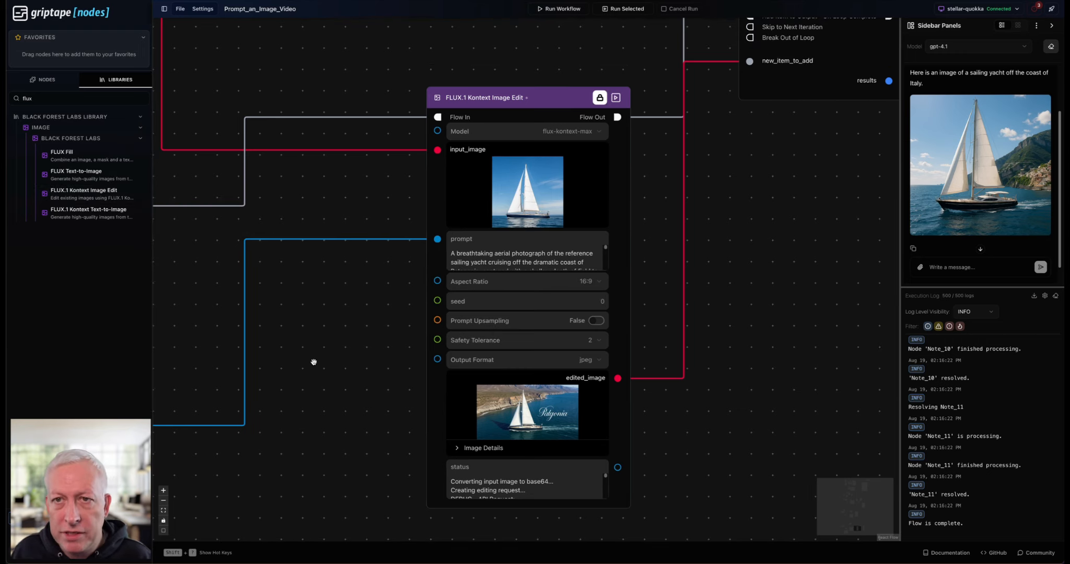
{"action": "scroll", "coordinate": [313, 362], "scroll_direction": "down", "scroll_amount": 2}
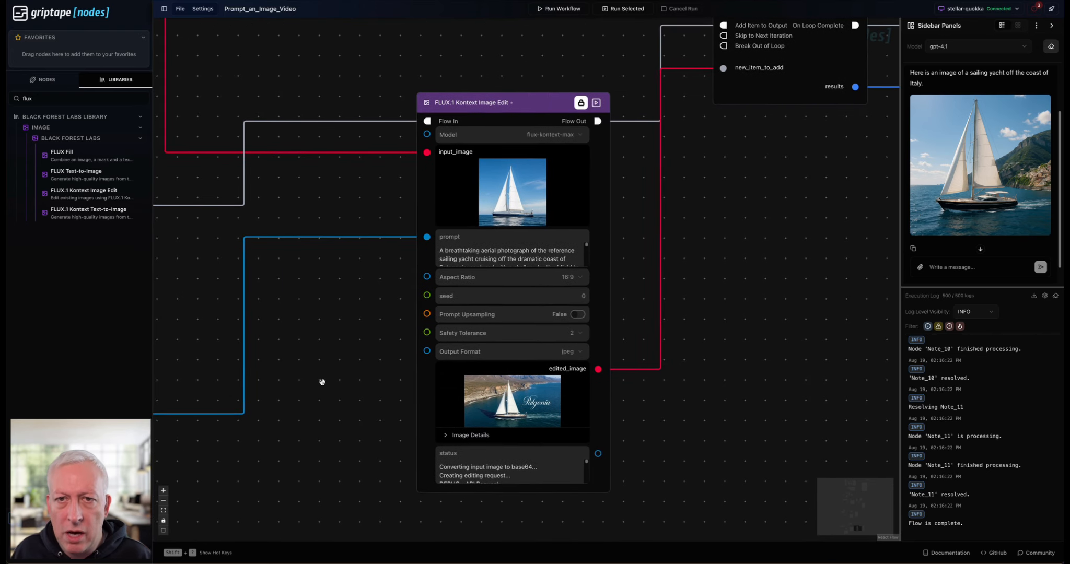
{"action": "left_click_drag", "start_coordinate": [323, 382], "coordinate": [318, 375]}
{"action": "mouse_move", "coordinate": [574, 415]}
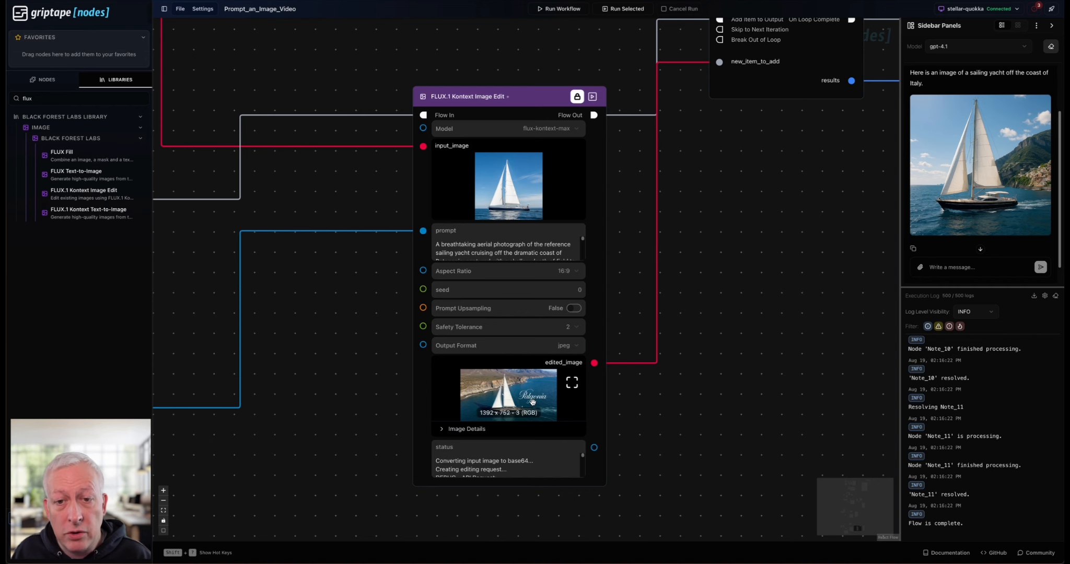
{"action": "left_click", "coordinate": [572, 382]}
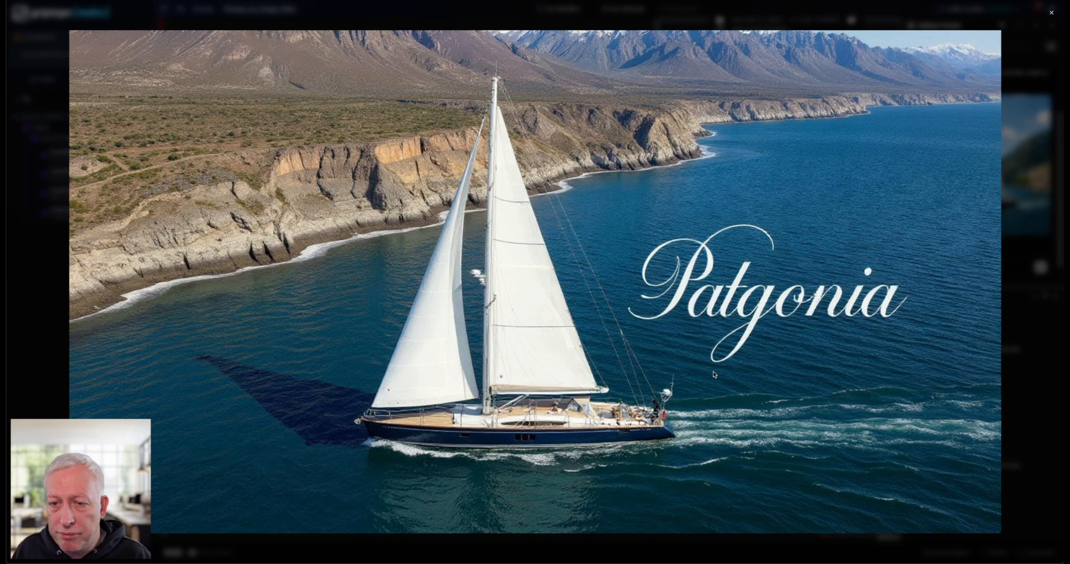
{"action": "key", "text": "Escape"}
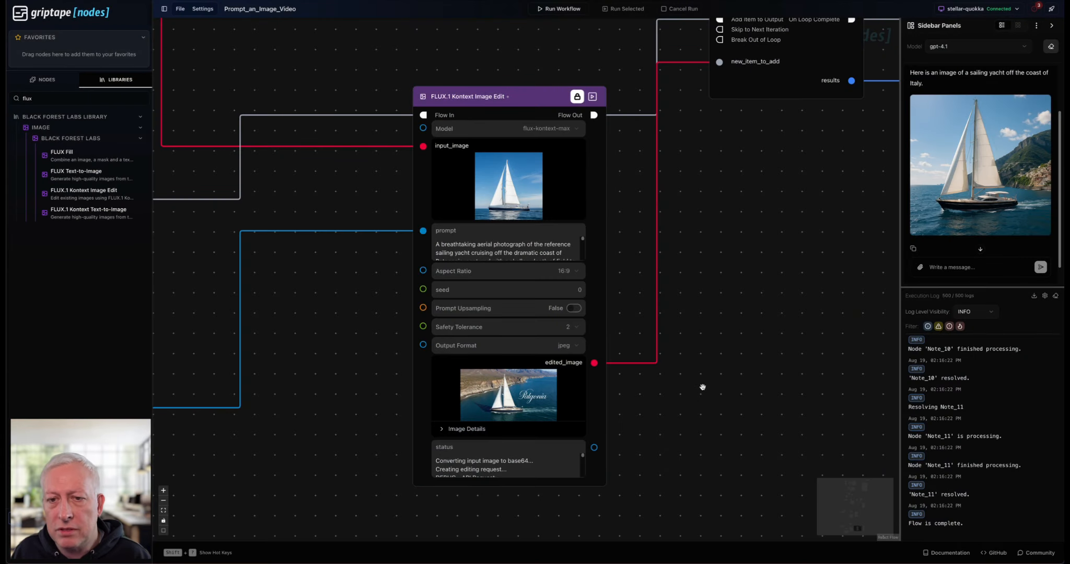
Step: Follow the edited image into ForEach End's new_item_to_add input and its results output into the Display List node
{"action": "left_click_drag", "start_coordinate": [752, 296], "coordinate": [711, 296]}
{"action": "left_click_drag", "start_coordinate": [791, 267], "coordinate": [704, 384]}
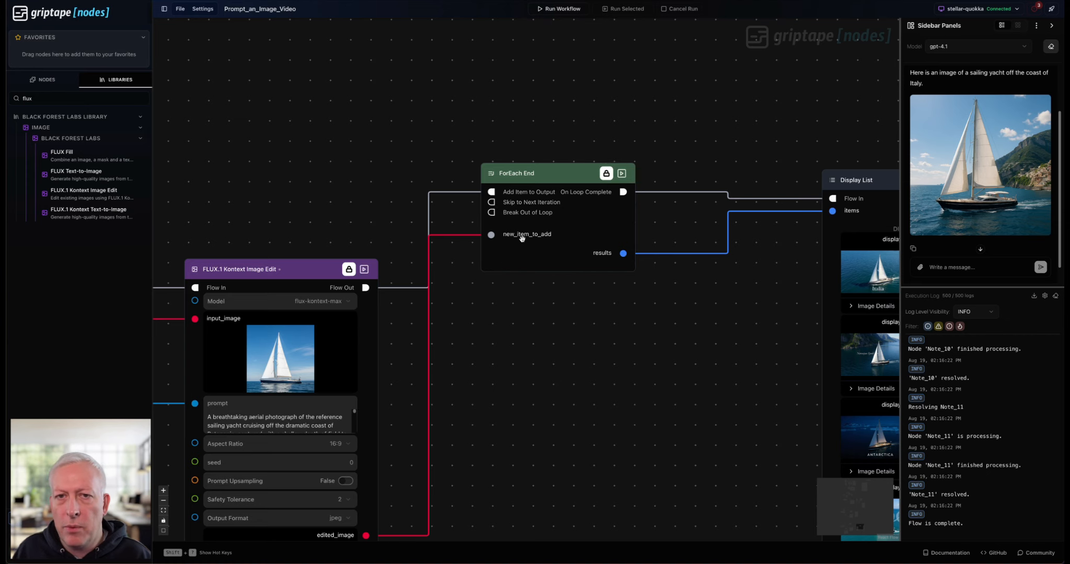
{"action": "left_click_drag", "start_coordinate": [655, 459], "coordinate": [374, 307]}
{"action": "scroll", "coordinate": [442, 250], "scroll_direction": "up", "scroll_amount": 5}
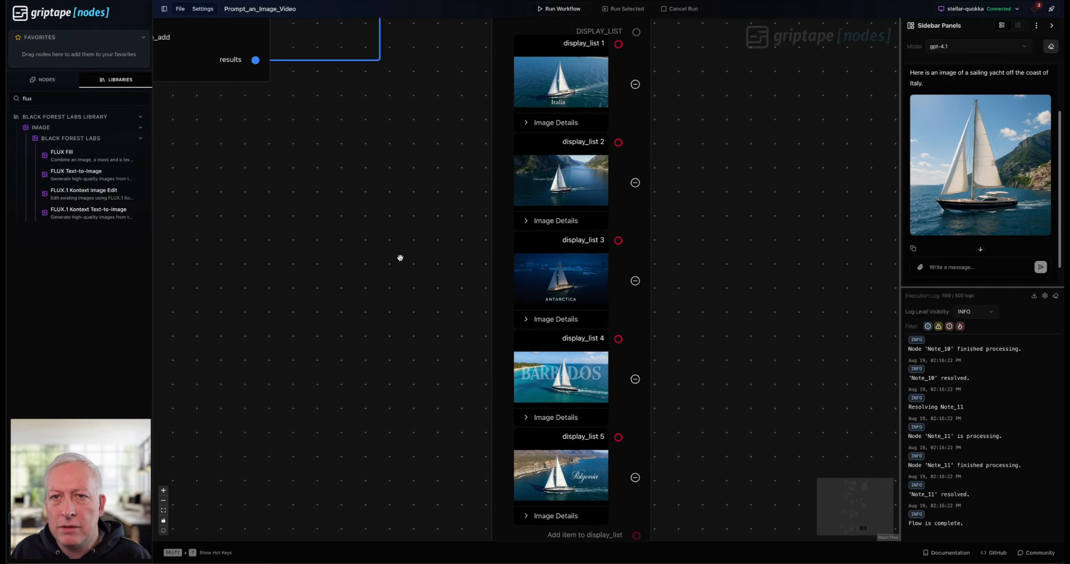
{"action": "left_click_drag", "start_coordinate": [398, 249], "coordinate": [363, 219]}
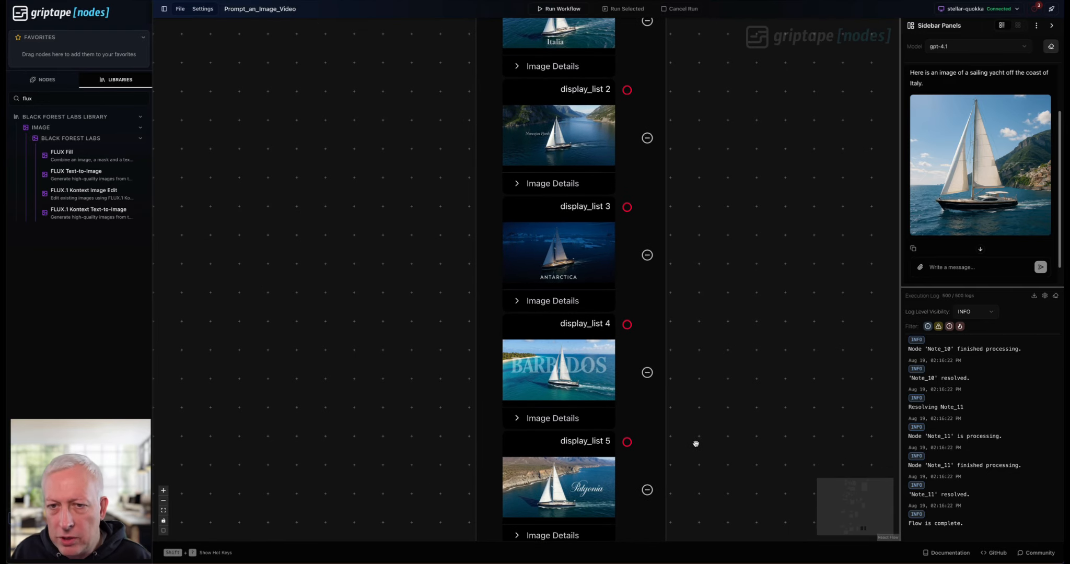
{"action": "scroll", "coordinate": [755, 394], "scroll_direction": "up", "scroll_amount": 2}
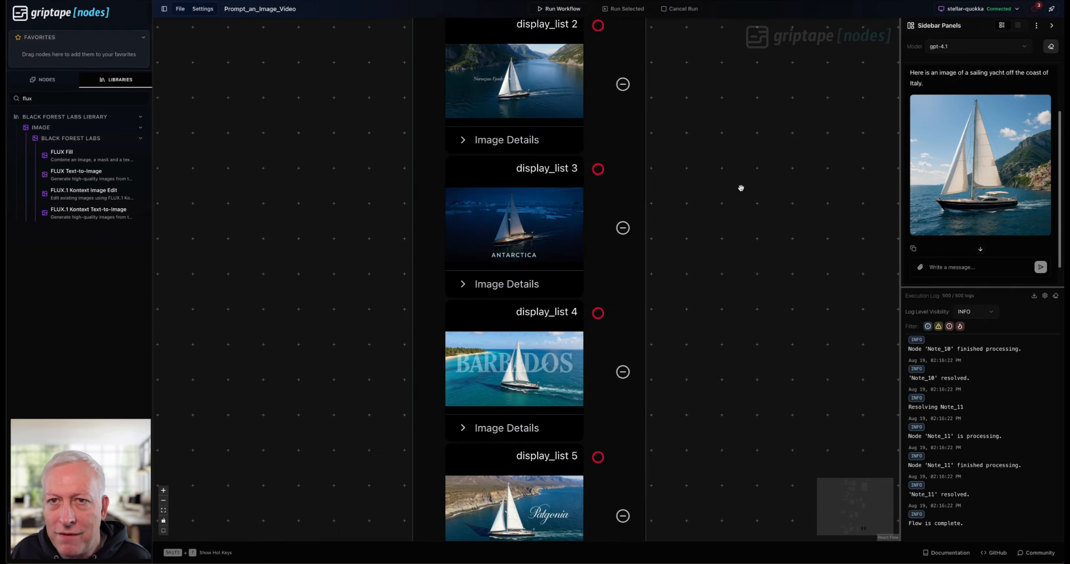
Step: View the first two Display List images, Italy and Norway, at full size and close each one
{"action": "left_click_drag", "start_coordinate": [741, 169], "coordinate": [775, 453]}
{"action": "left_click", "coordinate": [591, 204]}
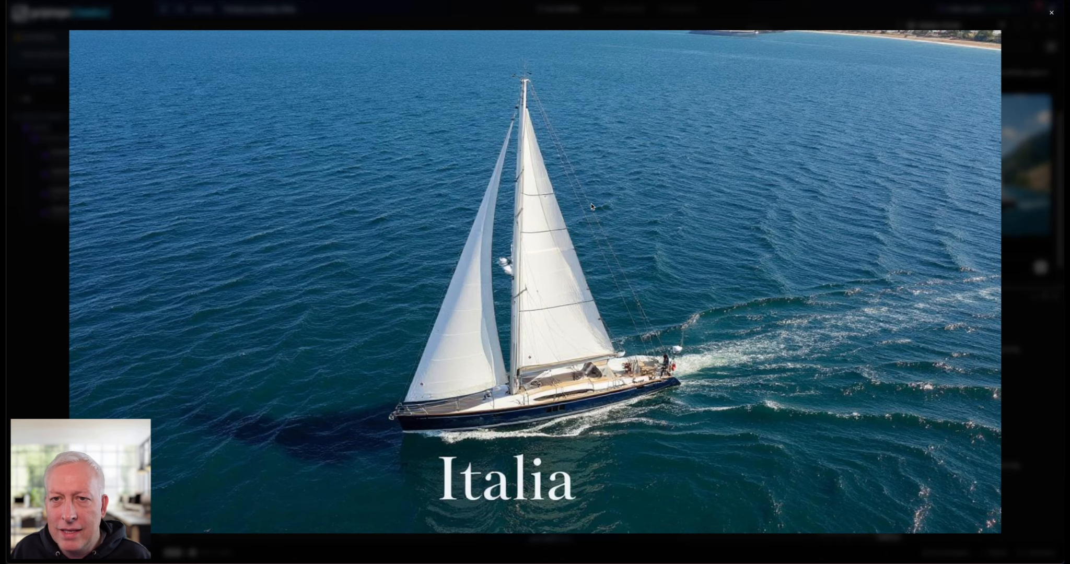
{"action": "key", "text": "Escape"}
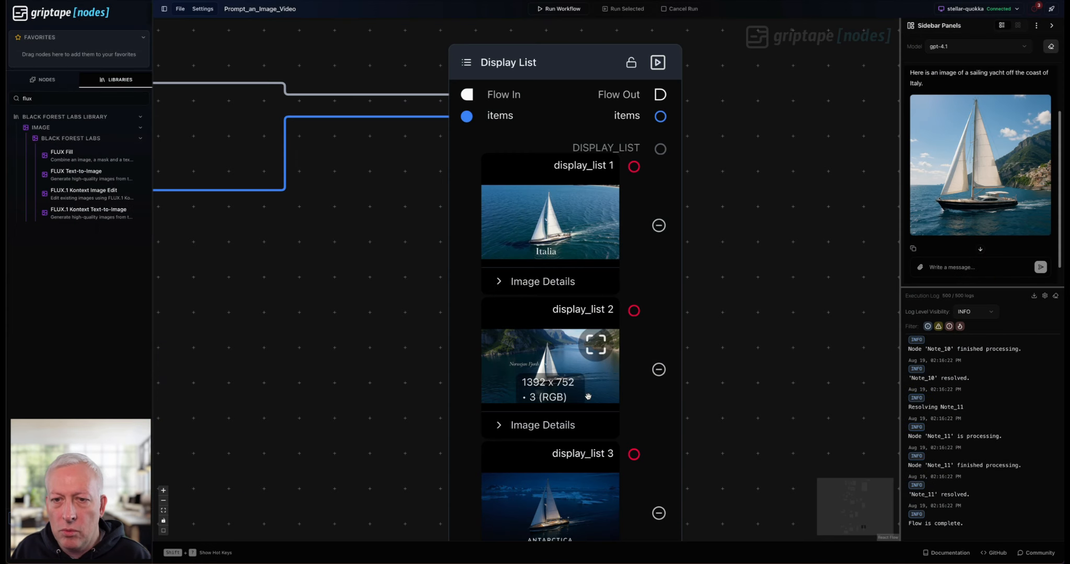
{"action": "left_click", "coordinate": [593, 351]}
{"action": "key", "text": "Escape"}
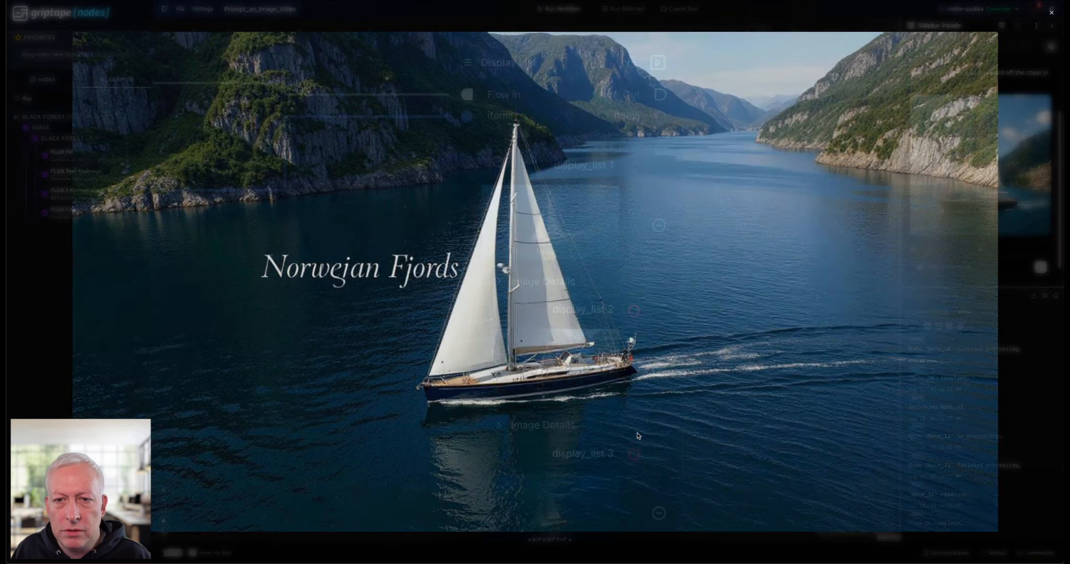
Step: View the Antarctica, Barbados and Patagonia images in the Display List at full size, closing each one
{"action": "left_click_drag", "start_coordinate": [754, 442], "coordinate": [726, 193]}
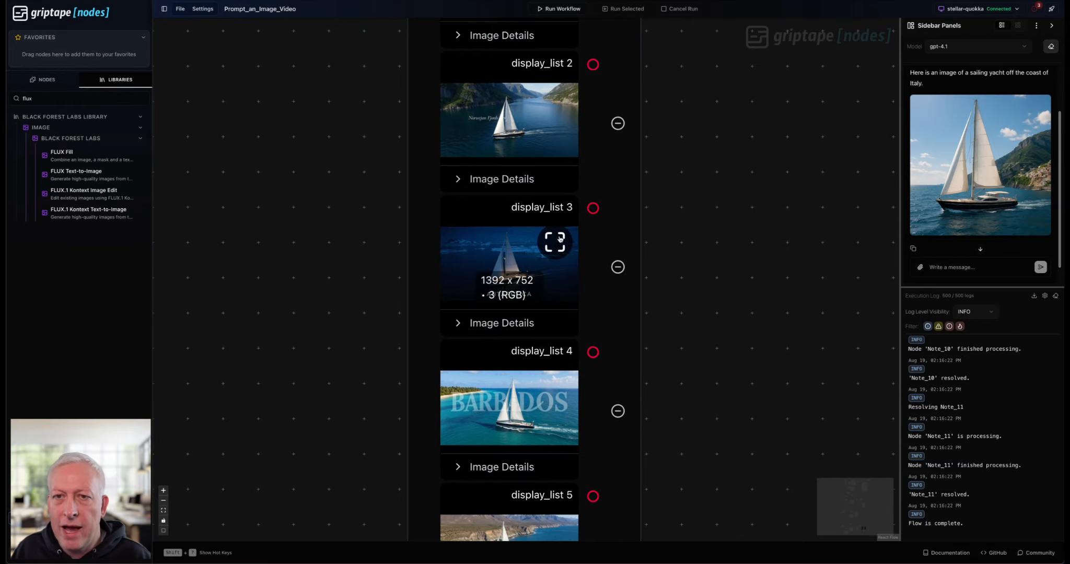
{"action": "left_click", "coordinate": [557, 238]}
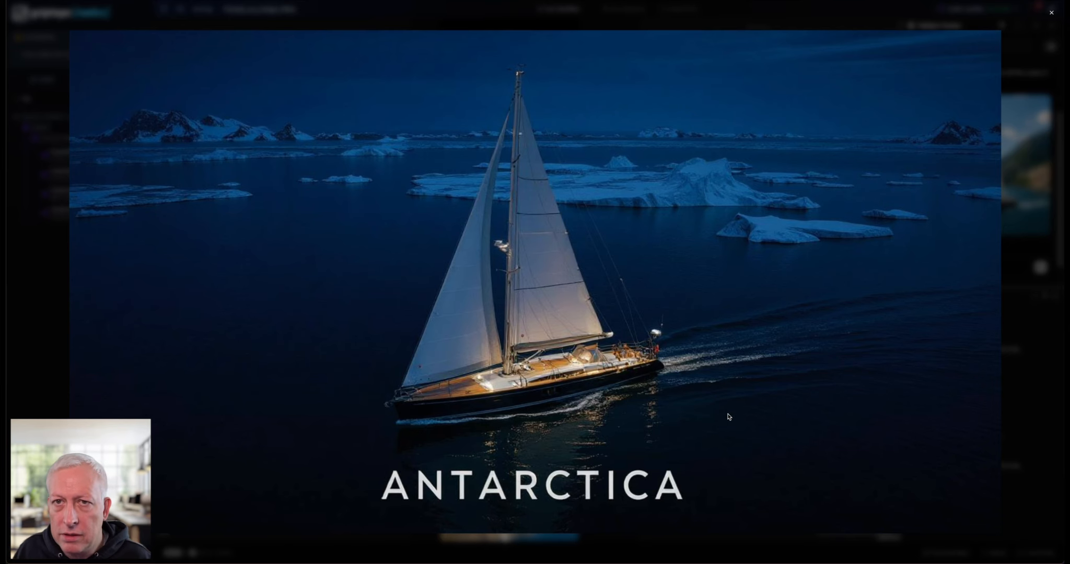
{"action": "key", "text": "Escape"}
{"action": "left_click_drag", "start_coordinate": [724, 412], "coordinate": [748, 264]}
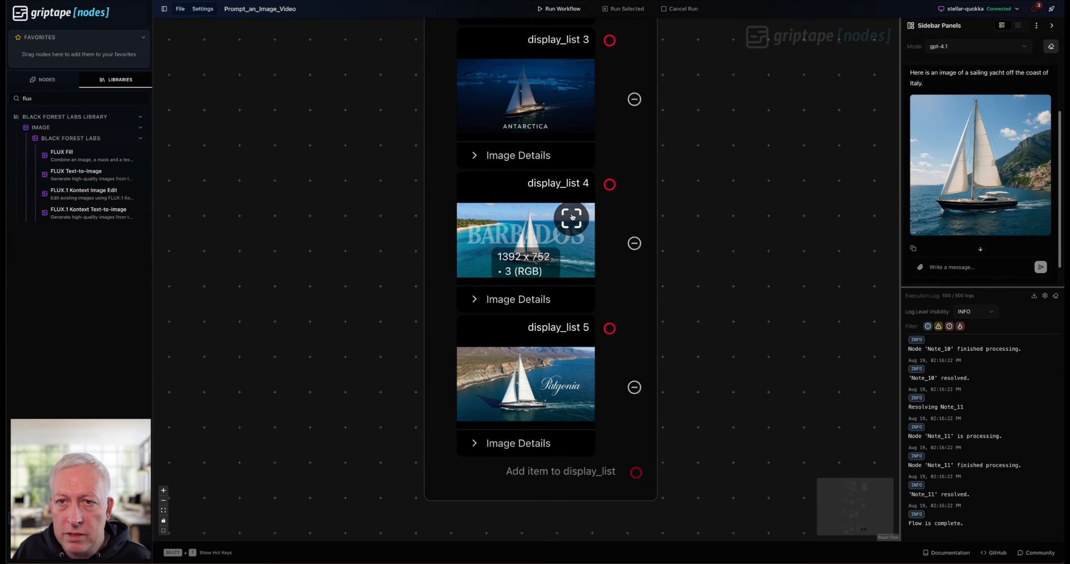
{"action": "left_click", "coordinate": [573, 223]}
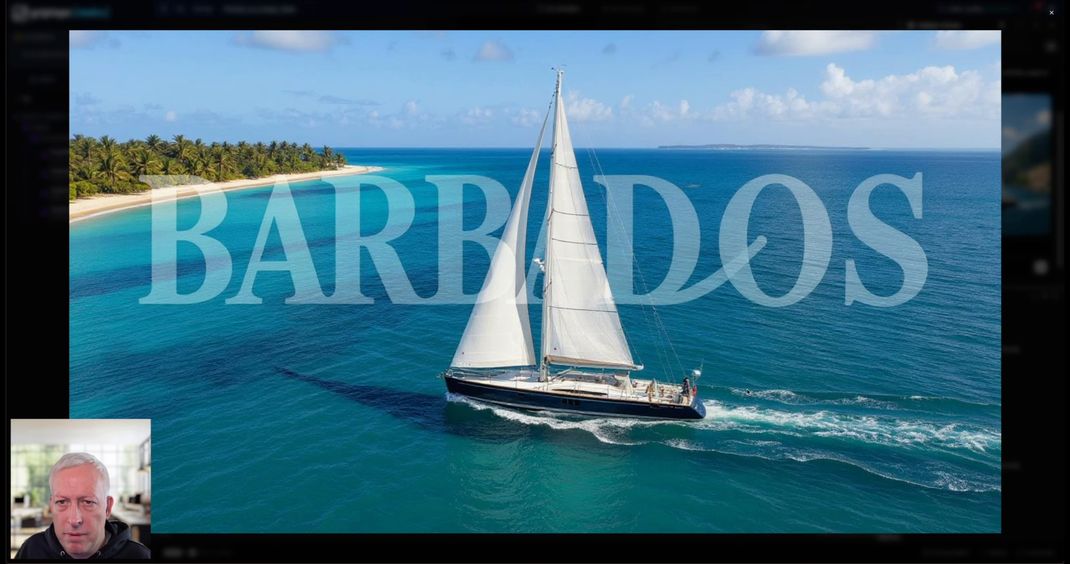
{"action": "key", "text": "Escape"}
{"action": "left_click_drag", "start_coordinate": [804, 436], "coordinate": [778, 337]}
{"action": "left_click", "coordinate": [544, 263]}
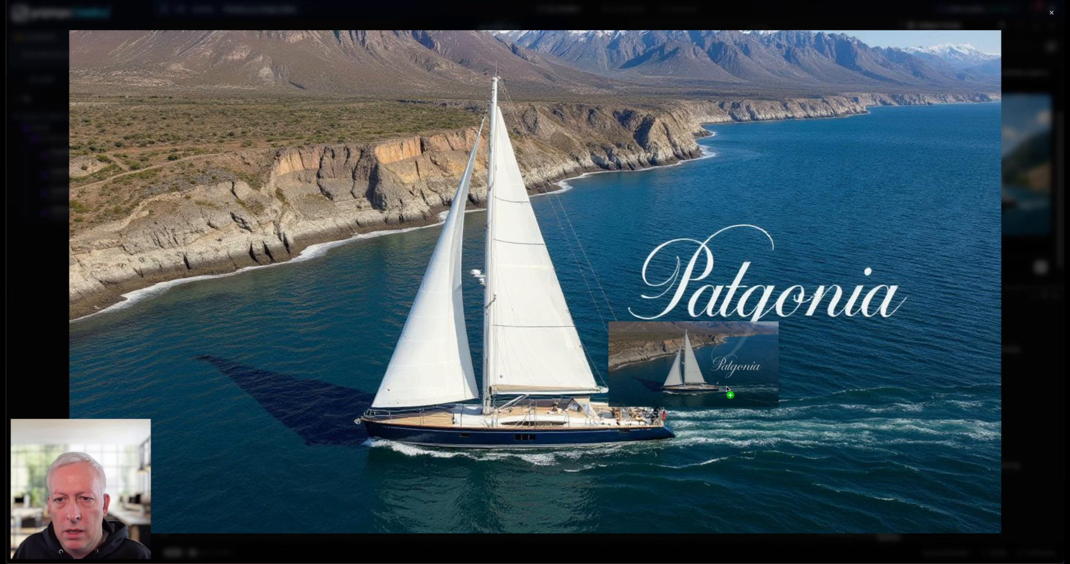
{"action": "key", "text": "Escape"}
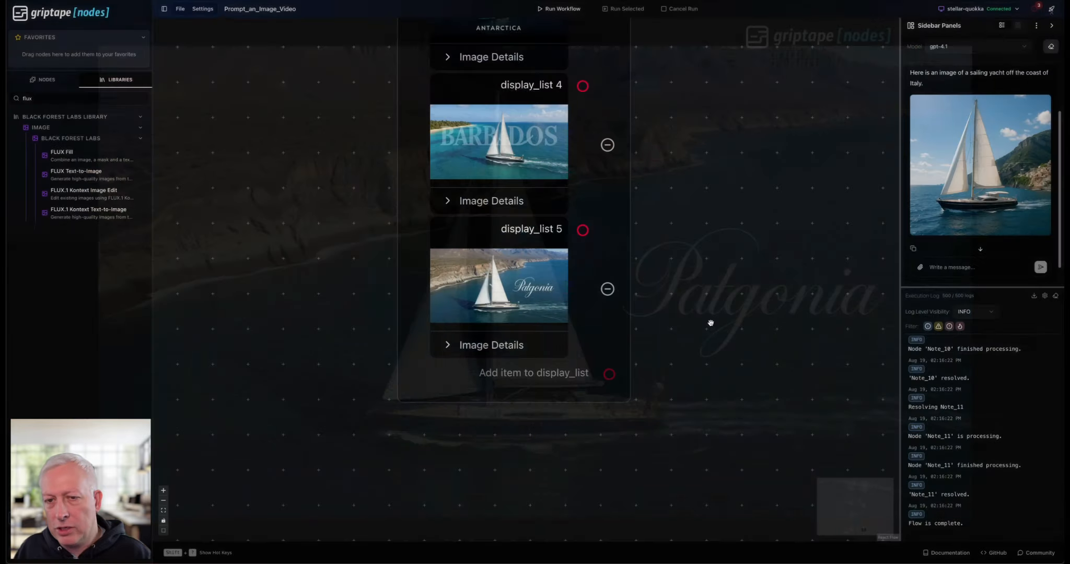
Step: Look over the complete ForEach loop section and the overall layout of every section in the workflow
{"action": "scroll", "coordinate": [715, 355], "scroll_direction": "down", "scroll_amount": 5}
{"action": "left_click_drag", "start_coordinate": [591, 385], "coordinate": [679, 402]}
{"action": "scroll", "coordinate": [679, 403], "scroll_direction": "up", "scroll_amount": 1}
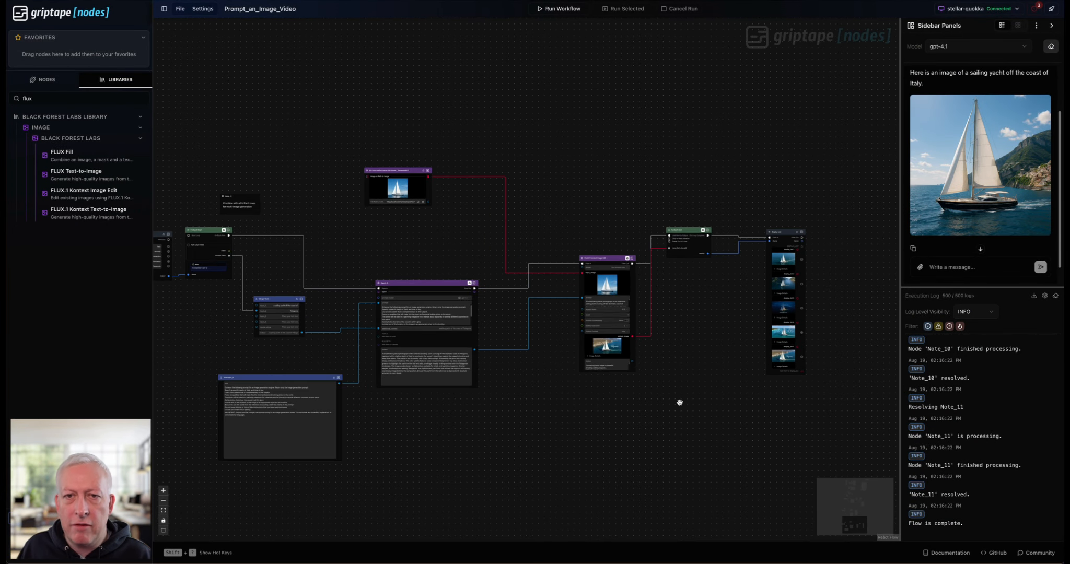
{"action": "left_click_drag", "start_coordinate": [567, 442], "coordinate": [585, 437]}
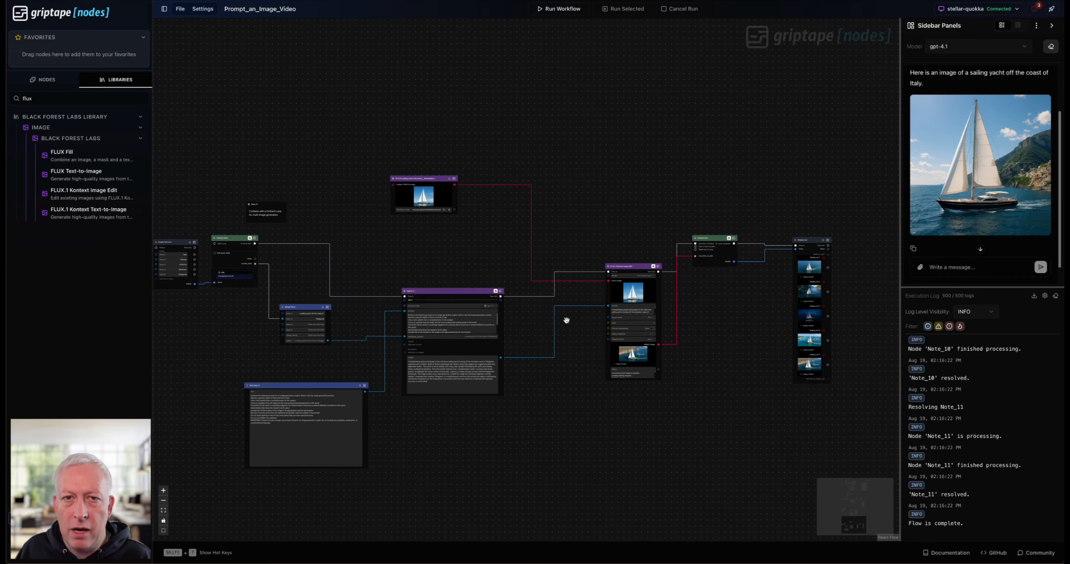
{"action": "scroll", "coordinate": [565, 243], "scroll_direction": "down", "scroll_amount": 4}
{"action": "left_click_drag", "start_coordinate": [688, 183], "coordinate": [713, 323]}
{"action": "left_click_drag", "start_coordinate": [724, 246], "coordinate": [655, 304]}
{"action": "scroll", "coordinate": [706, 297], "scroll_direction": "down", "scroll_amount": 5}
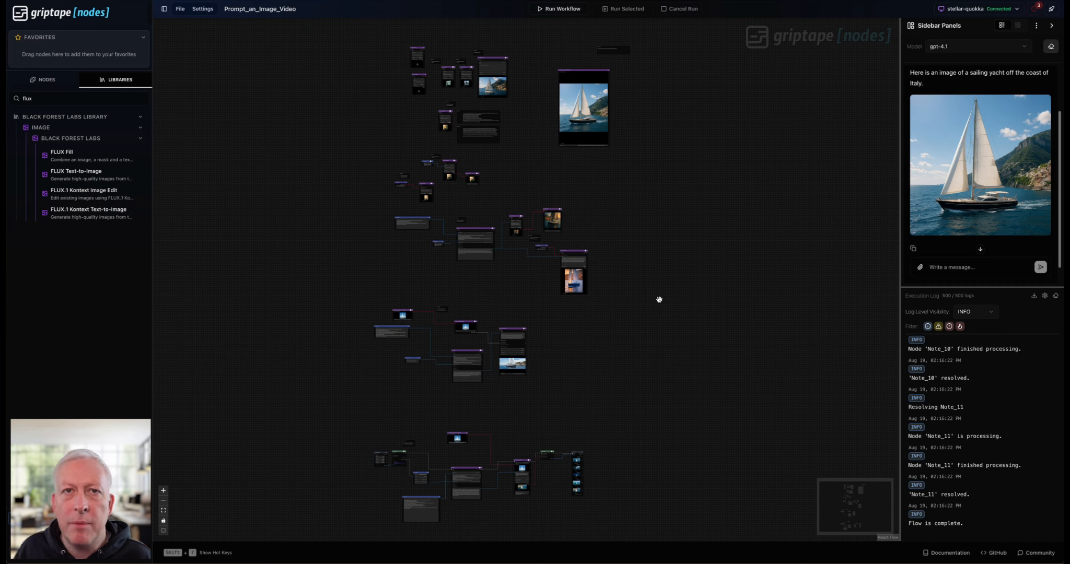